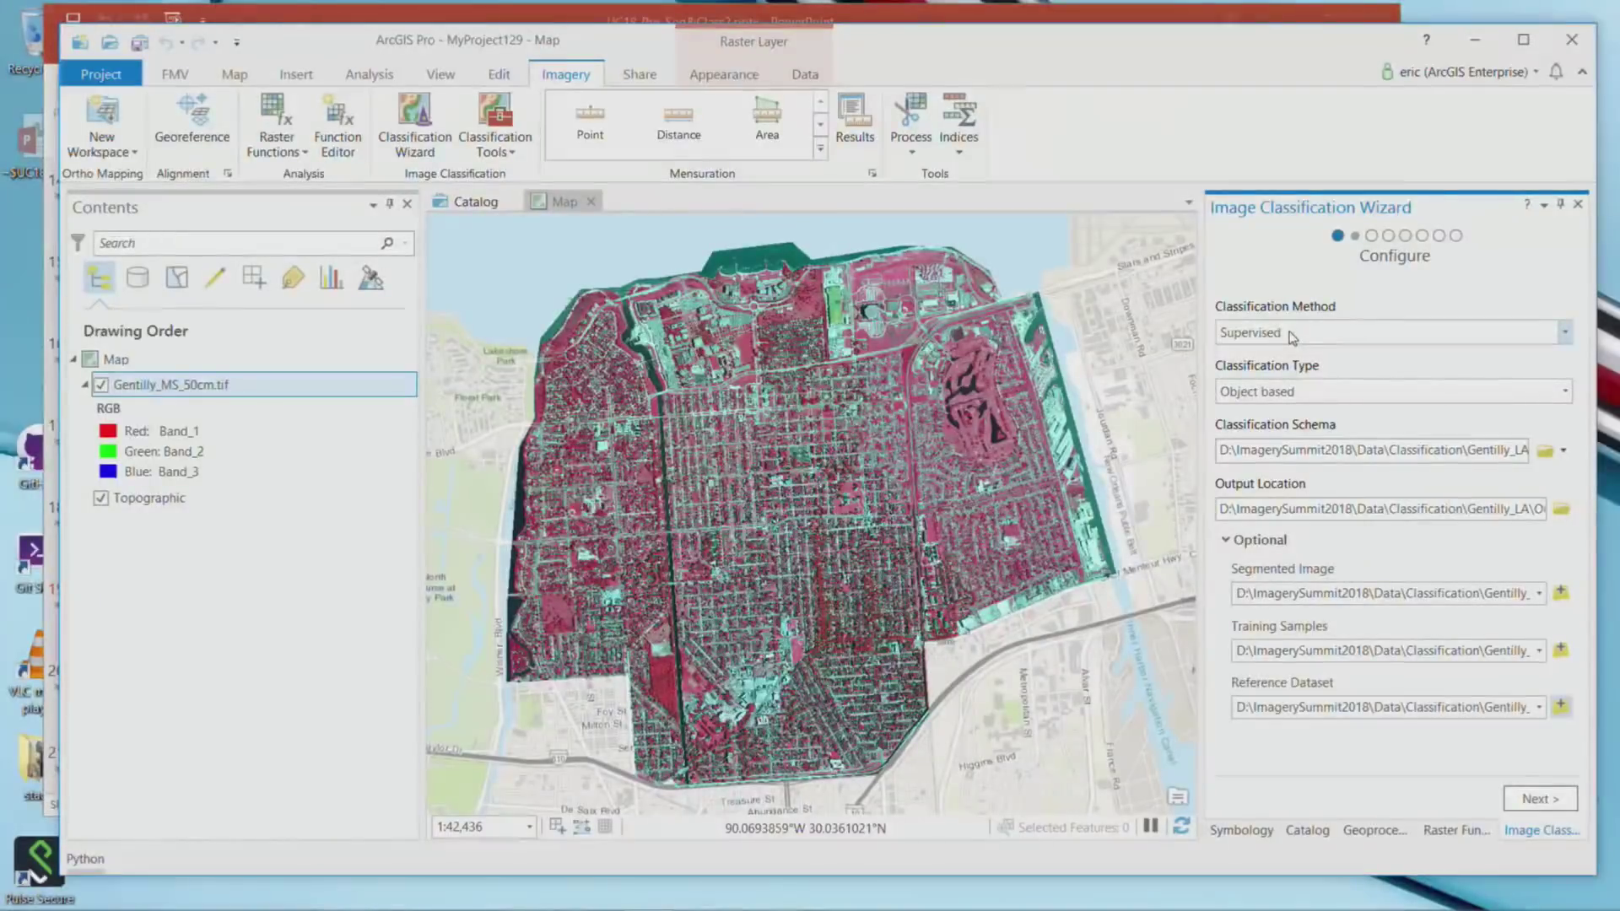
# Proceed to the training samples with the supervised, object-based setup and expand the Pervious and Impervious classes of the NLCD2011 schema.
pyautogui.click(1555, 332)
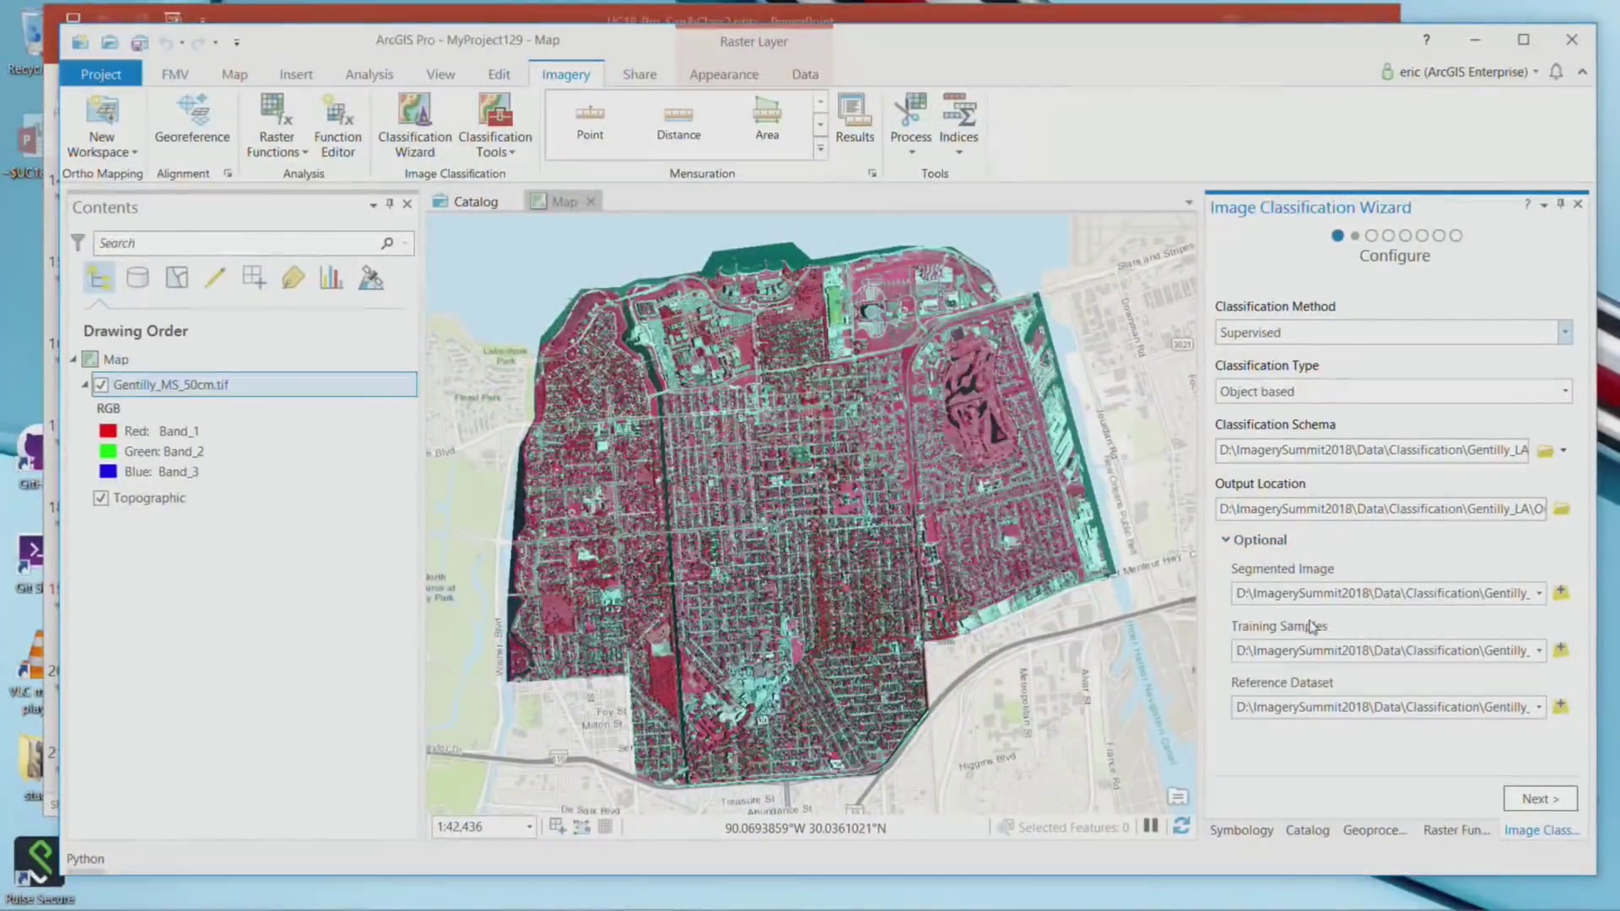
pyautogui.click(1544, 798)
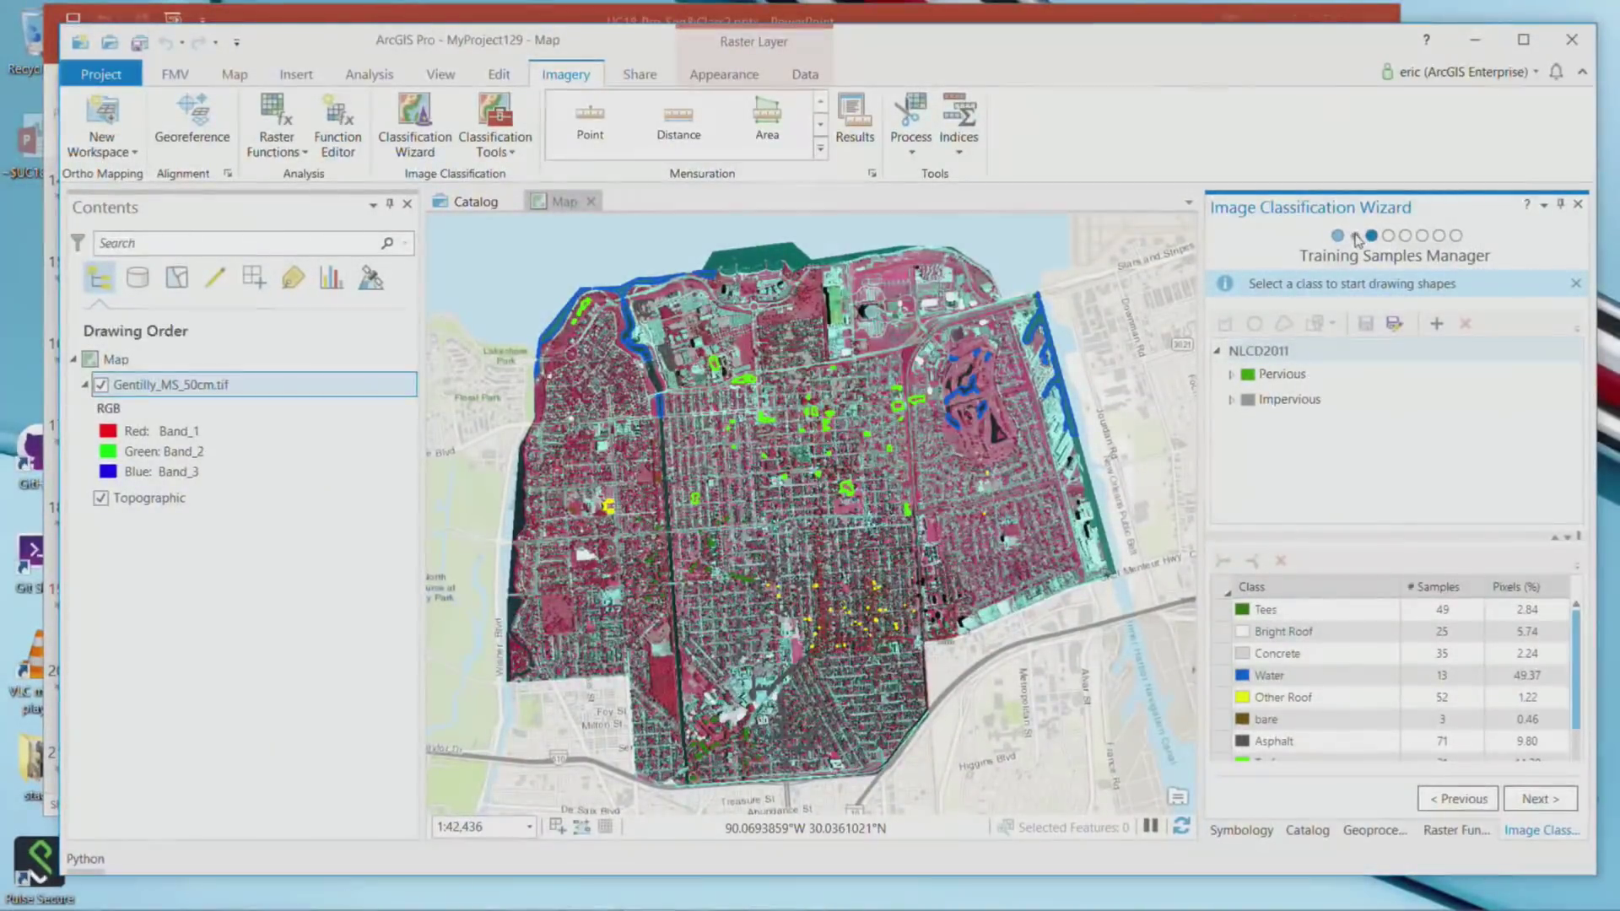
pyautogui.moveTo(1356, 238)
pyautogui.click(1235, 374)
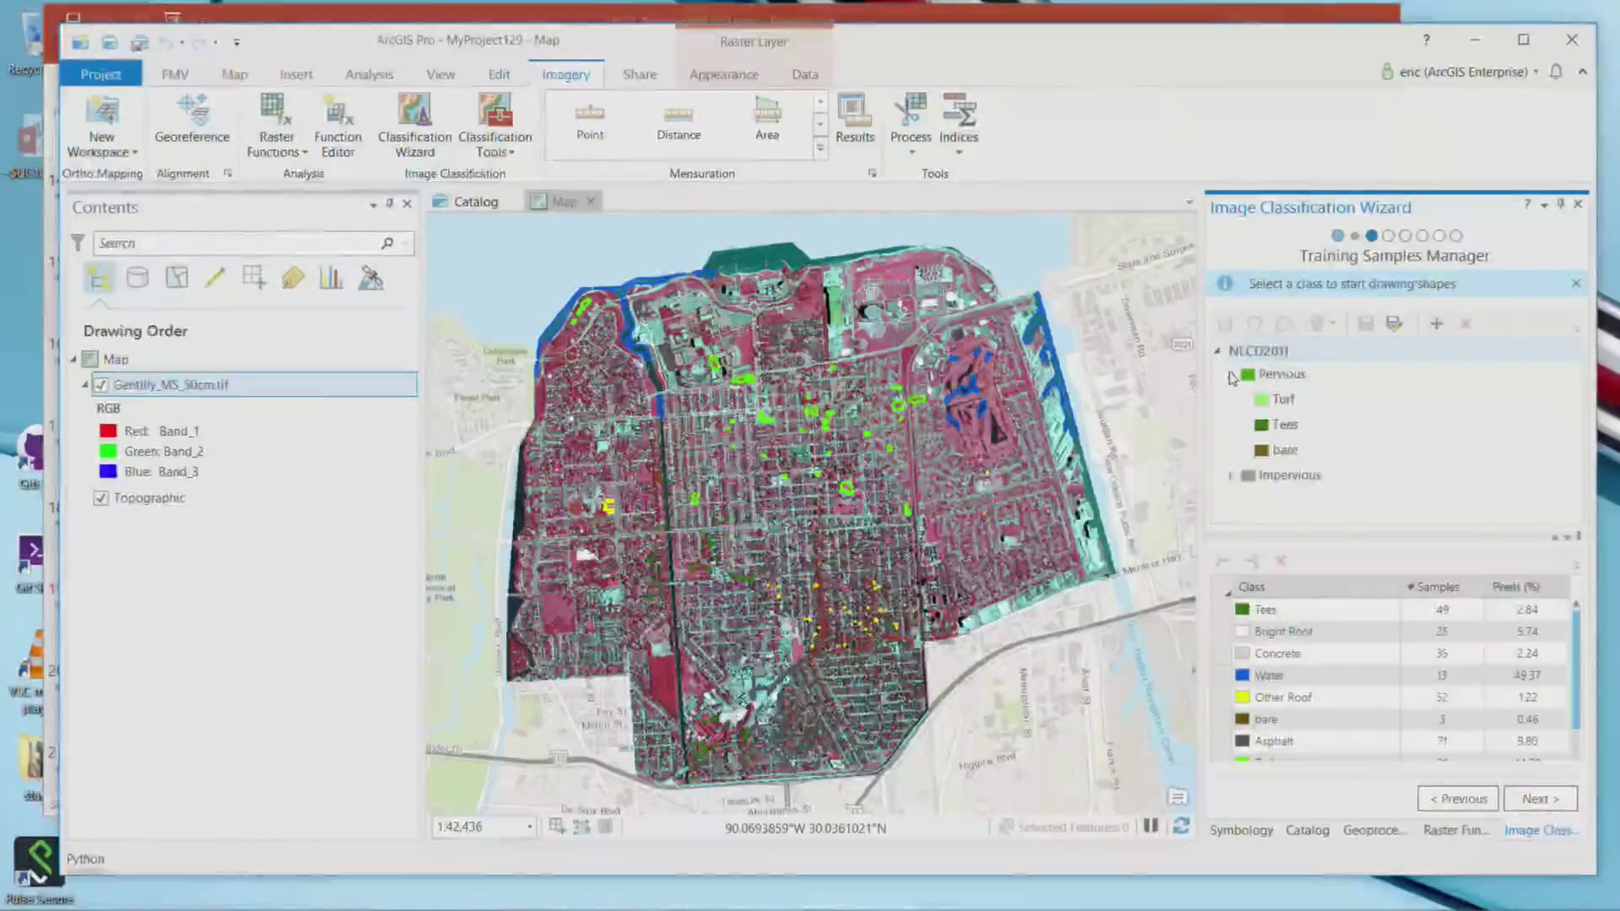
pyautogui.click(1232, 476)
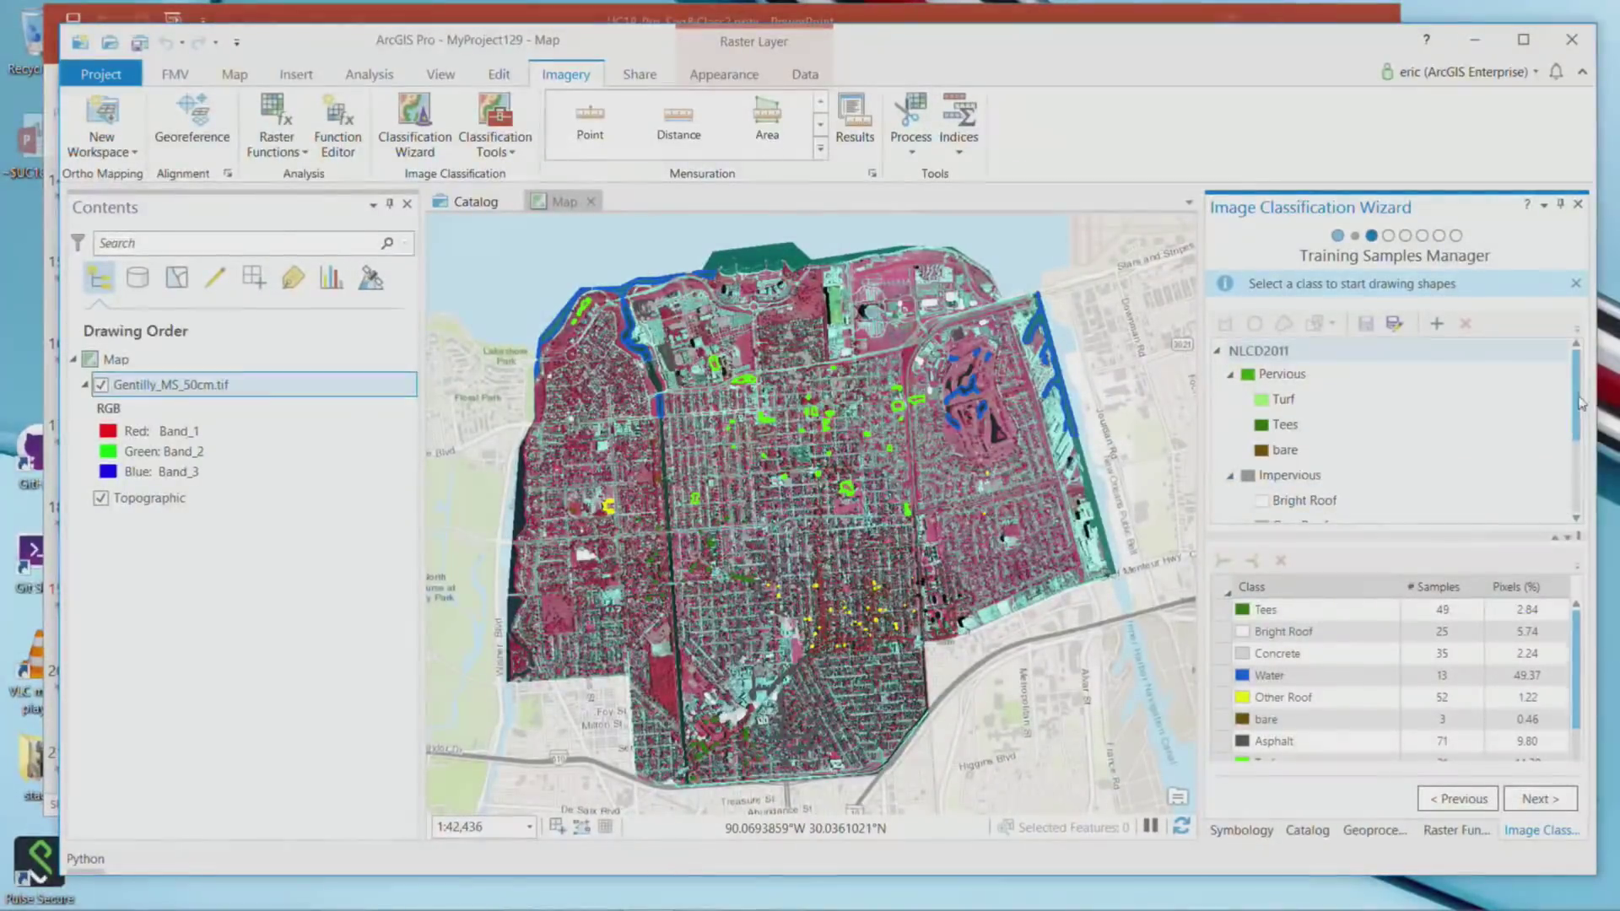
pyautogui.moveTo(1576, 412)
pyautogui.mouseDown()
pyautogui.moveTo(1565, 485)
pyautogui.moveTo(1552, 418)
pyautogui.mouseUp()
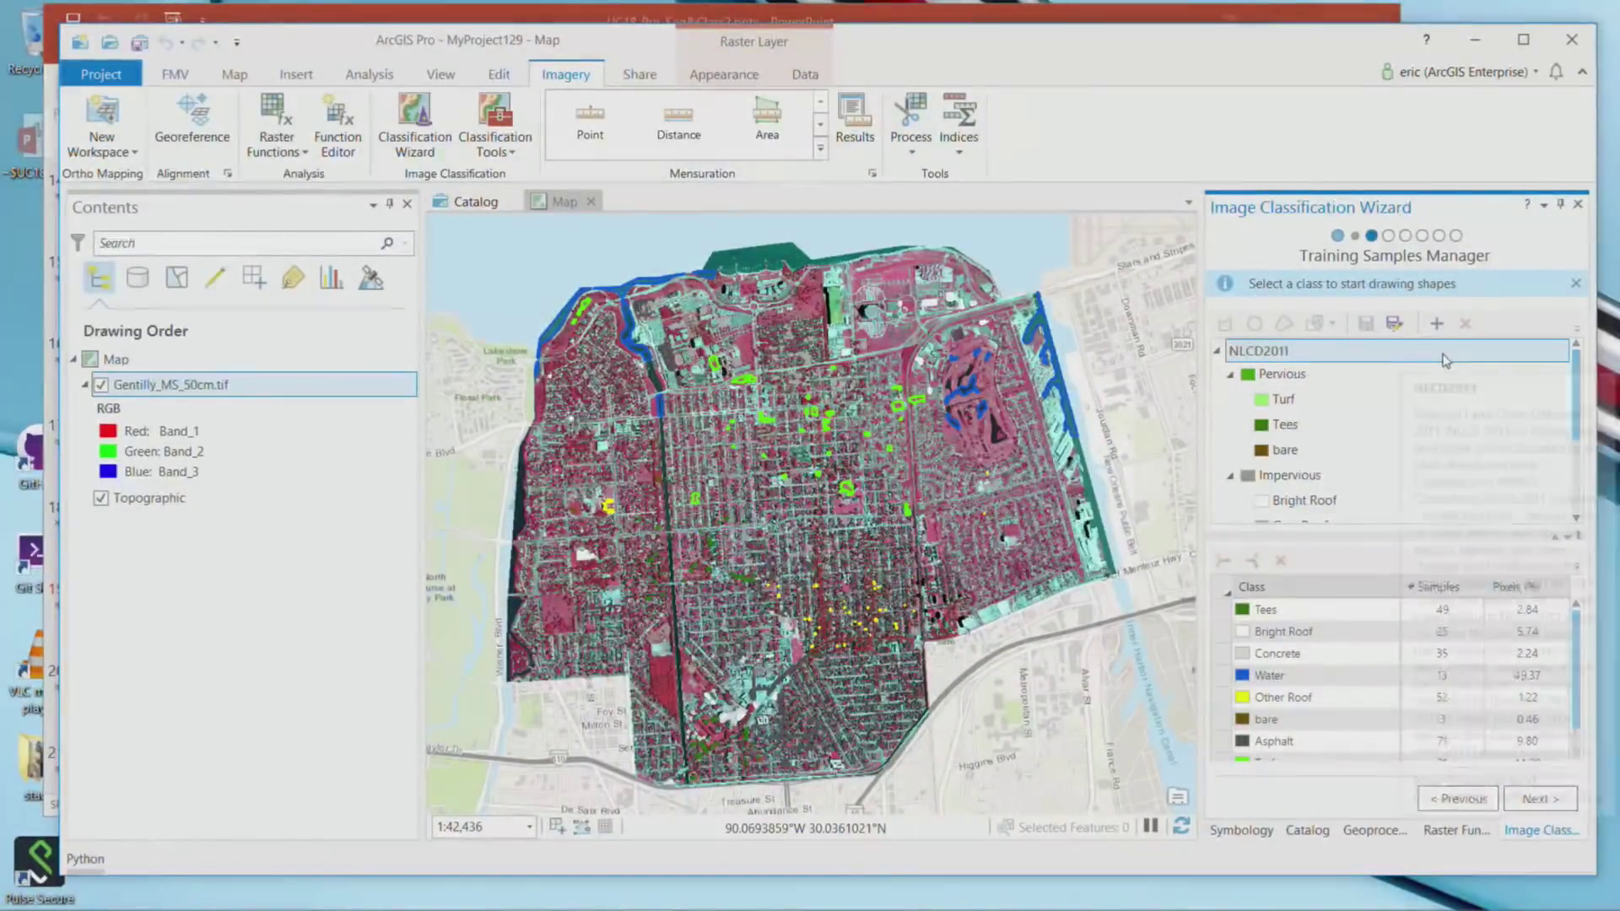
pyautogui.moveTo(1446, 361)
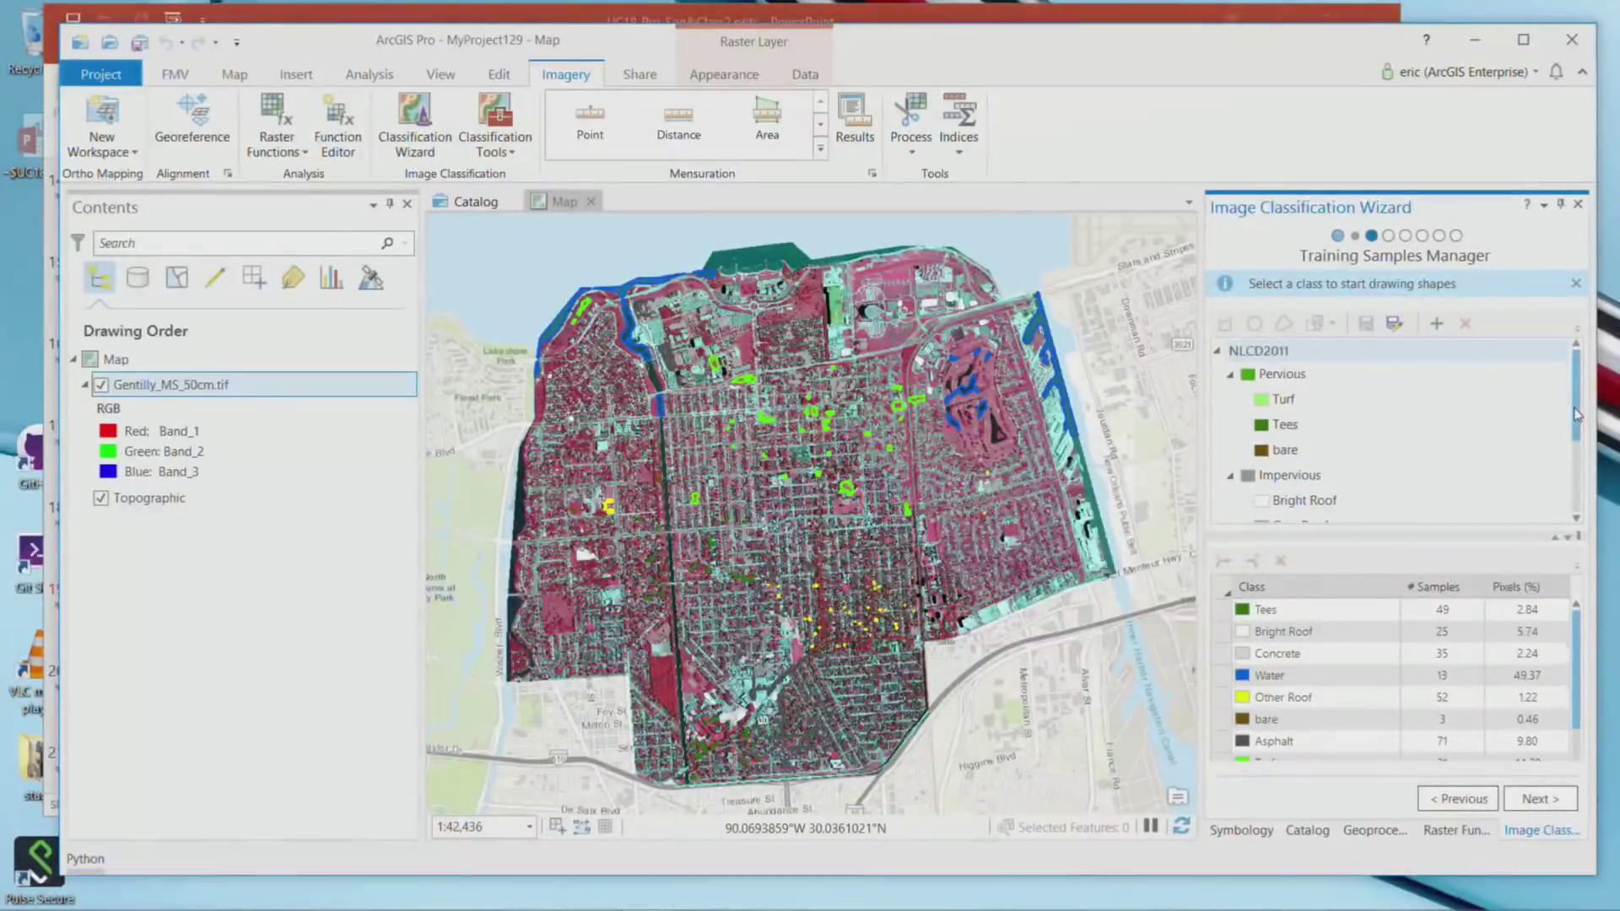
pyautogui.moveTo(1577, 413); pyautogui.dragTo(1575, 492)
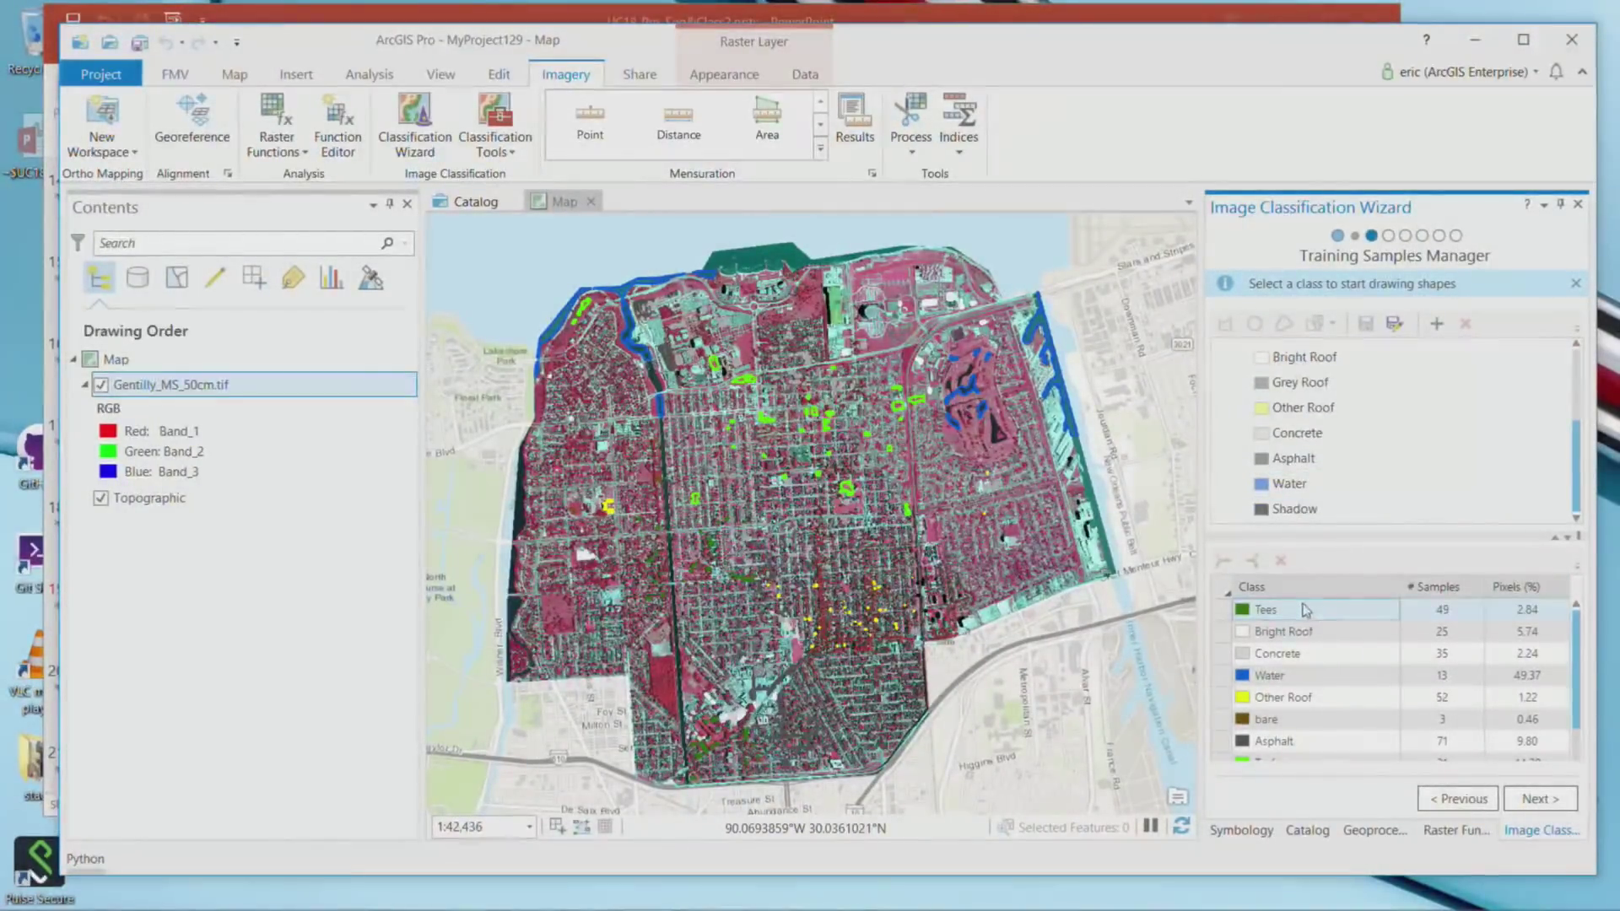
pyautogui.scroll(-1, 1568, 680)
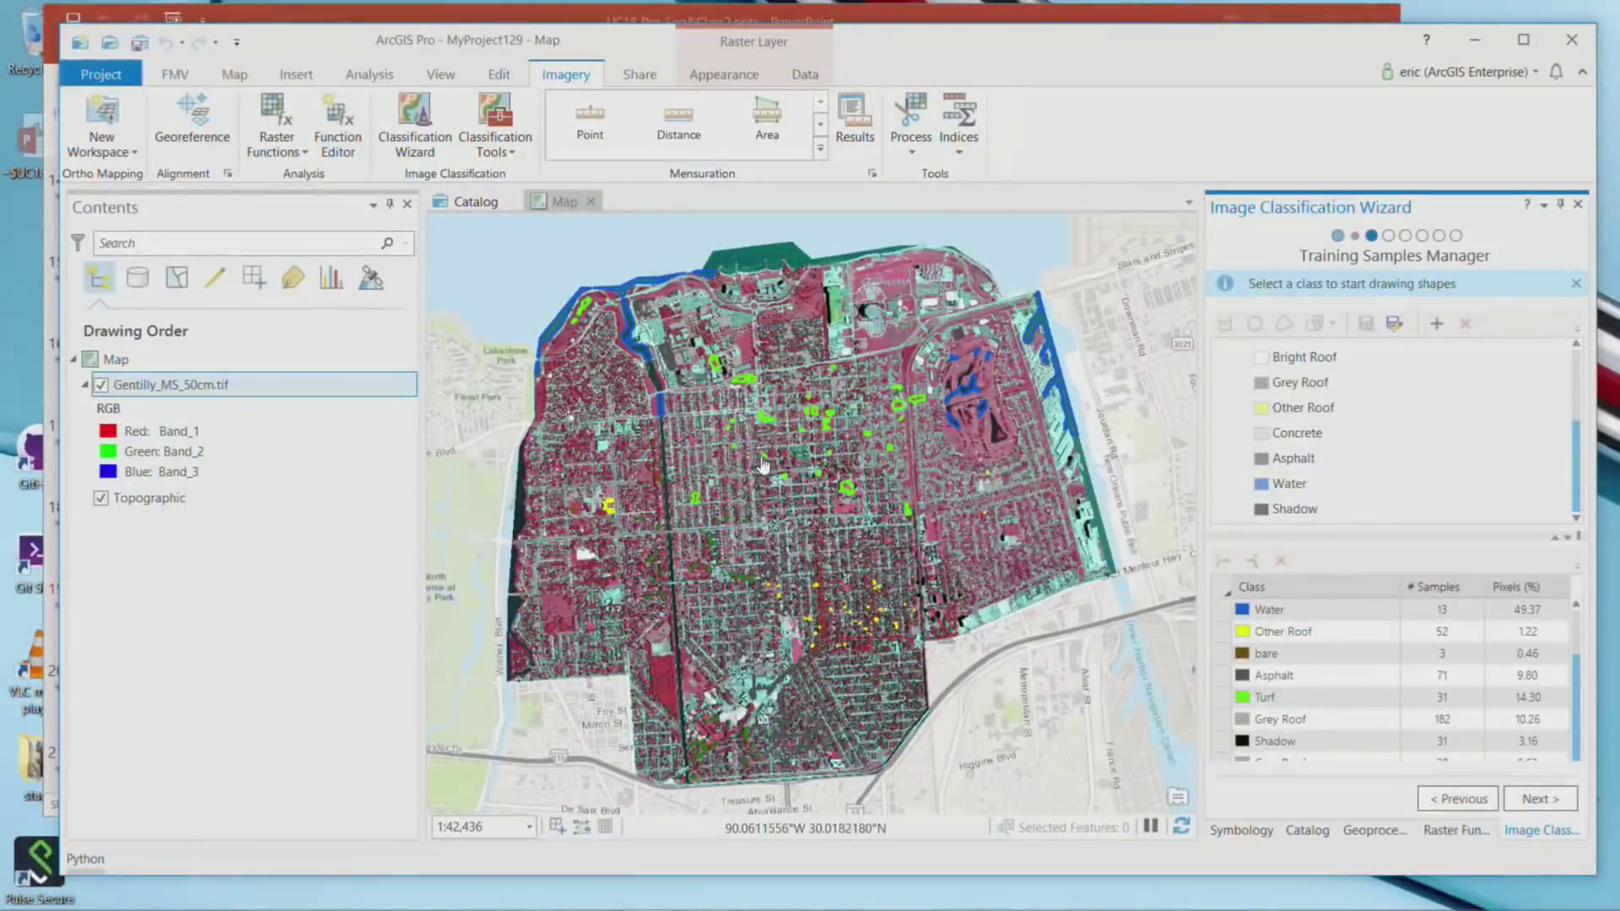
# Highlight the existing Turf training samples on the map and make Turf the active class in the schema.
pyautogui.scroll(8, 764, 464)
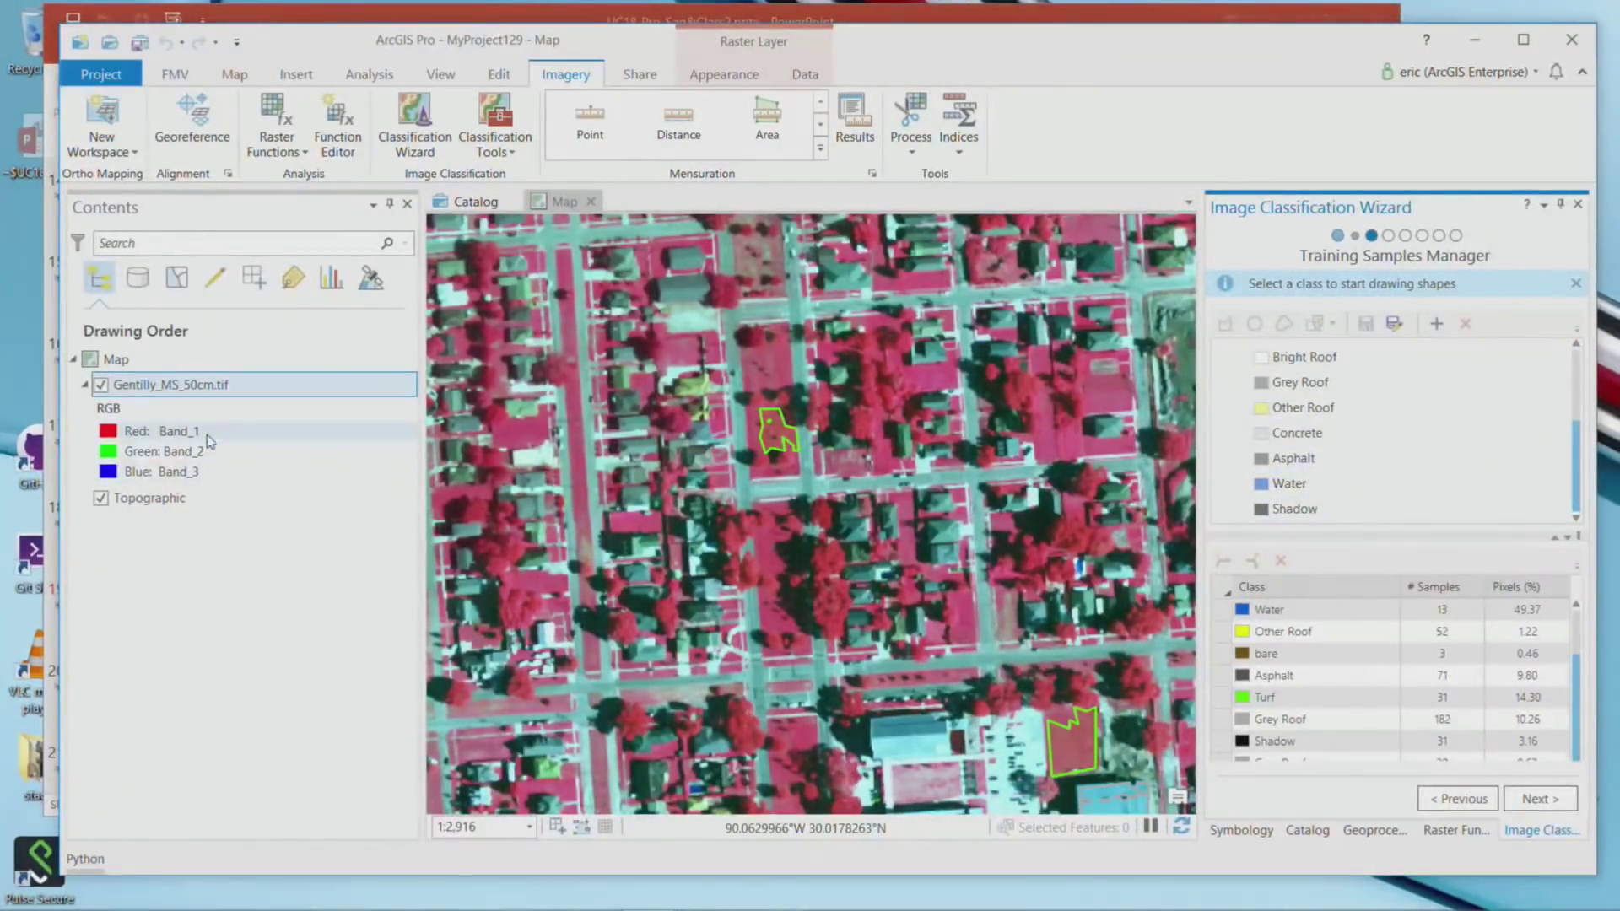
pyautogui.click(1268, 699)
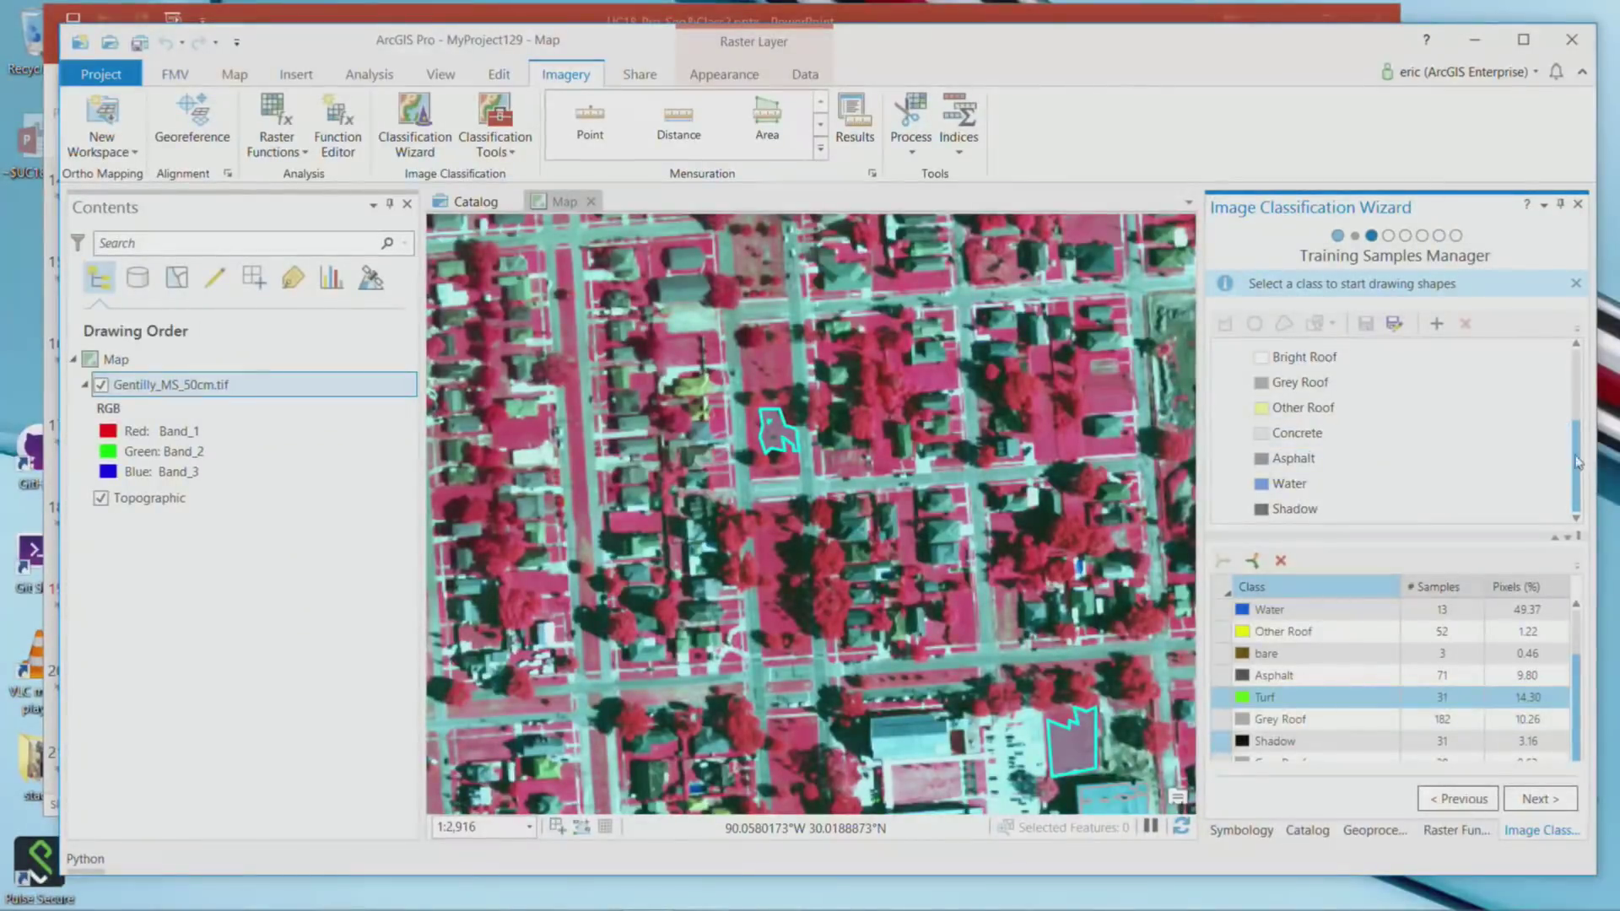
pyautogui.moveTo(1580, 470); pyautogui.dragTo(1578, 388)
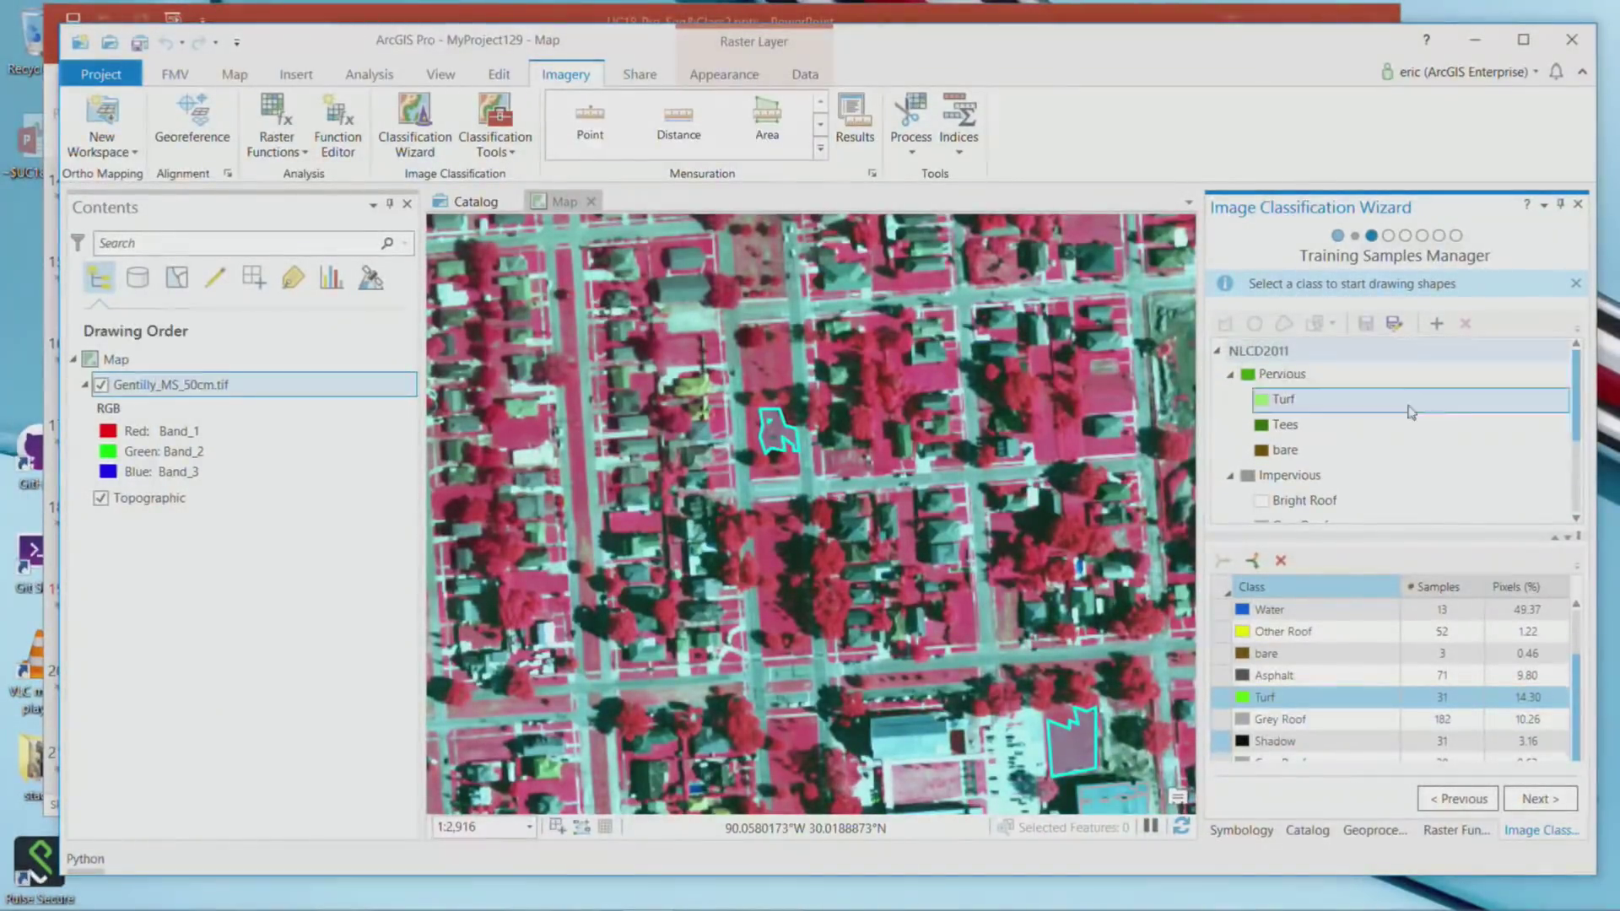
pyautogui.click(1288, 404)
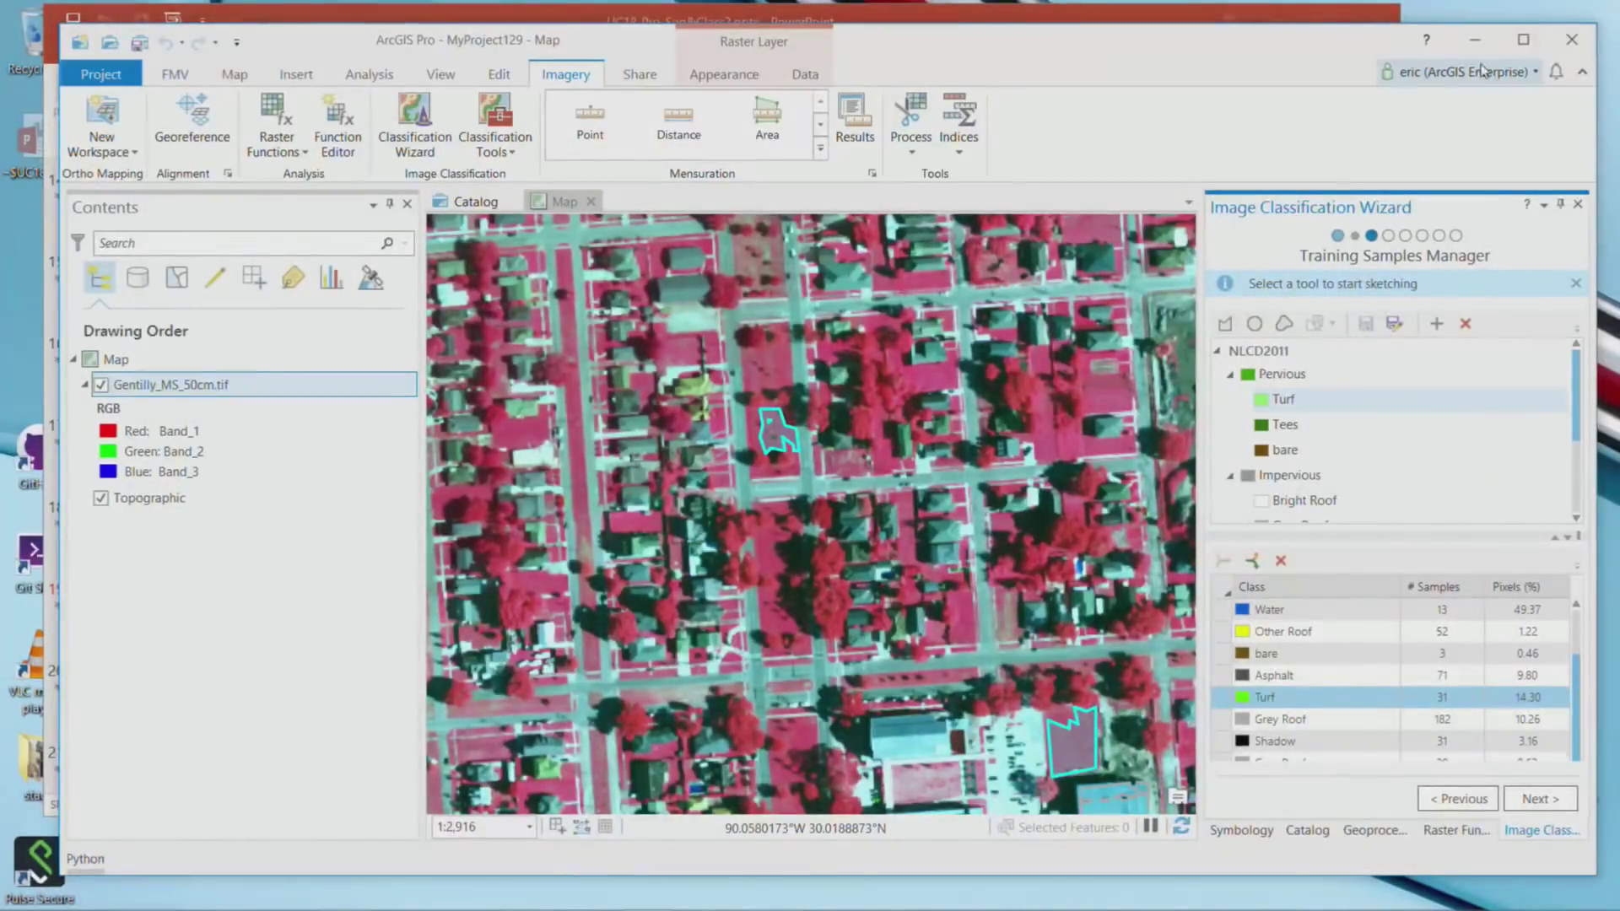
# Switch to the read-only MyProject131 window with Gentilly_Seg18_8_20.tif and expand the Pervious and Impervious classes in its training samples.
pyautogui.moveTo(816, 908)
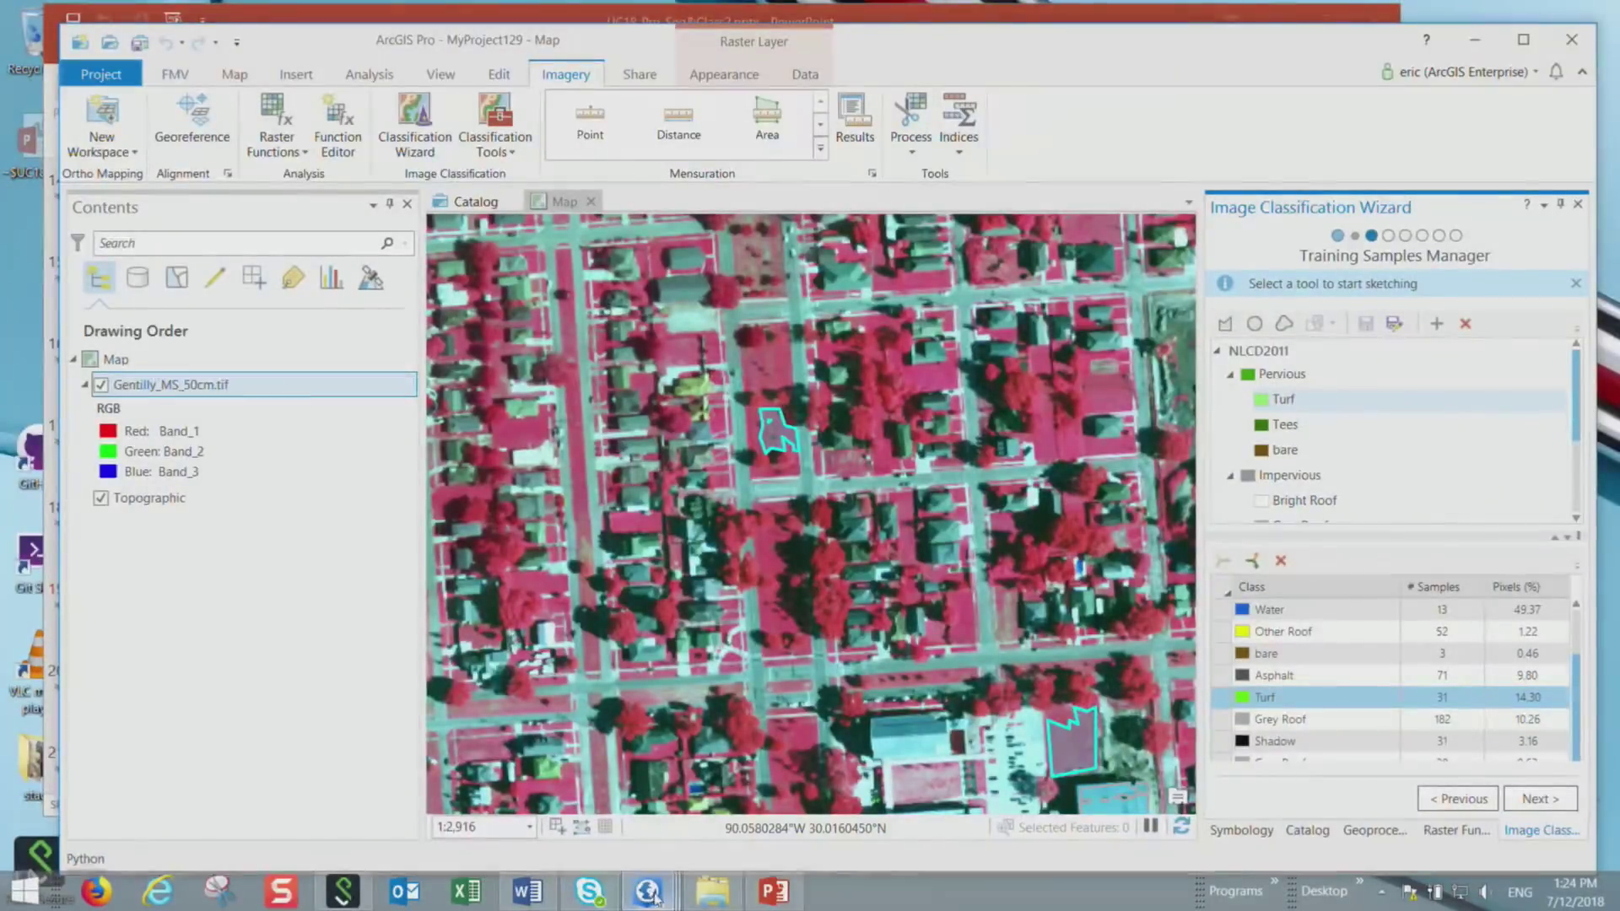
pyautogui.moveTo(647, 894)
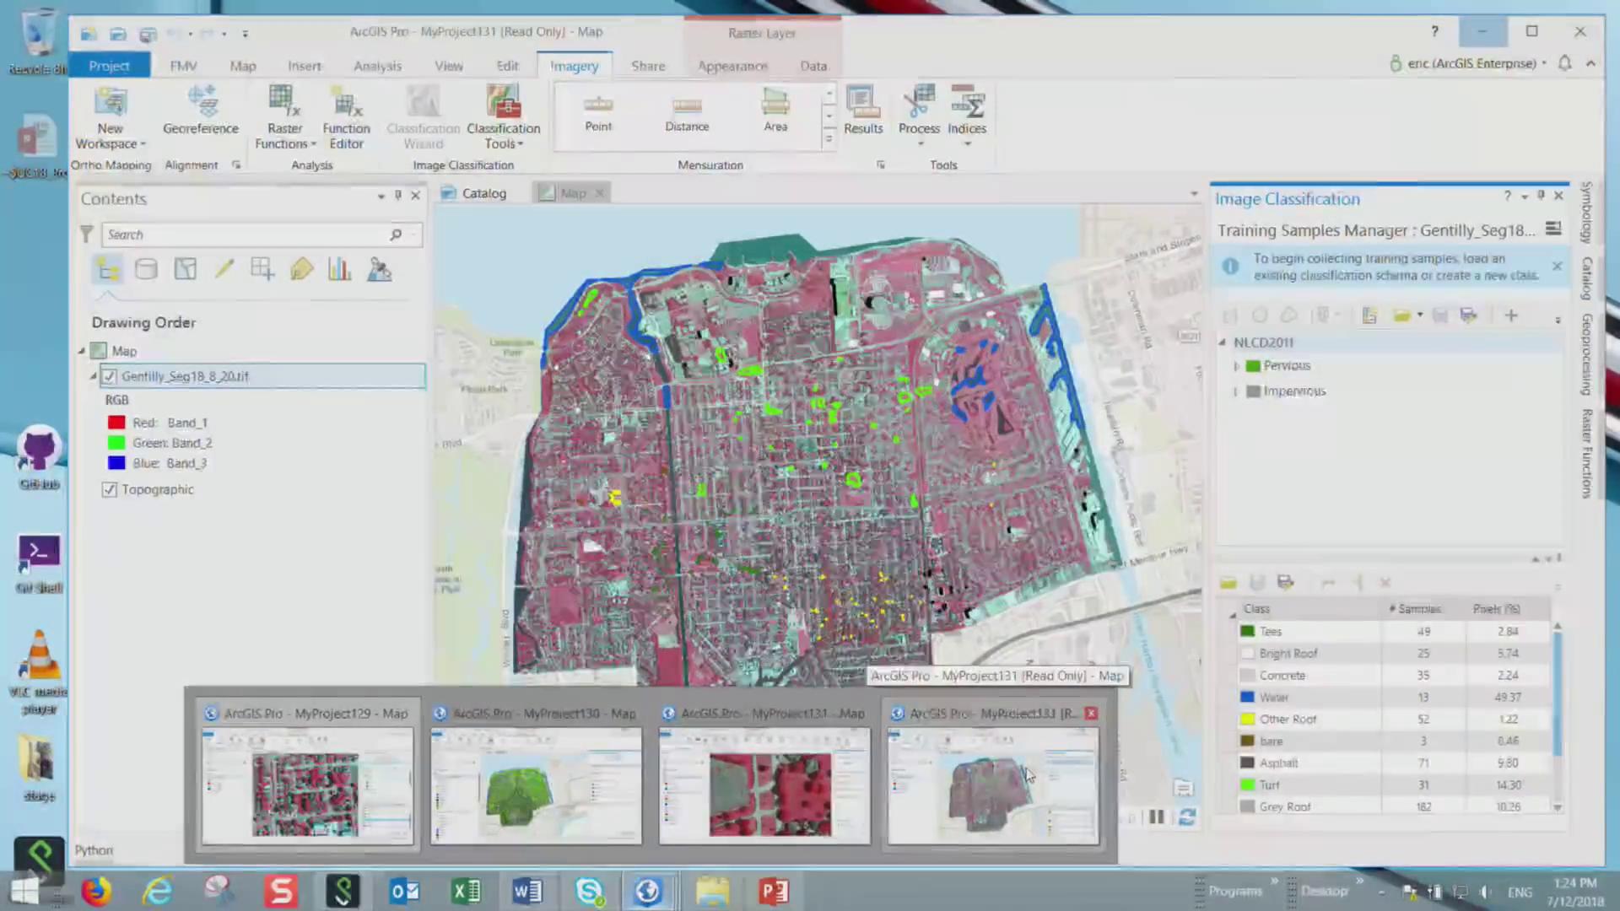
pyautogui.click(1027, 777)
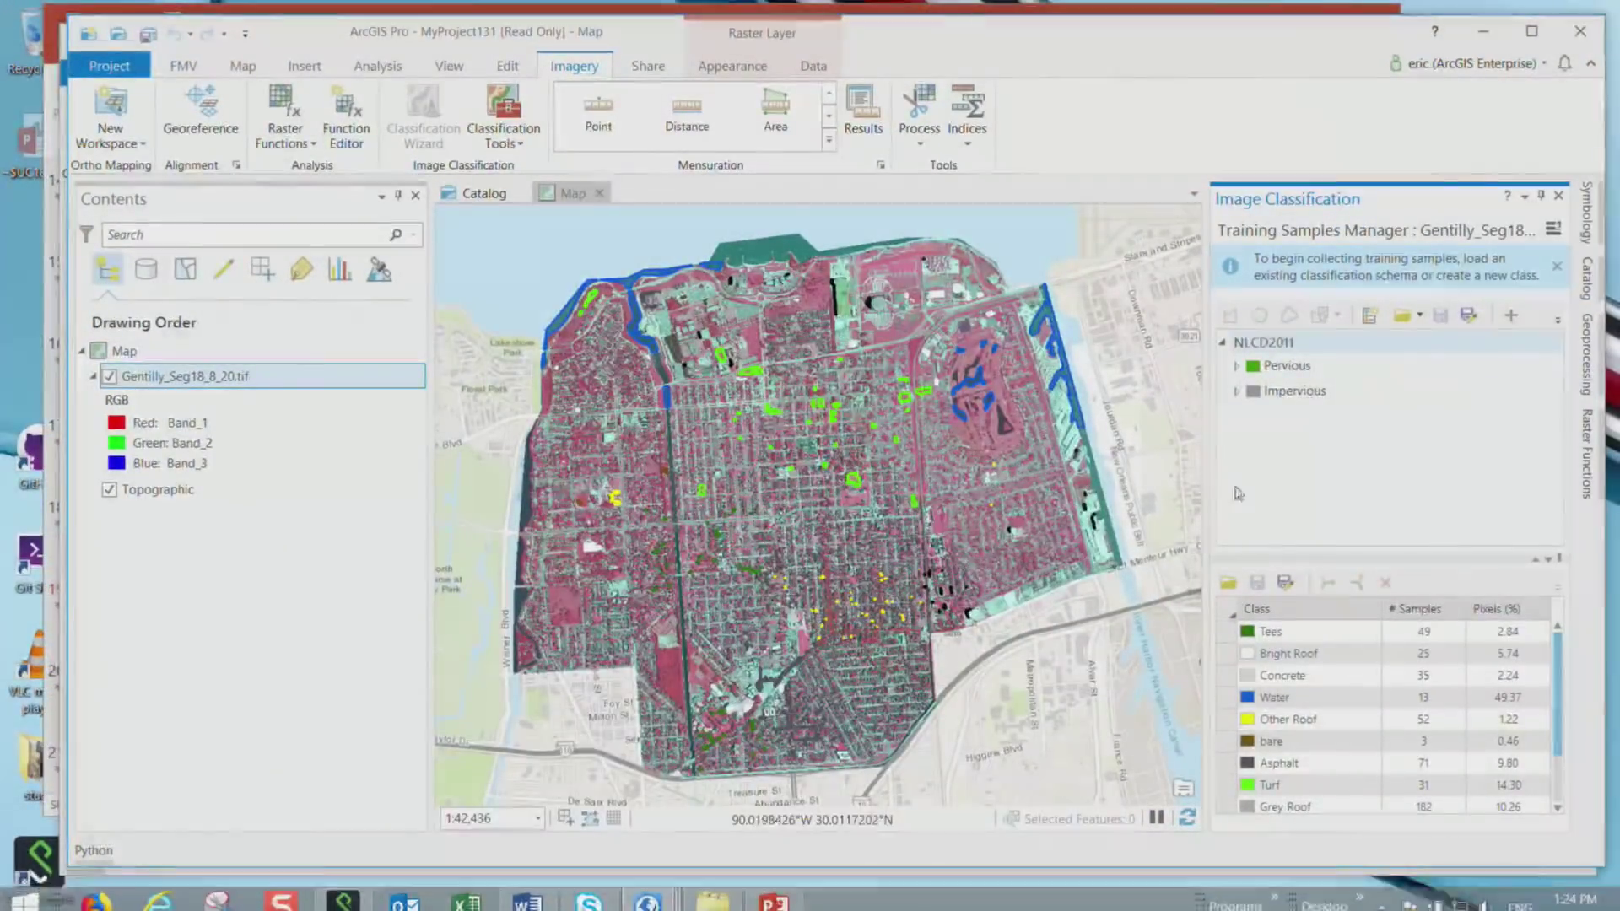
pyautogui.click(1236, 365)
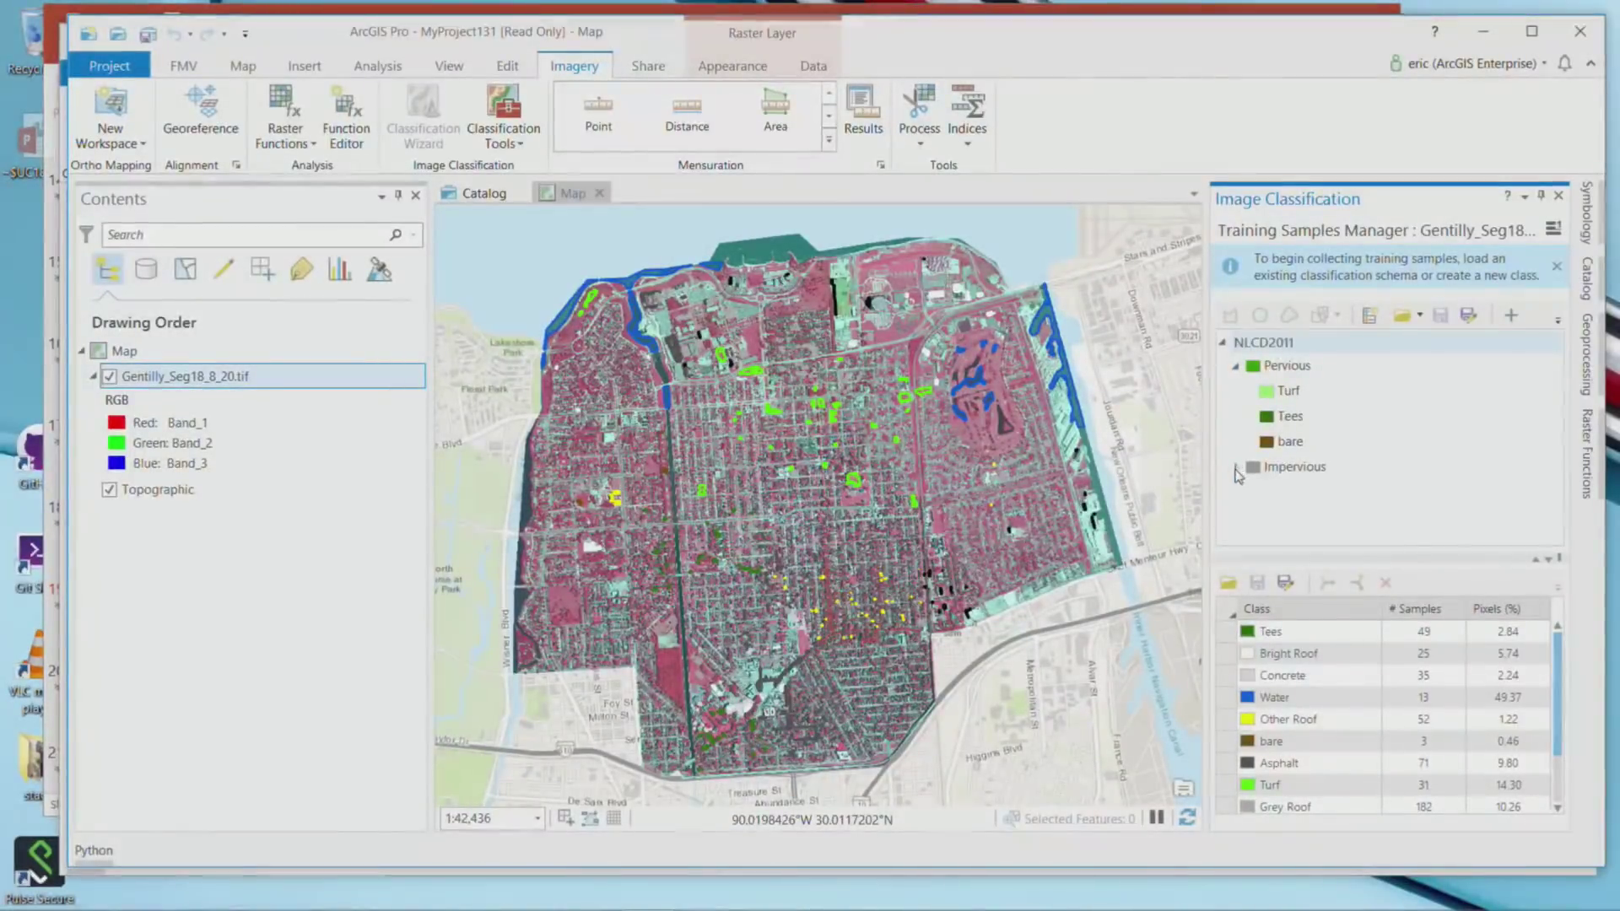
pyautogui.click(1236, 469)
pyautogui.click(181, 376)
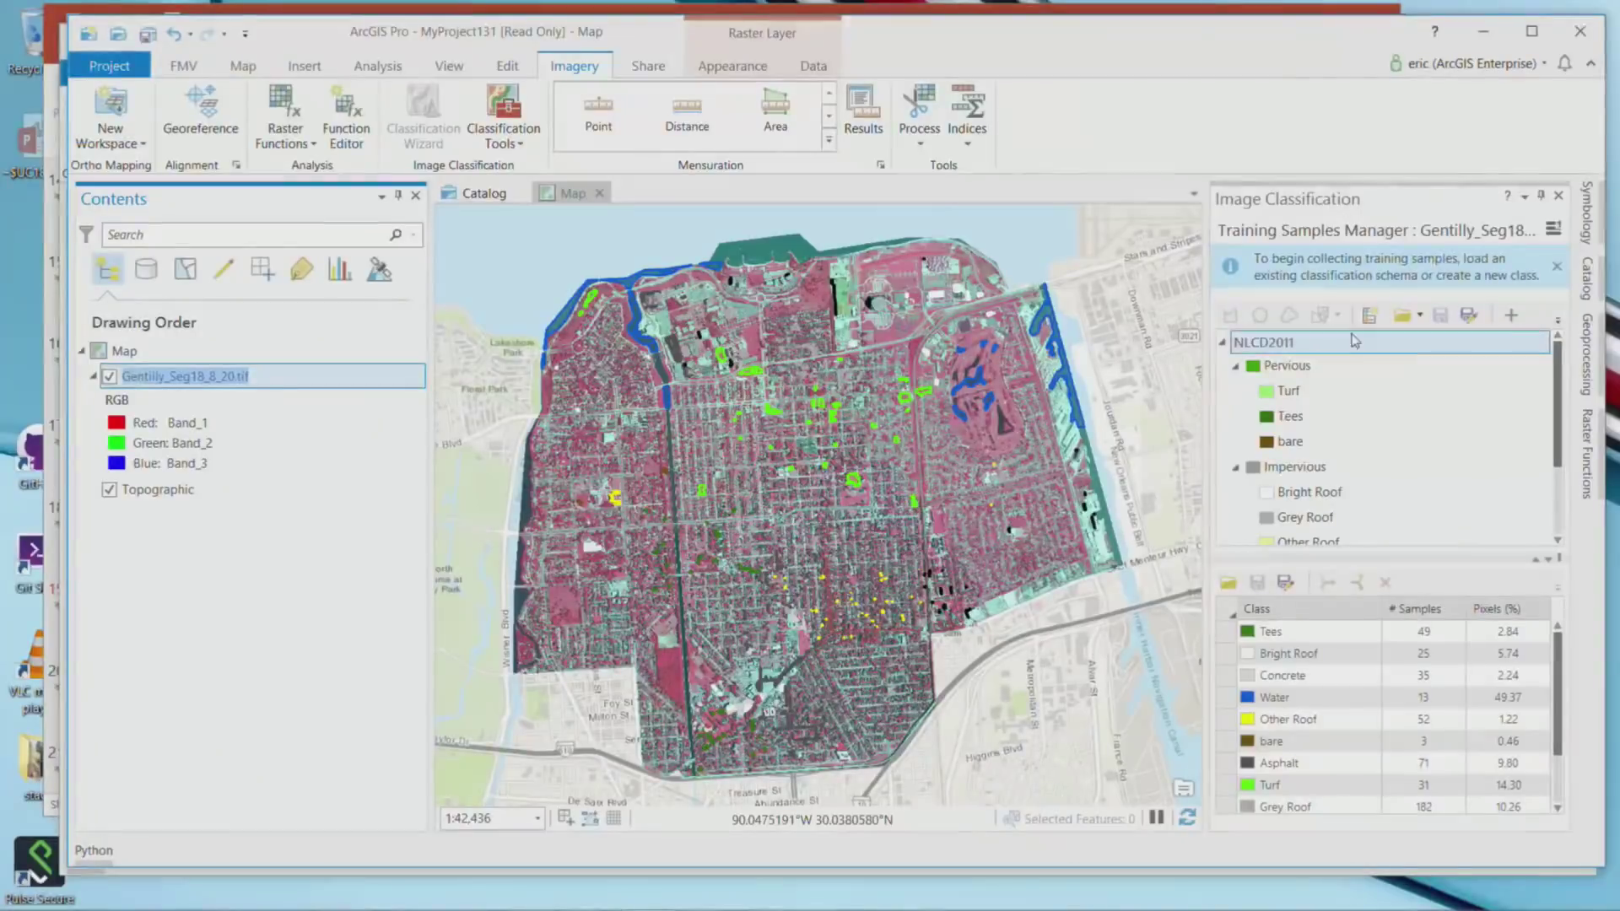
# Add Turf training samples with the segment picker on Gentilly_Seg18_8_20.tif, picking two park lawns and several yards between the houses.
pyautogui.click(1283, 405)
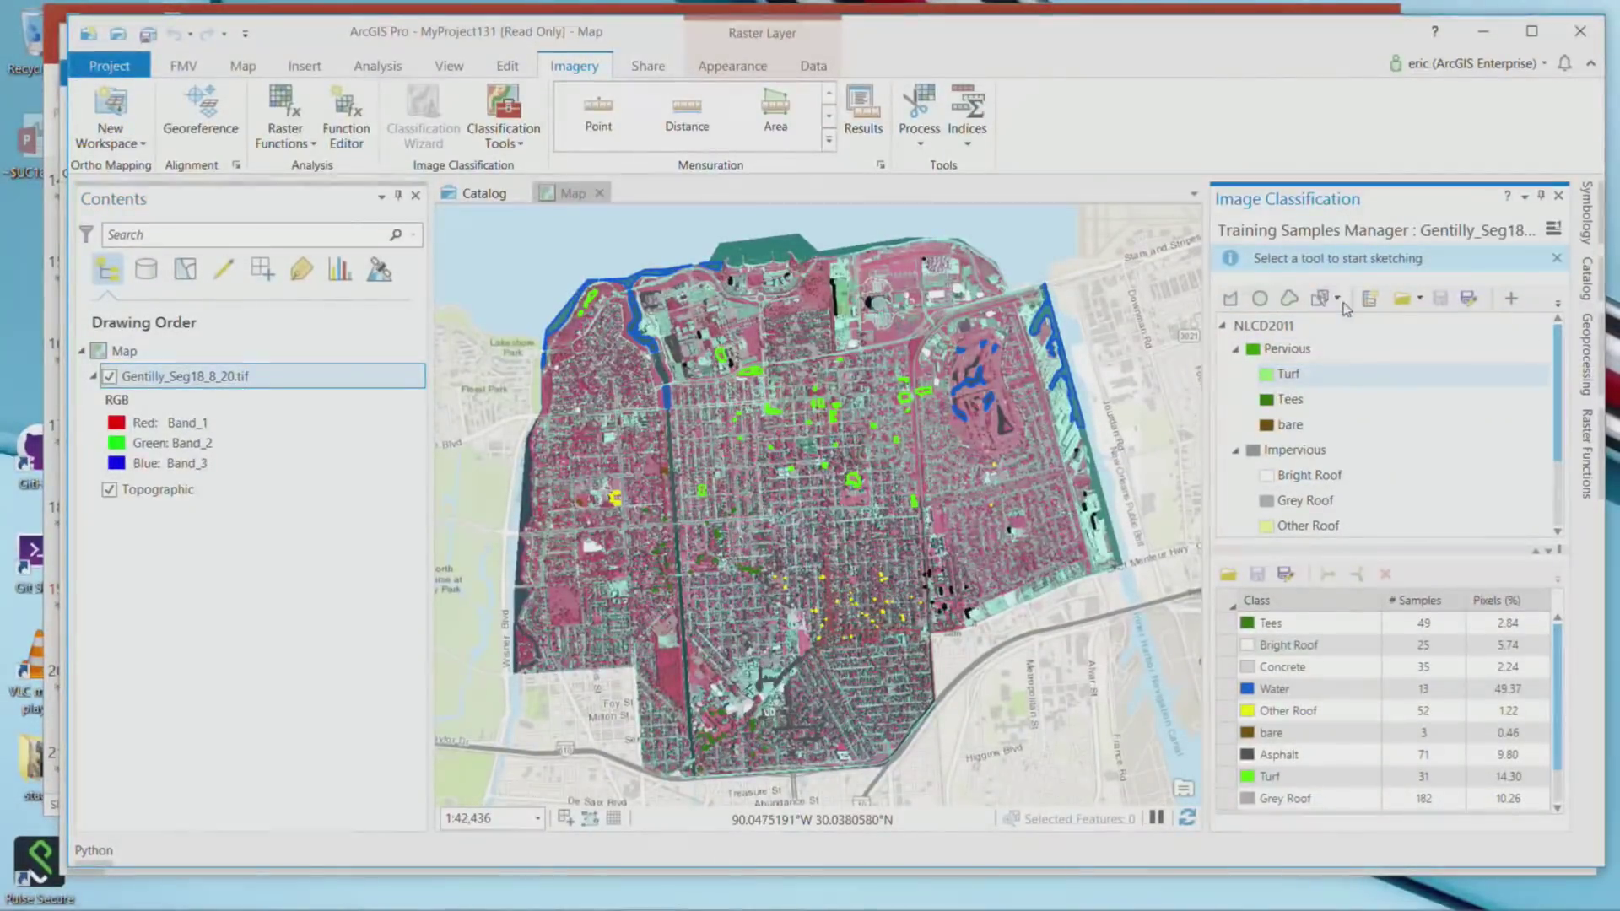
pyautogui.click(1337, 298)
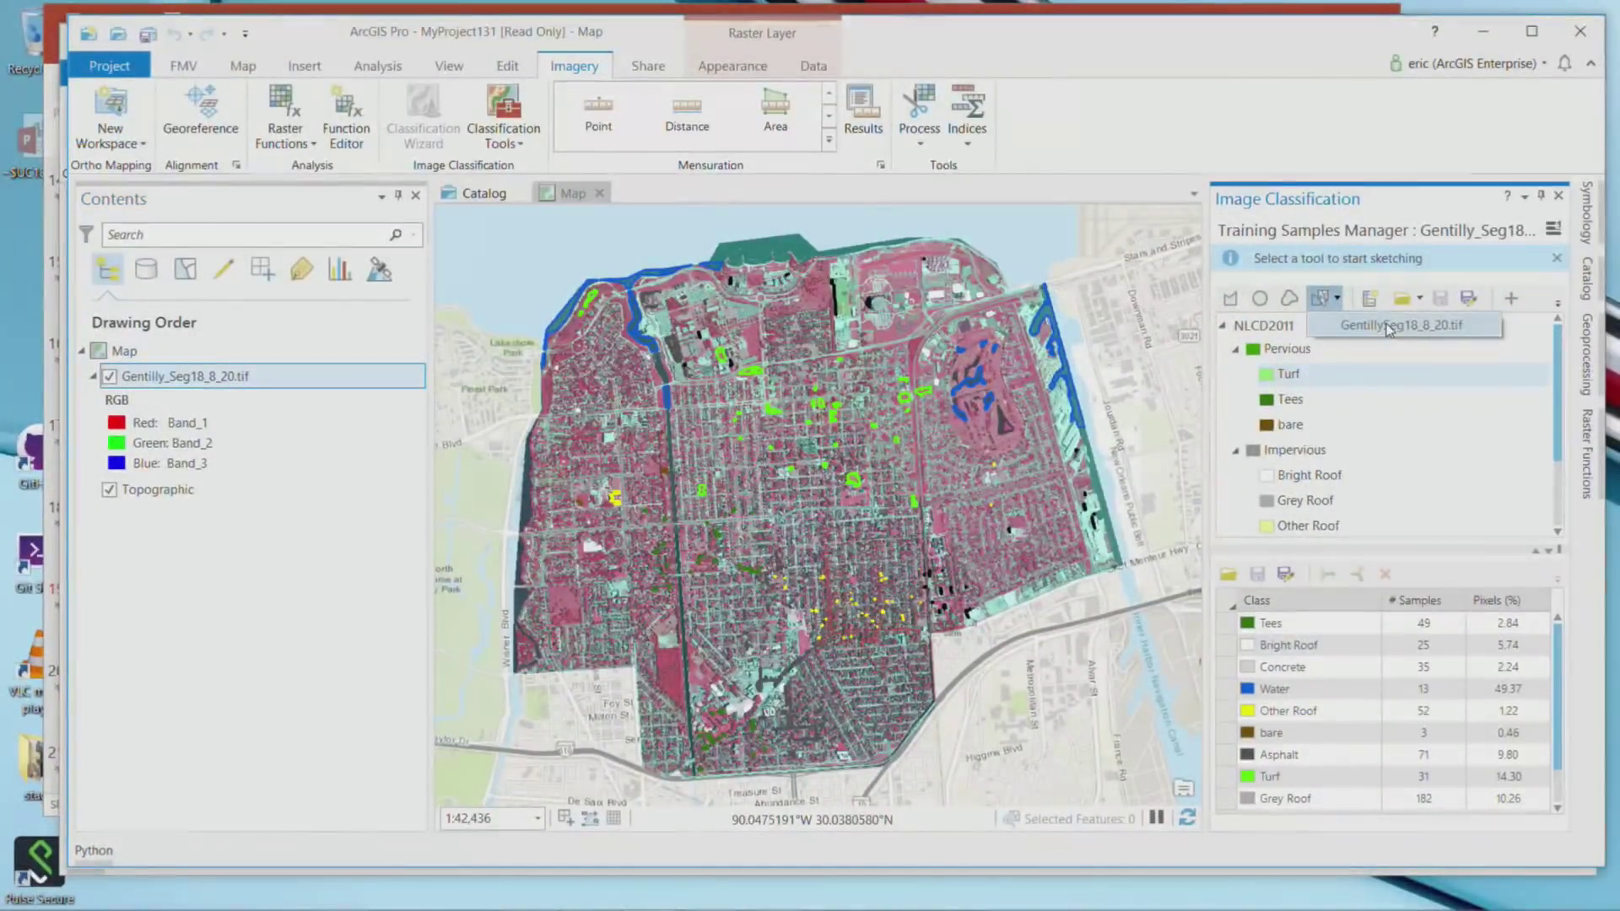
pyautogui.click(1388, 326)
pyautogui.scroll(6, 832, 495)
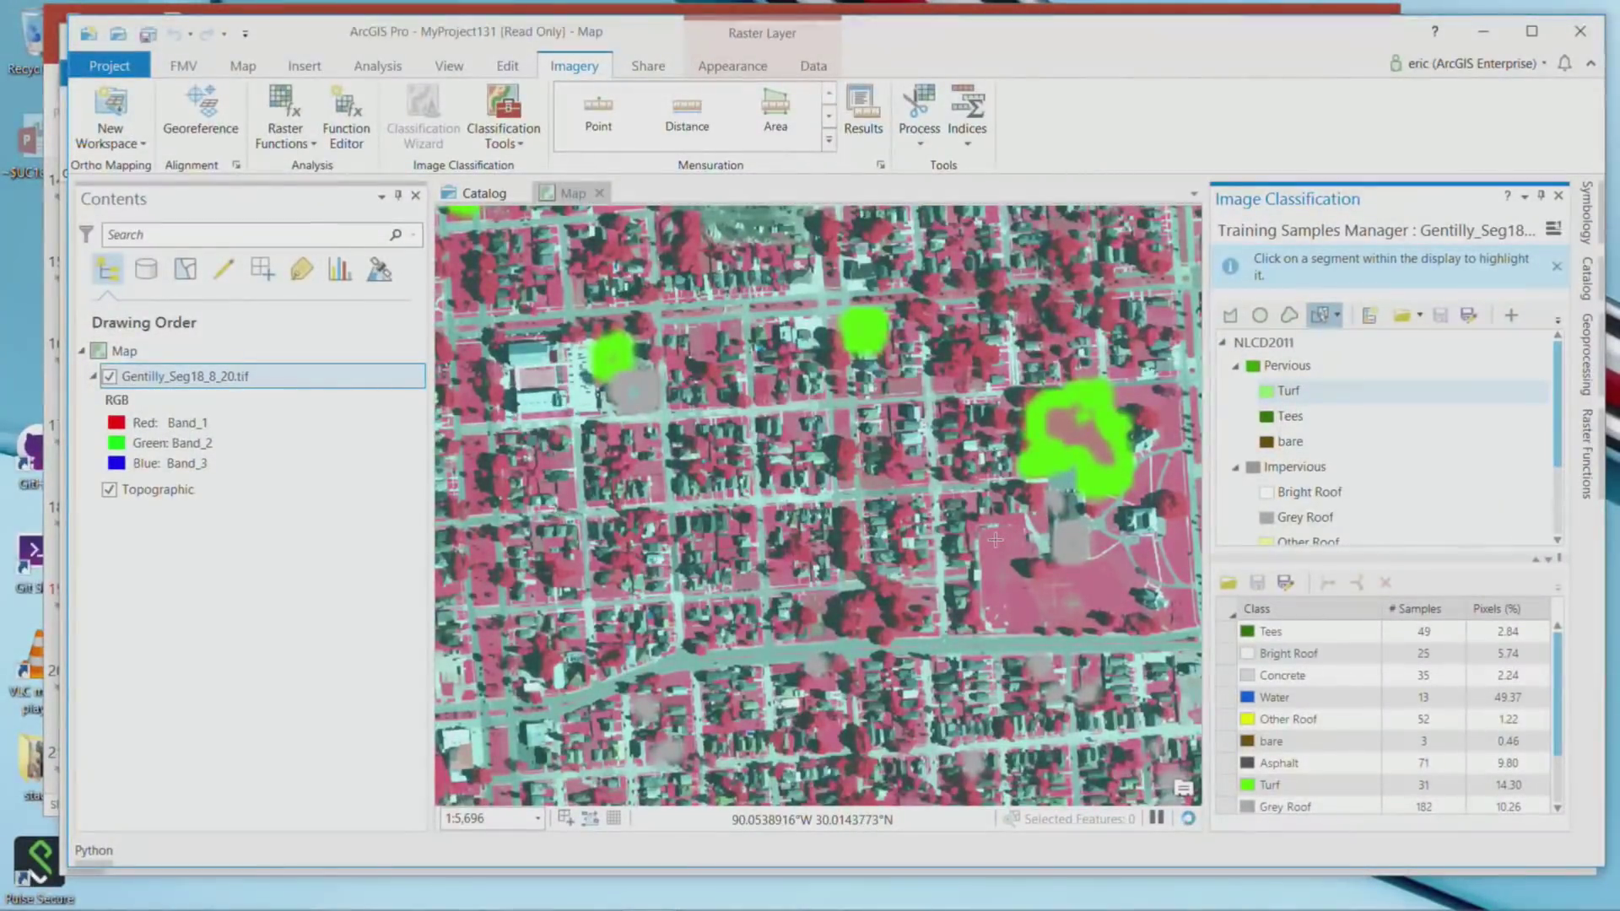
pyautogui.click(994, 540)
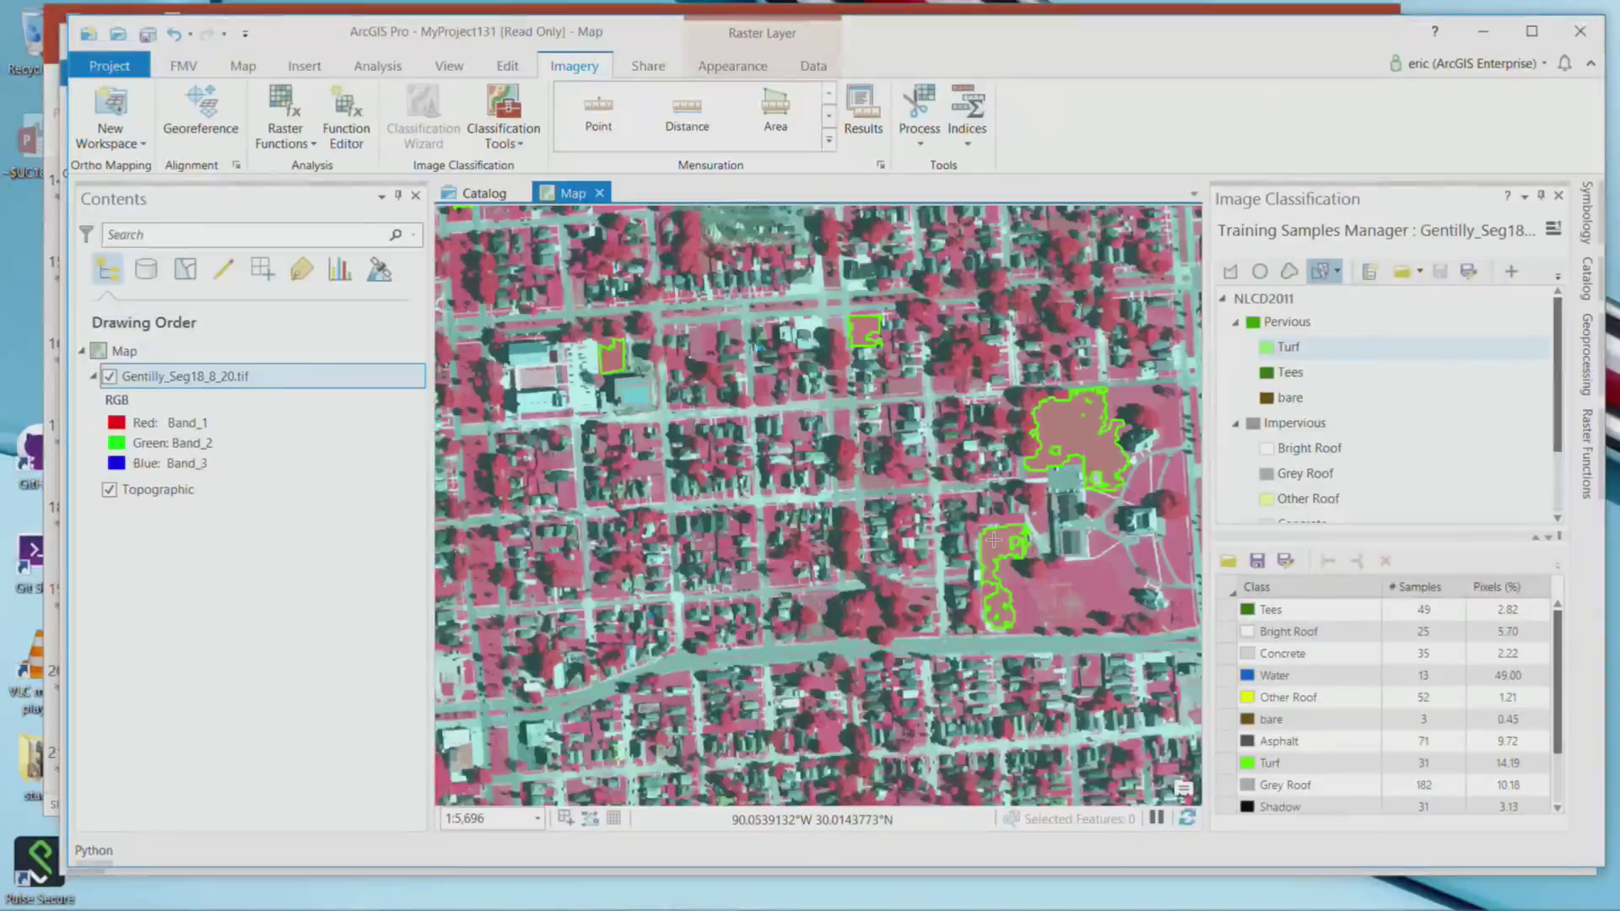
pyautogui.click(1122, 574)
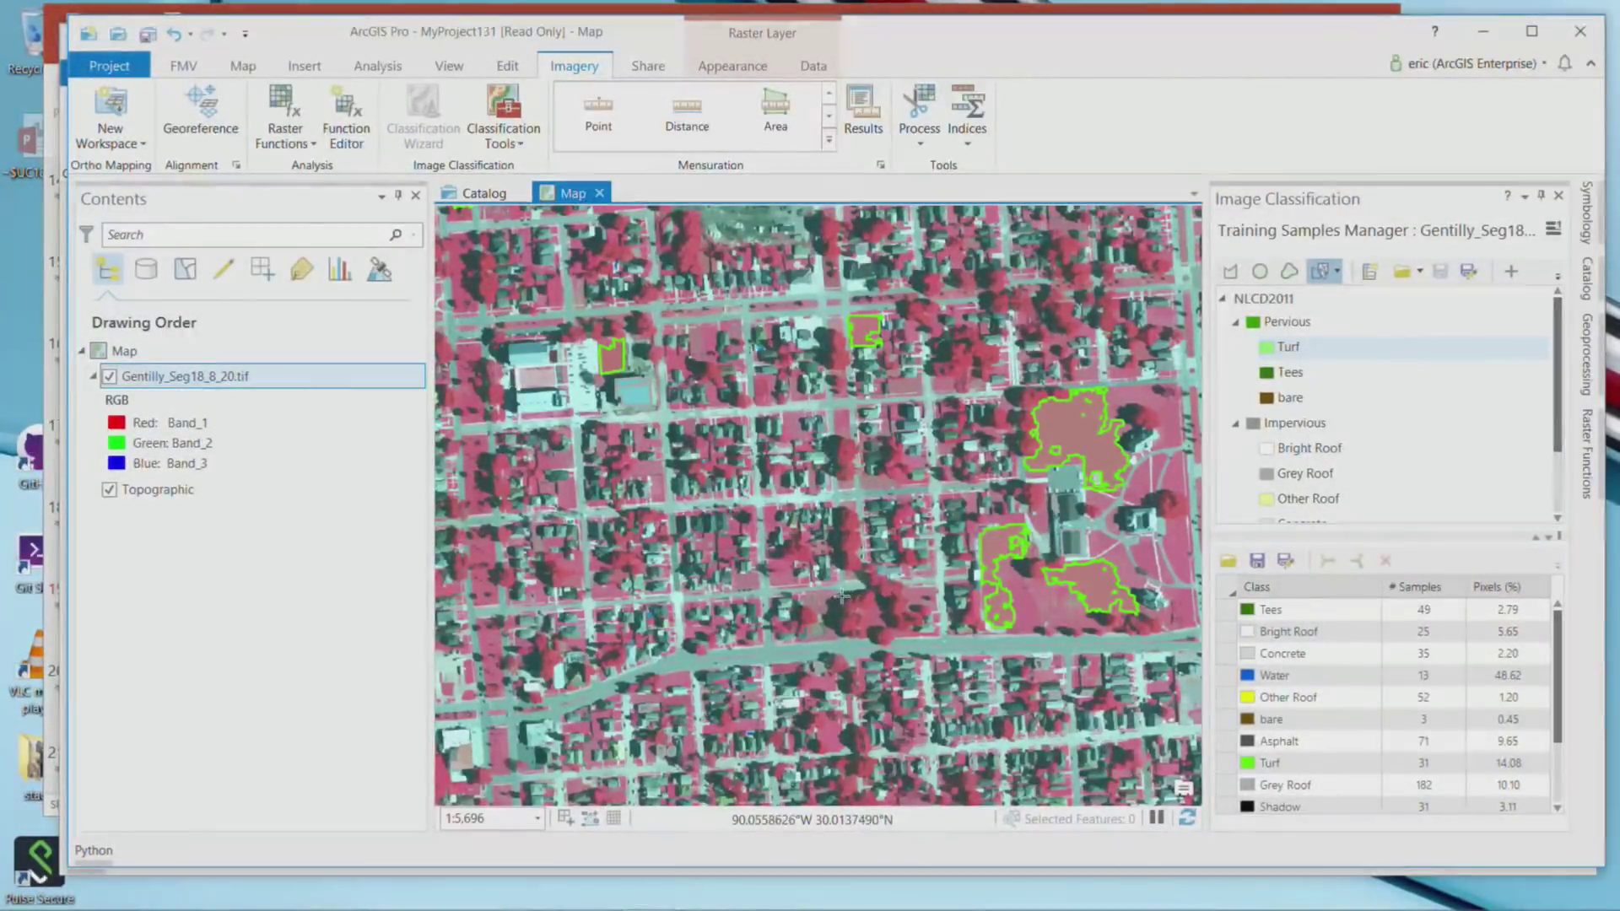
pyautogui.click(650, 466)
pyautogui.click(642, 470)
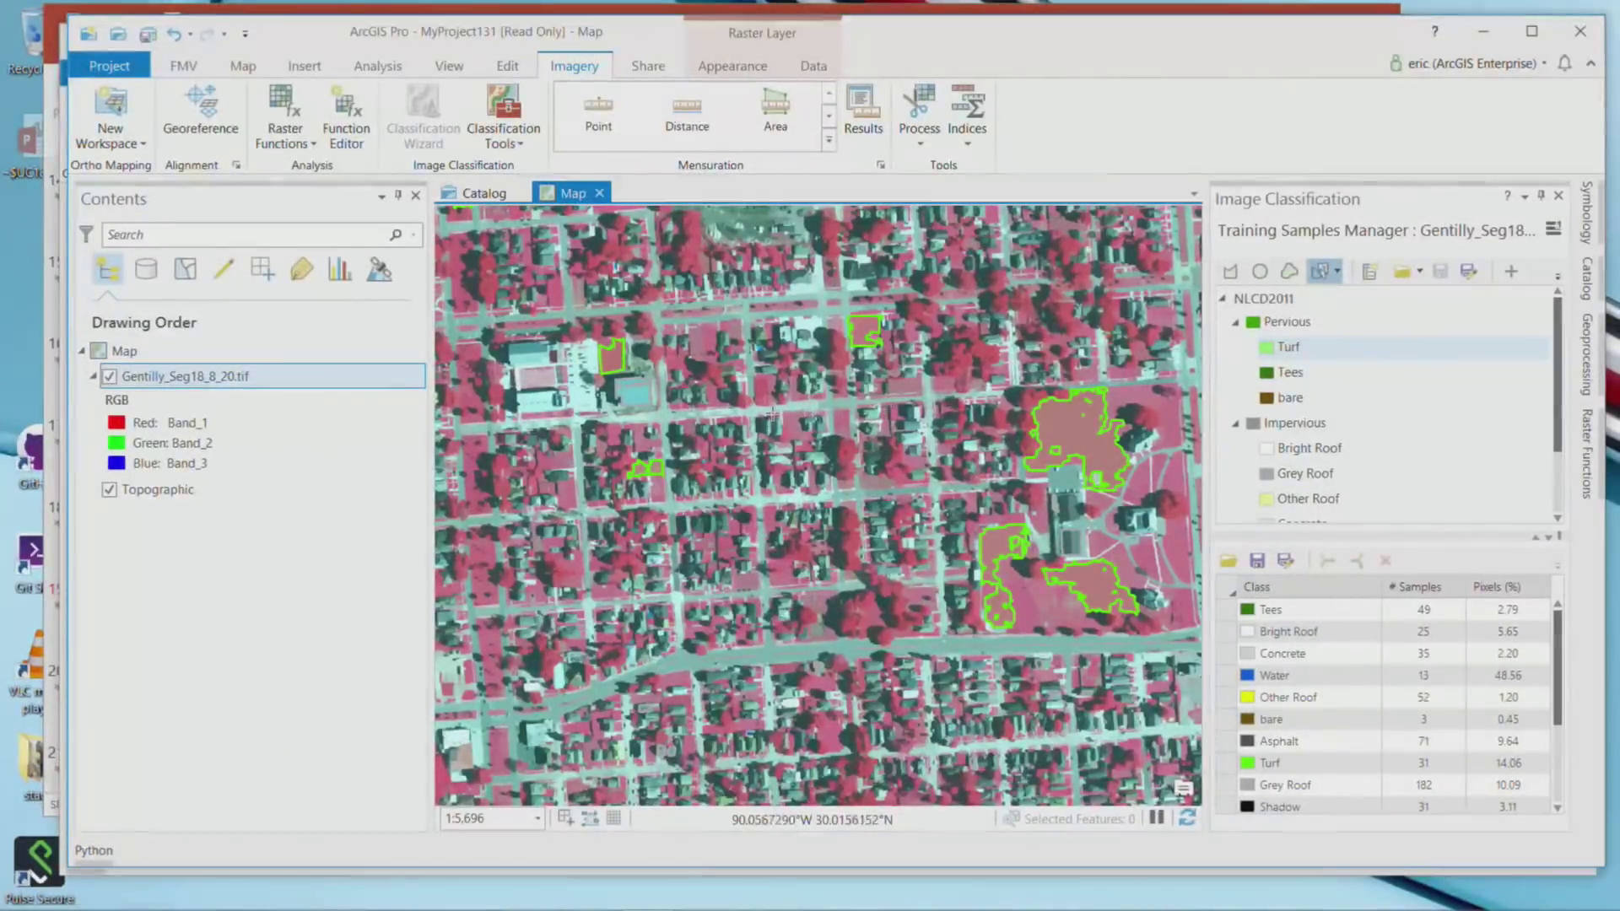
pyautogui.moveTo(713, 332); pyautogui.dragTo(711, 346)
pyautogui.moveTo(793, 428); pyautogui.dragTo(787, 414)
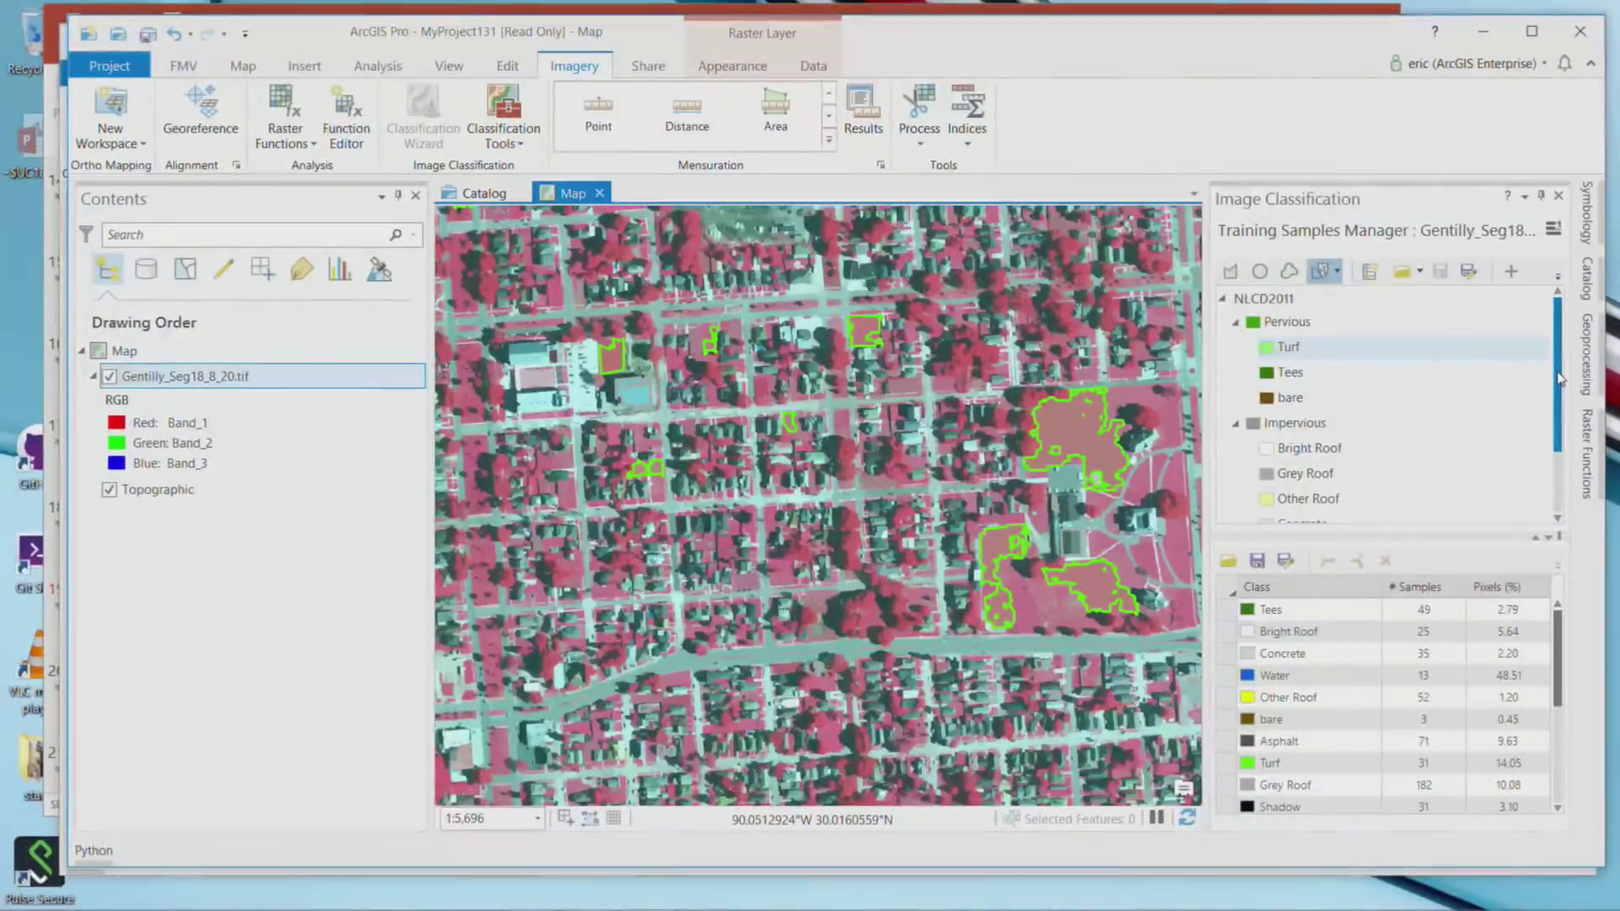
# Pick a Grey Roof training segment on the large building beside the pale parking area, and return to the MyProject129 window.
pyautogui.moveTo(1566, 371); pyautogui.dragTo(1565, 419)
pyautogui.click(1284, 413)
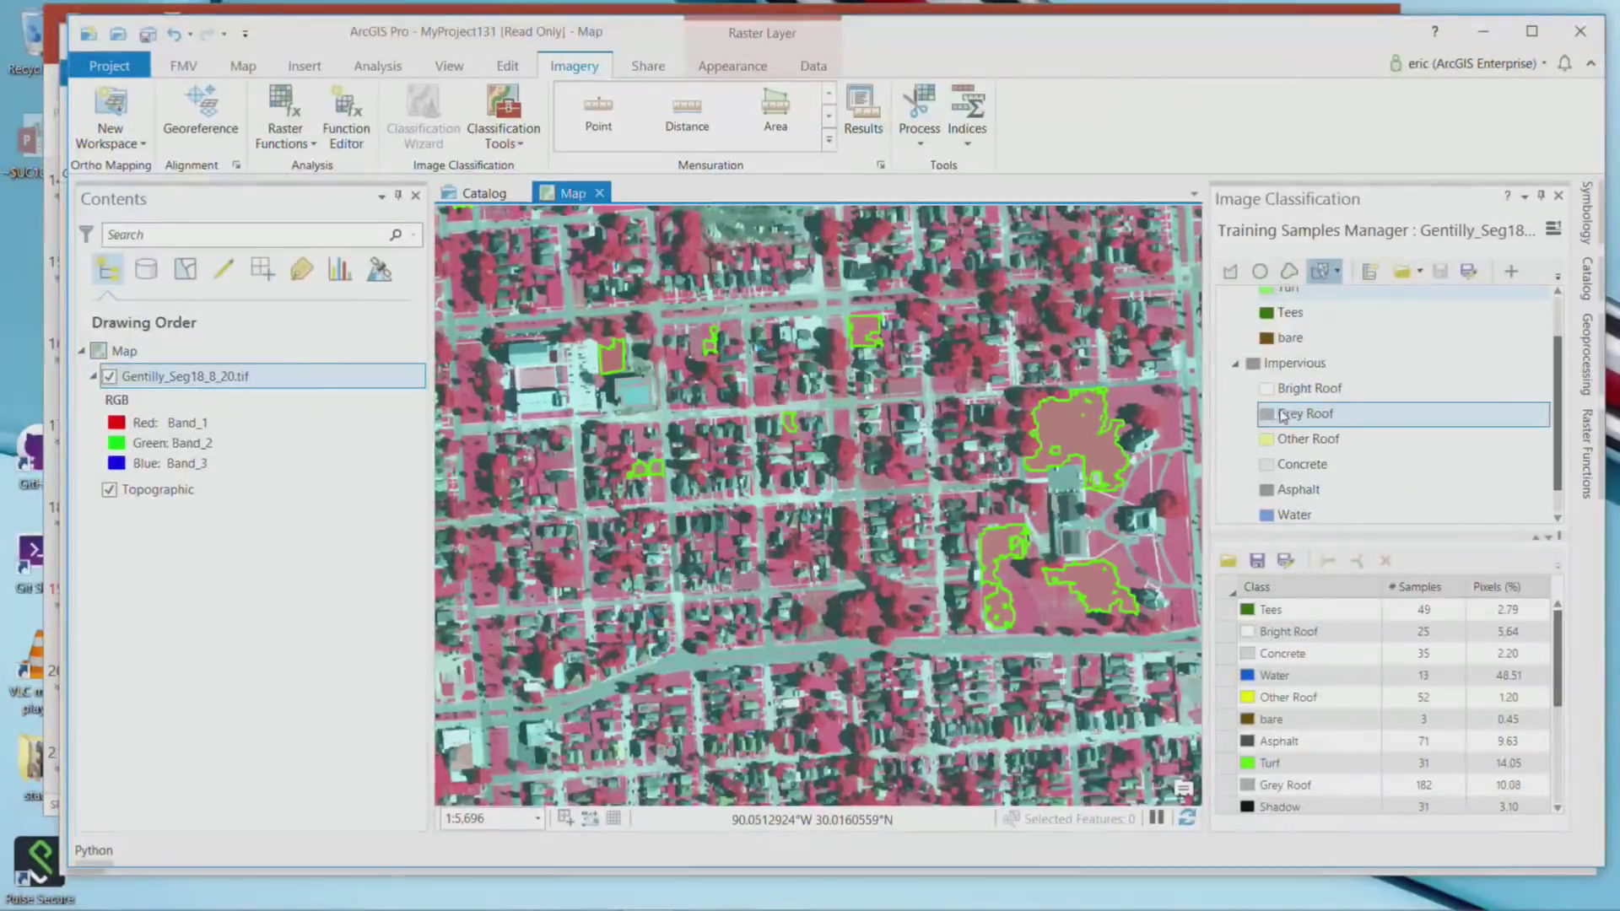
pyautogui.scroll(3, 611, 403)
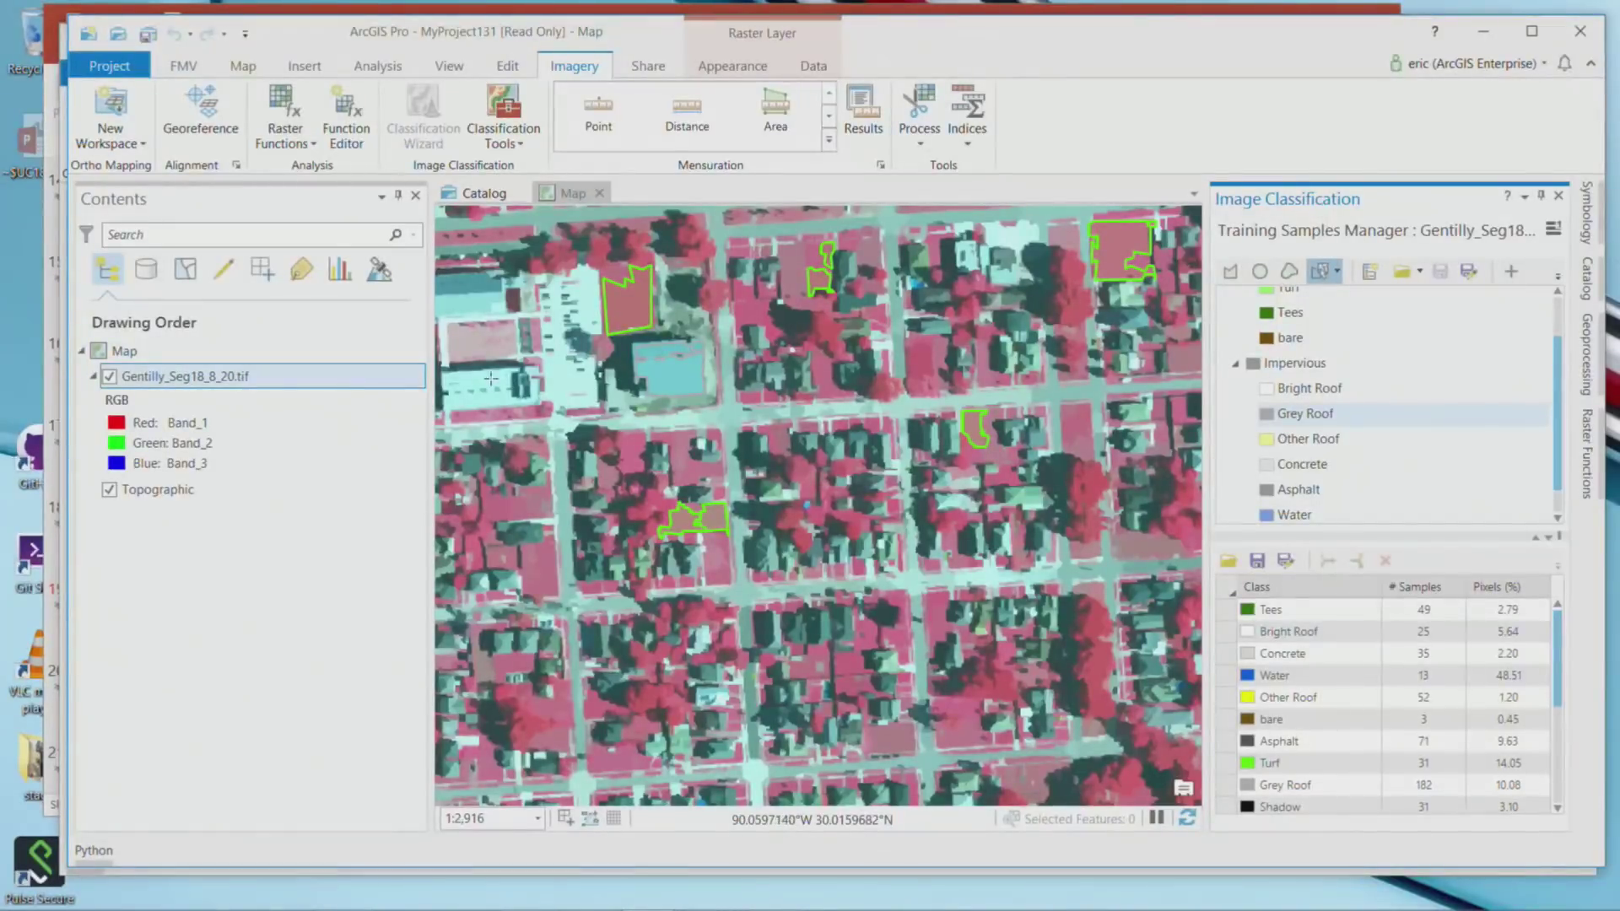
pyautogui.click(490, 379)
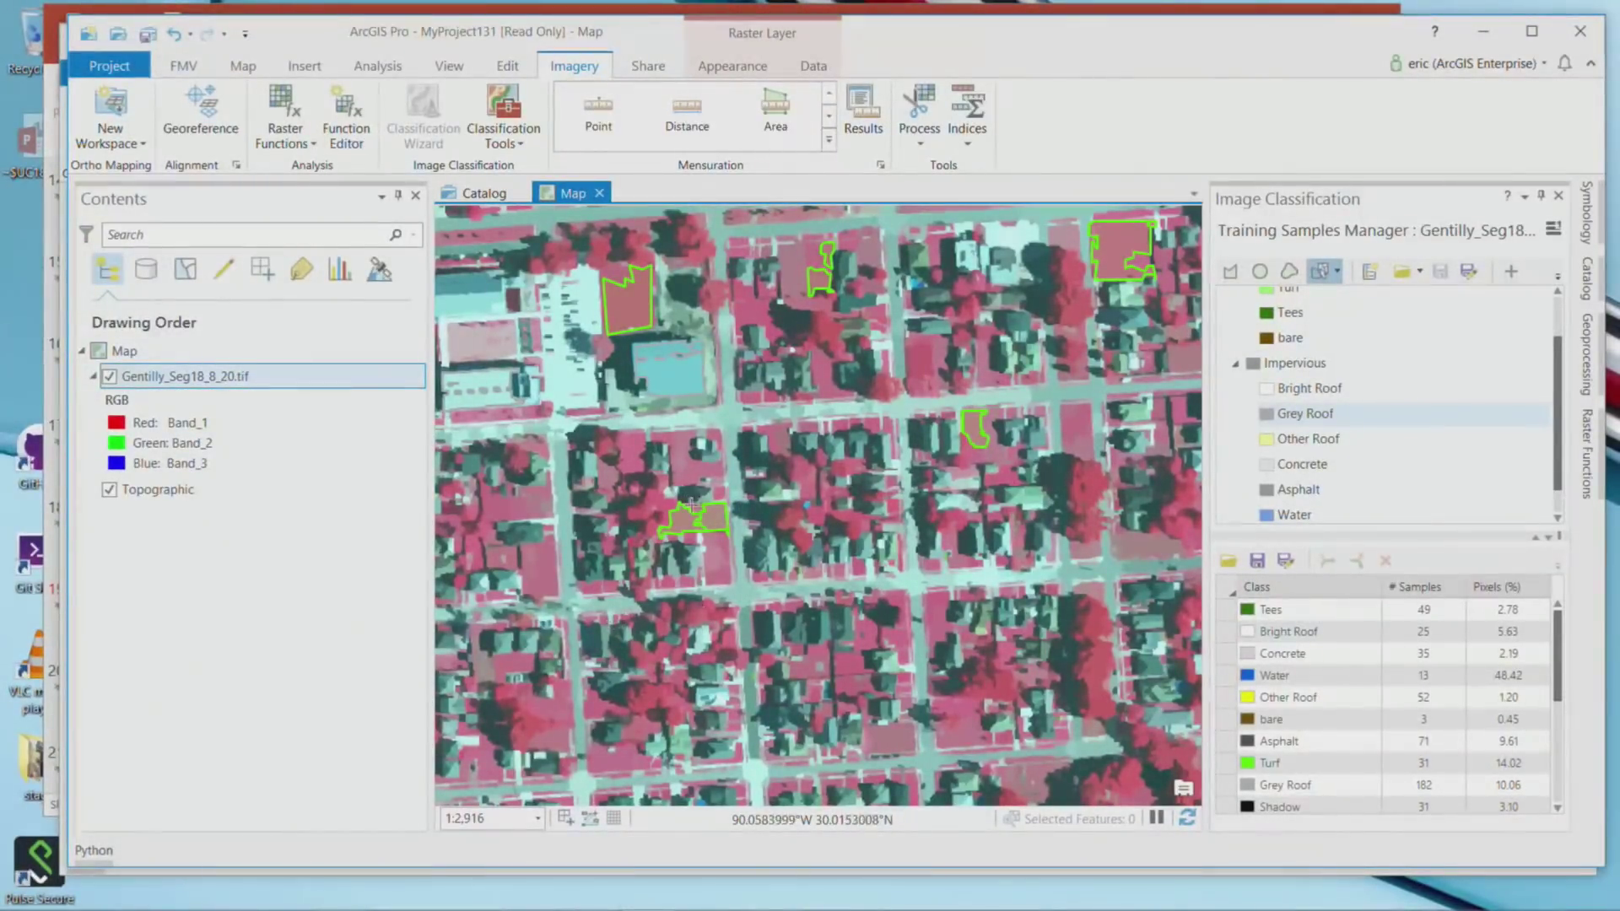
pyautogui.click(1483, 40)
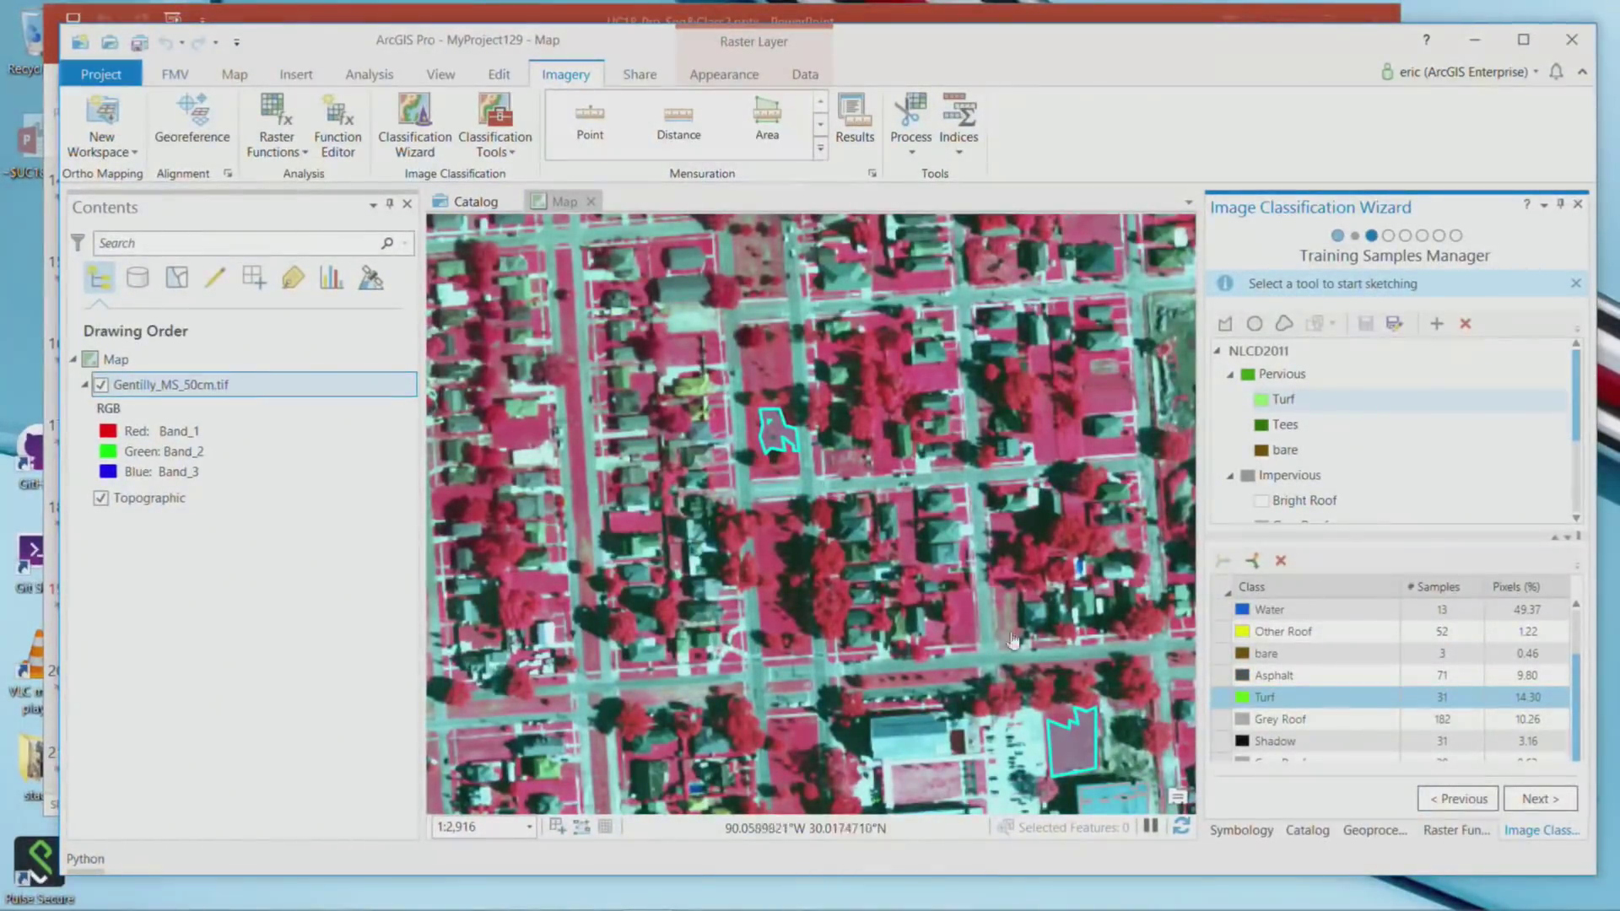
# Advance to classifier training and choose Random Trees with a maximum of 100 trees and a maximum tree depth of 50.
pyautogui.click(1541, 802)
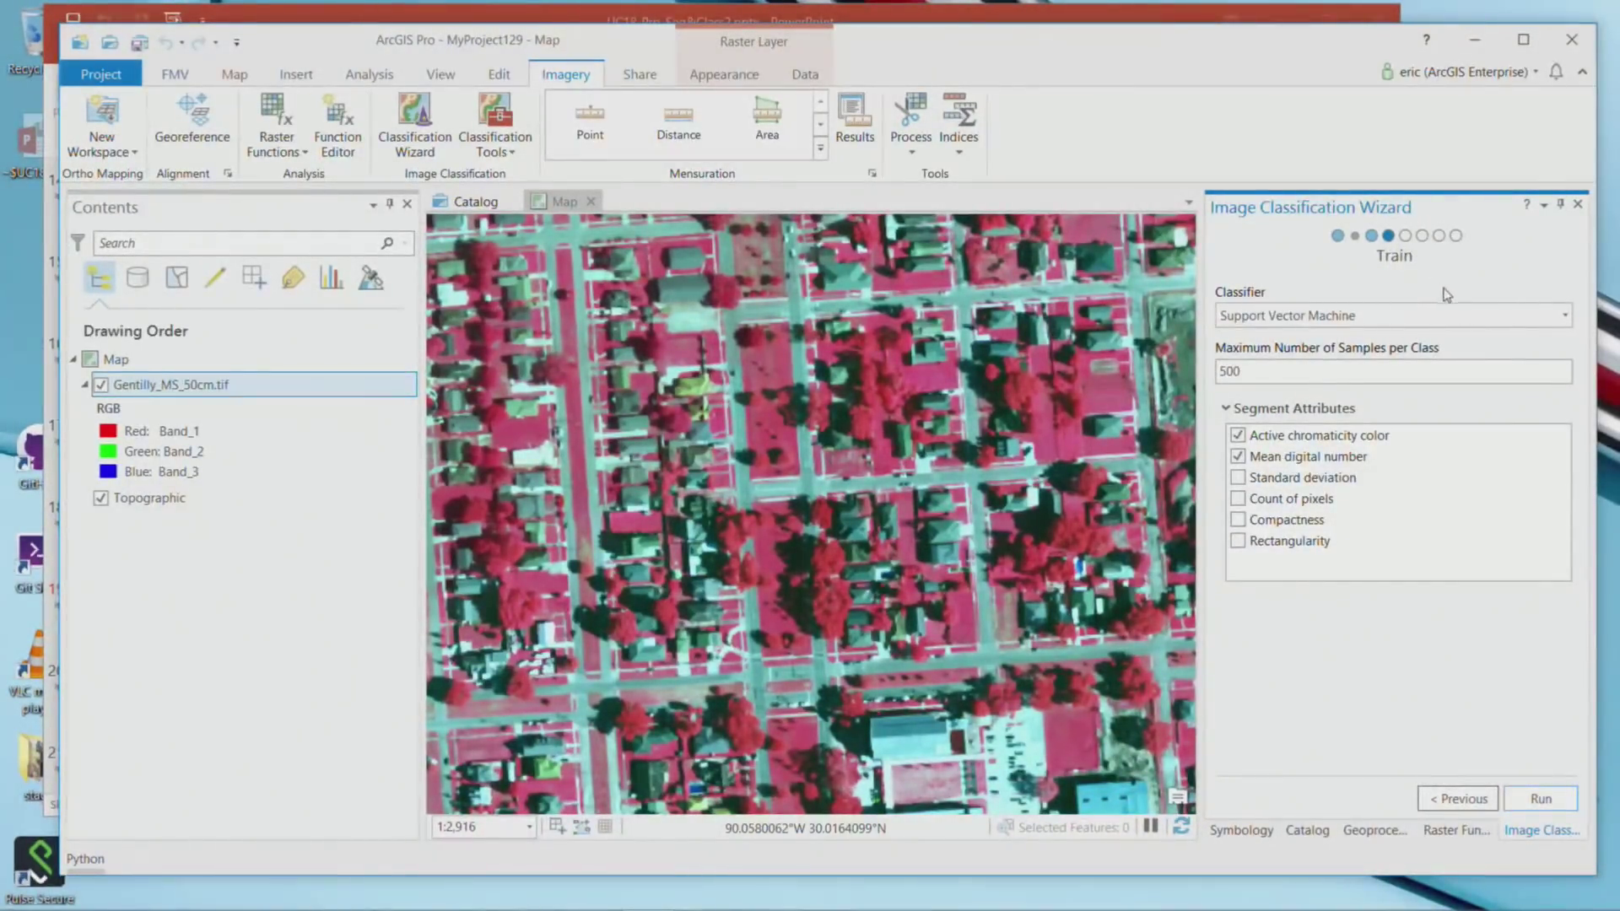
pyautogui.click(1565, 318)
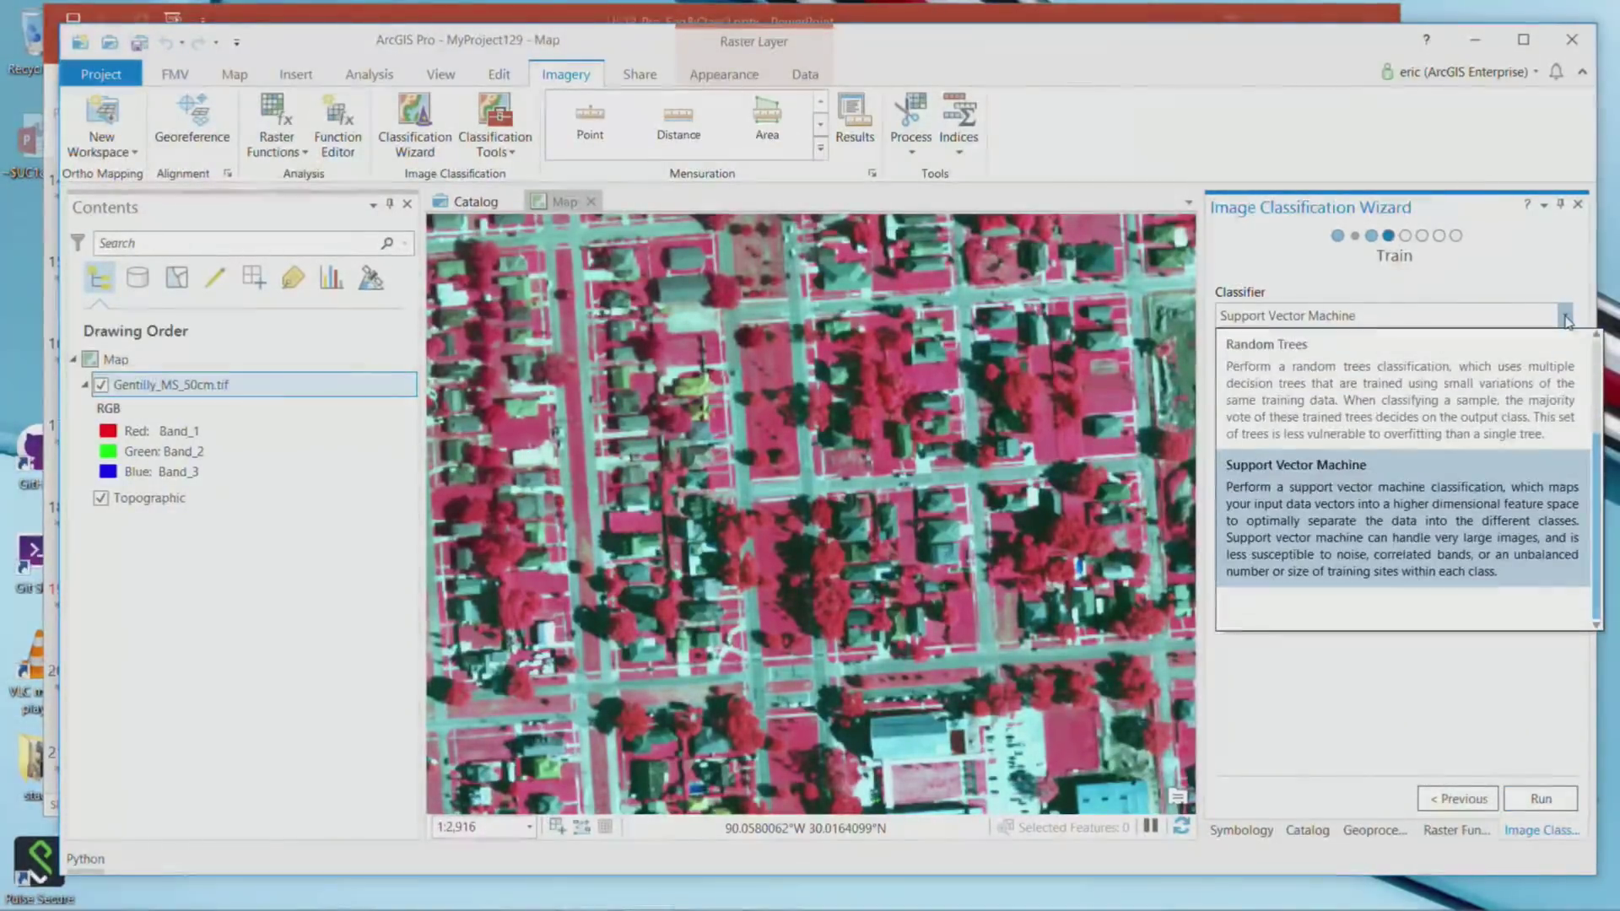
pyautogui.click(1356, 397)
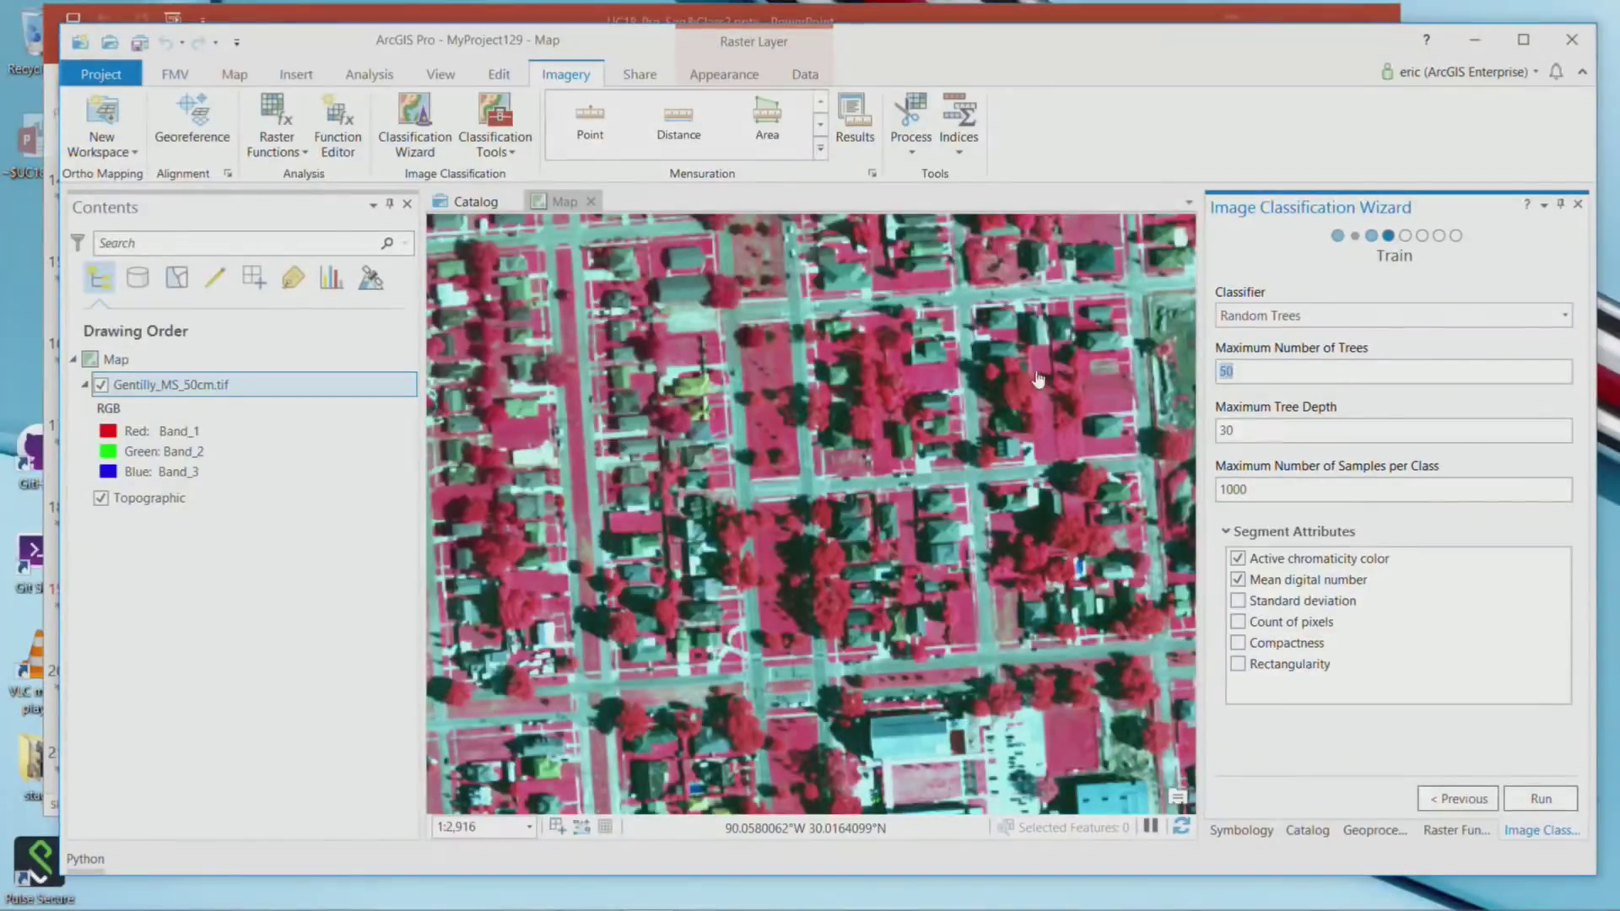
pyautogui.write('1')
pyautogui.write('50')
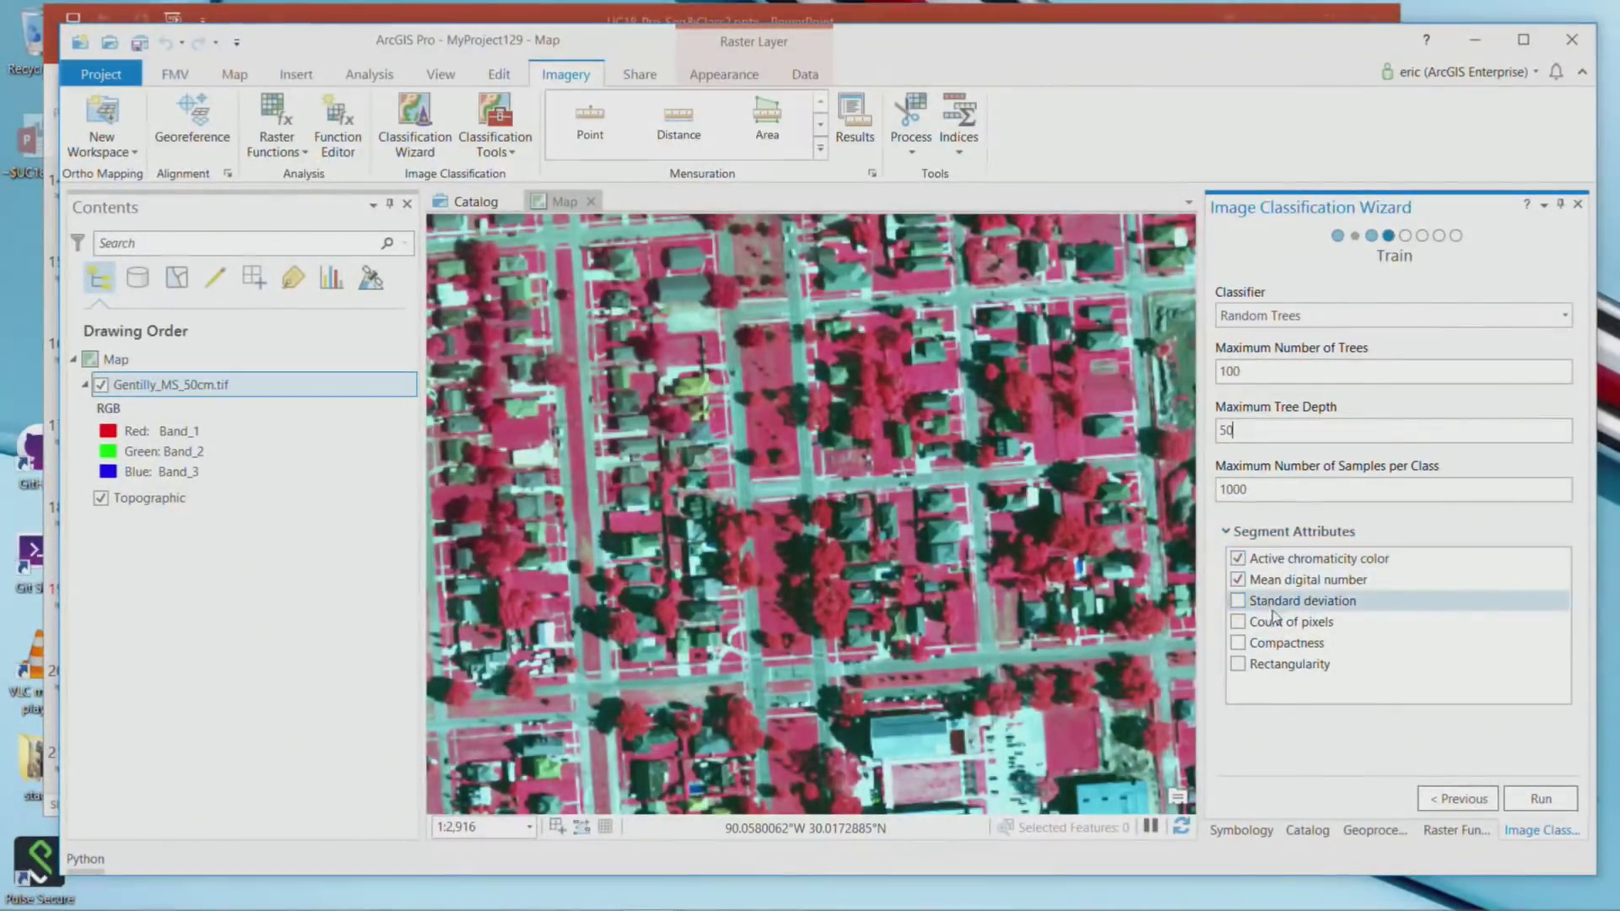
# Add Standard deviation and Rectangularity to the segment attributes and run the classifier training.
pyautogui.click(1238, 601)
pyautogui.click(1238, 665)
pyautogui.click(1540, 799)
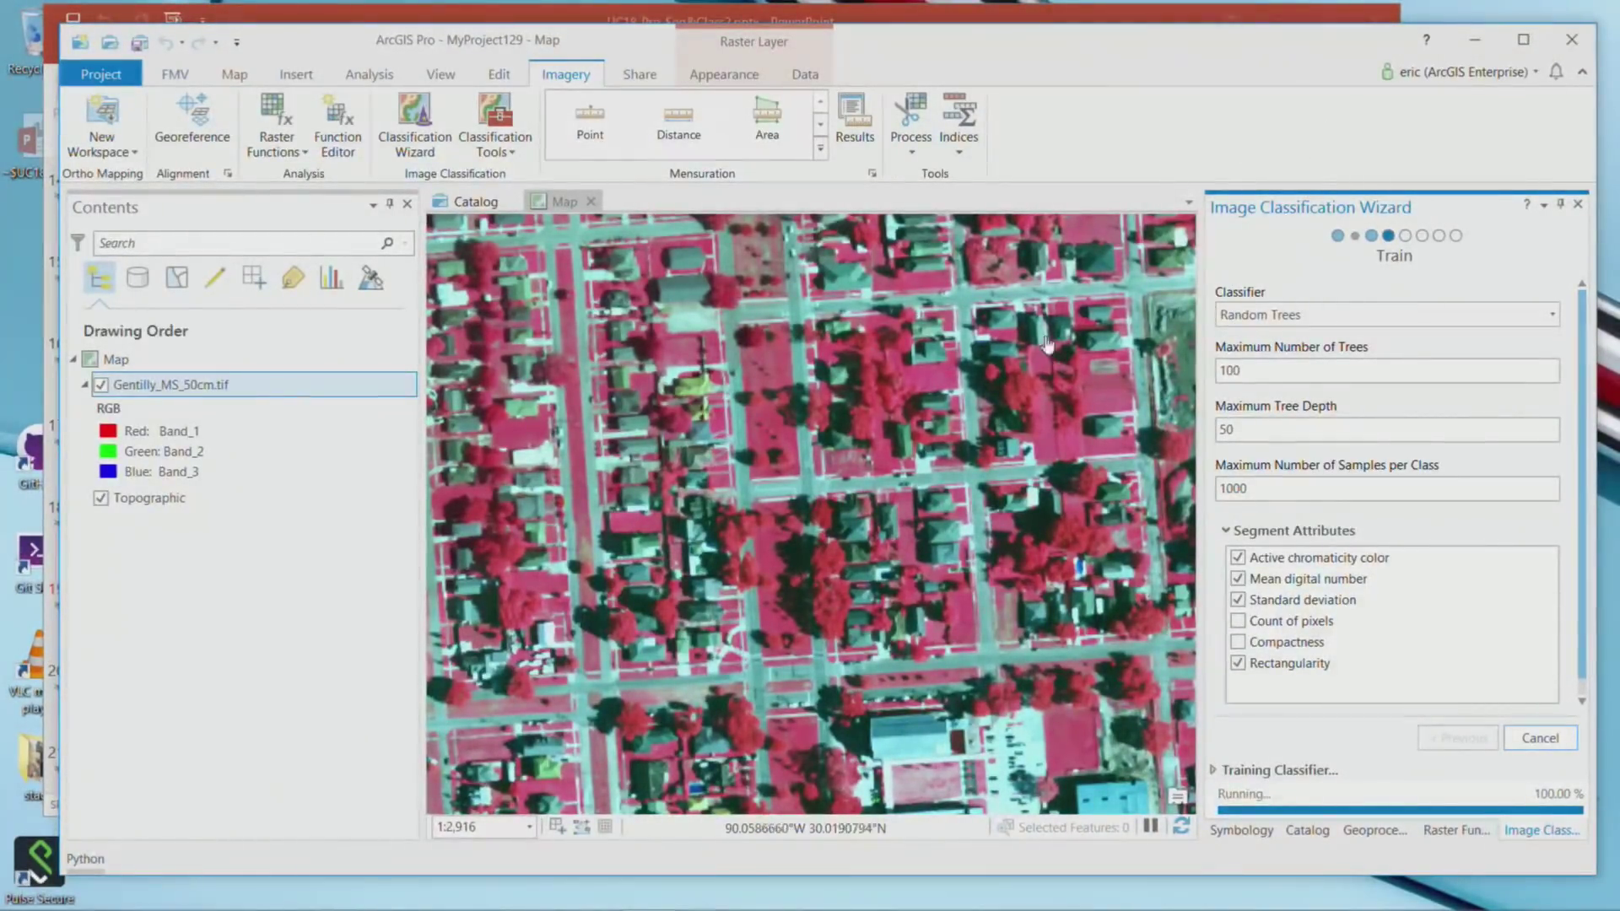
pyautogui.scroll(-3, 992, 375)
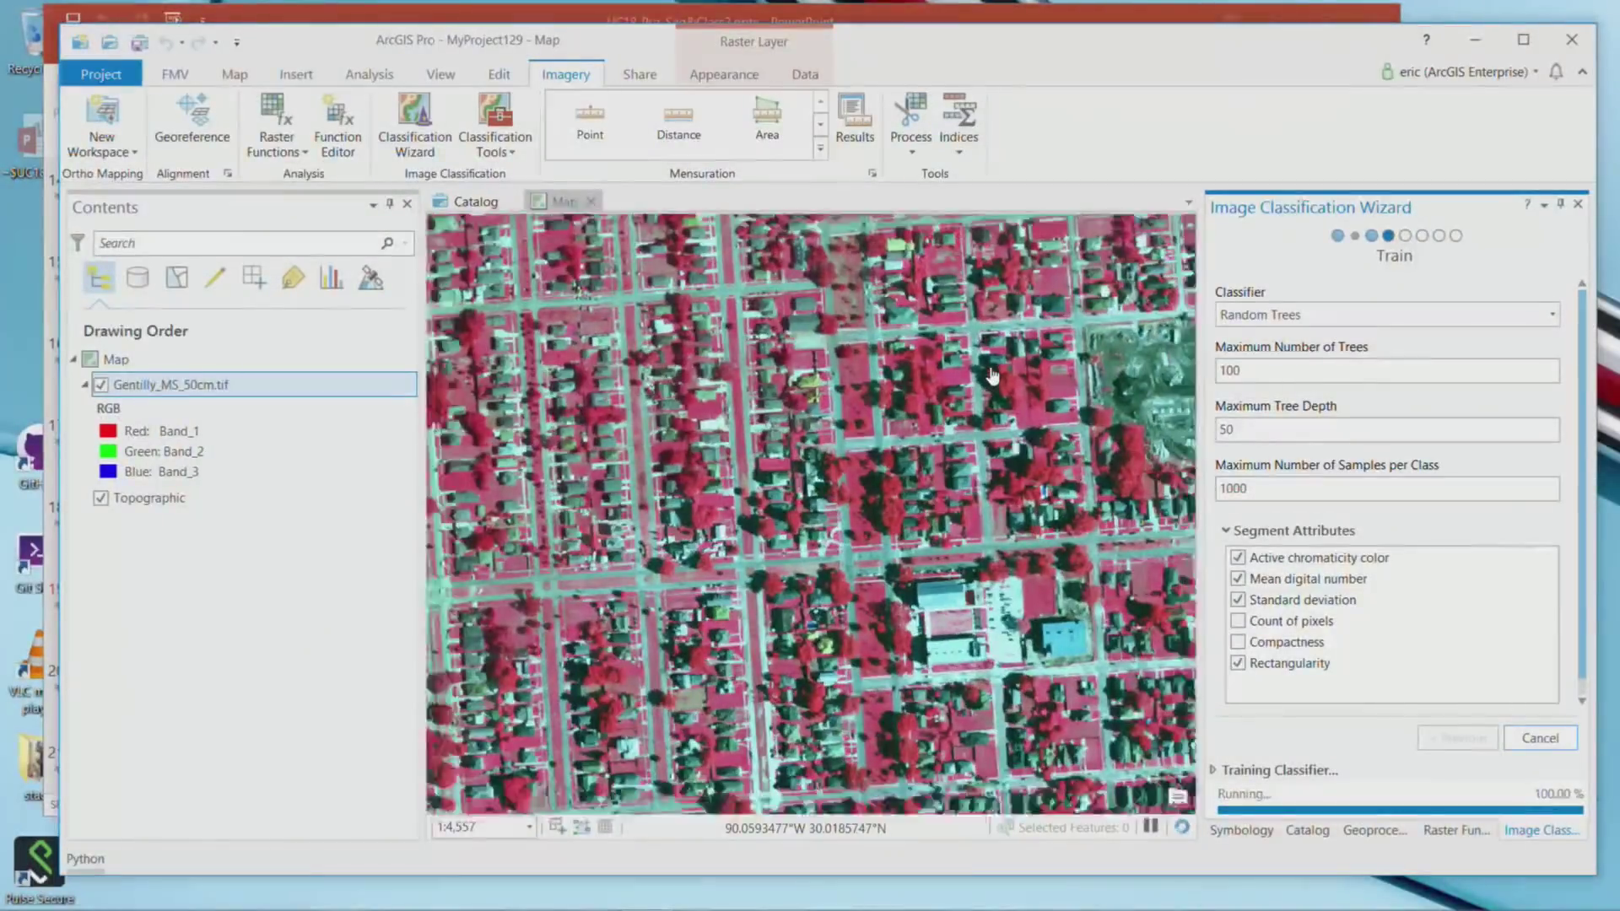
pyautogui.scroll(-1, 993, 376)
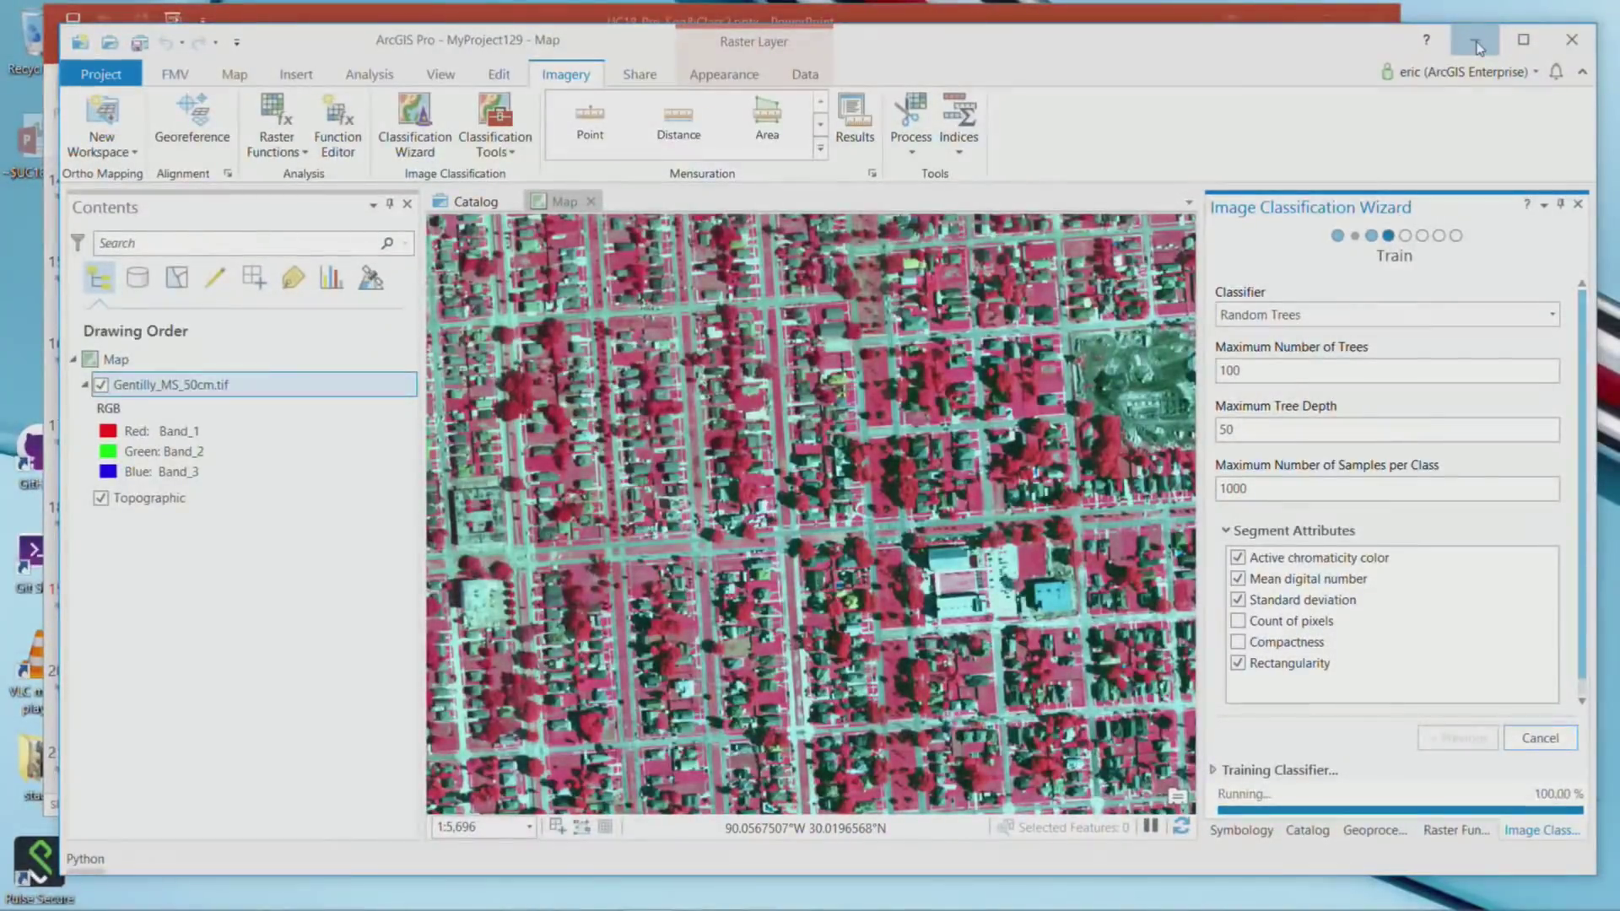
# Switch from the MyProject129 window to the read-only MyProject131 window with the Training Samples Manager.
pyautogui.click(1479, 48)
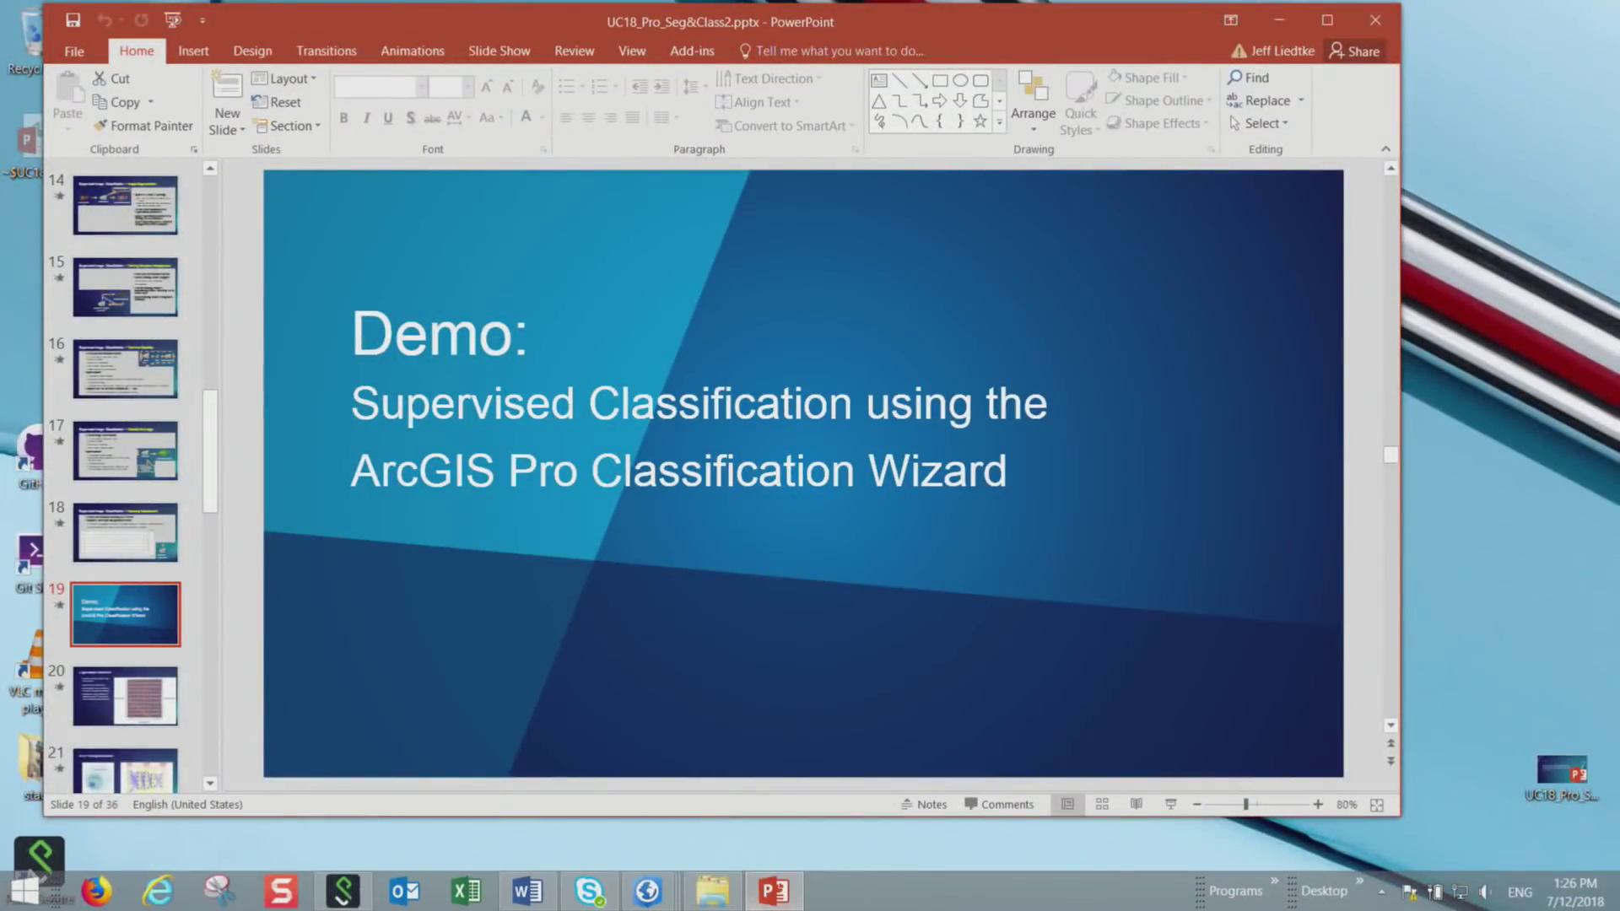
pyautogui.moveTo(655, 896)
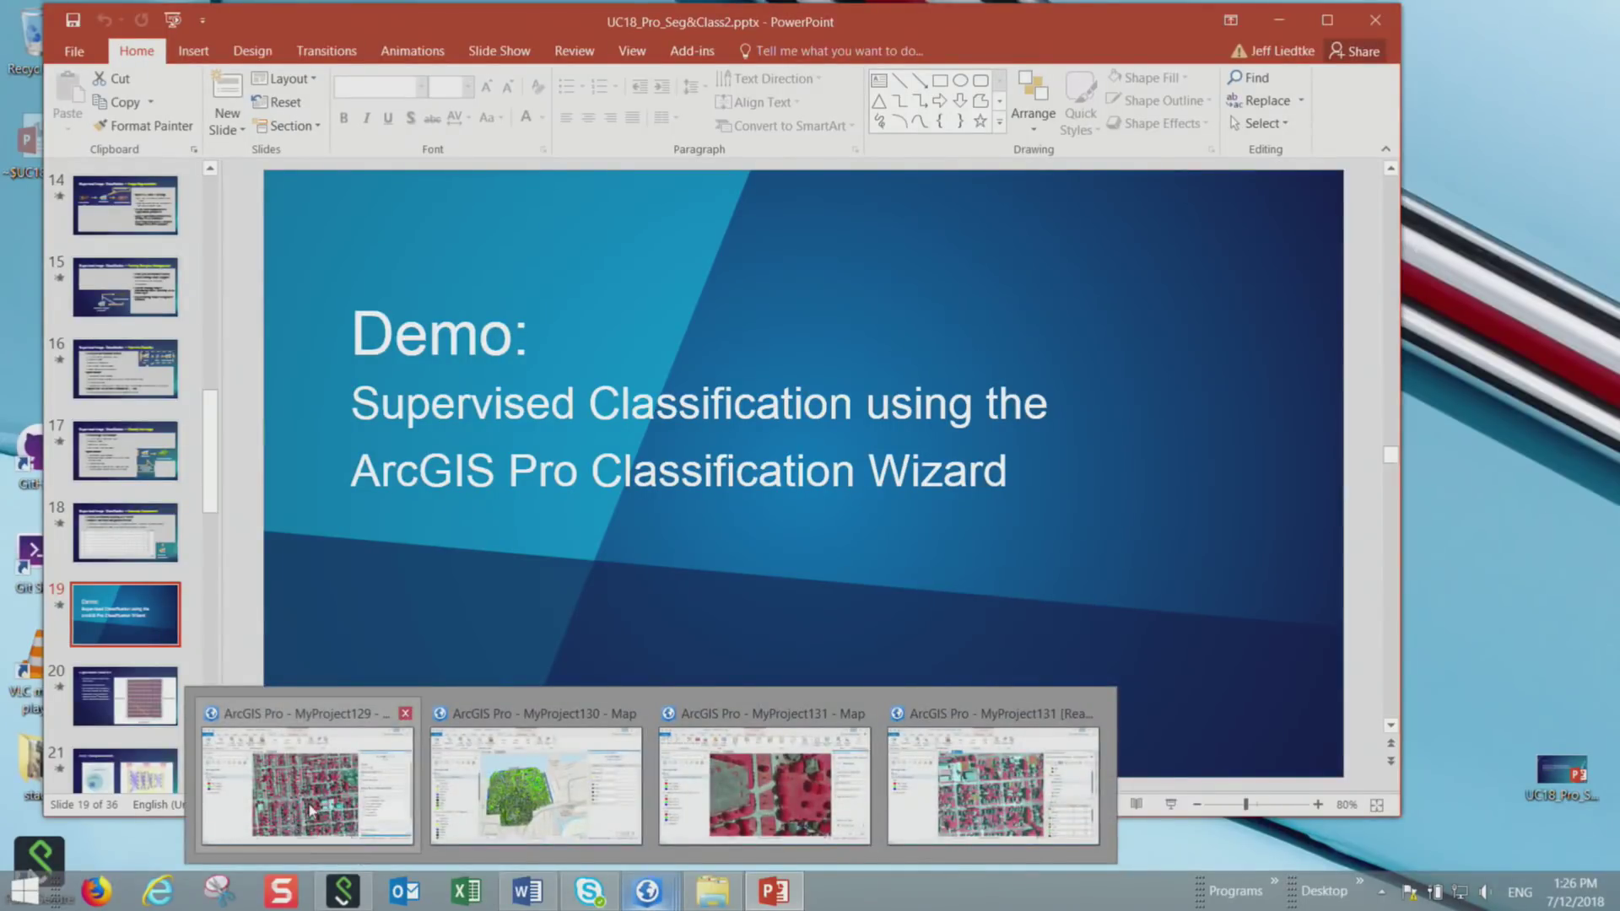
pyautogui.moveTo(312, 808)
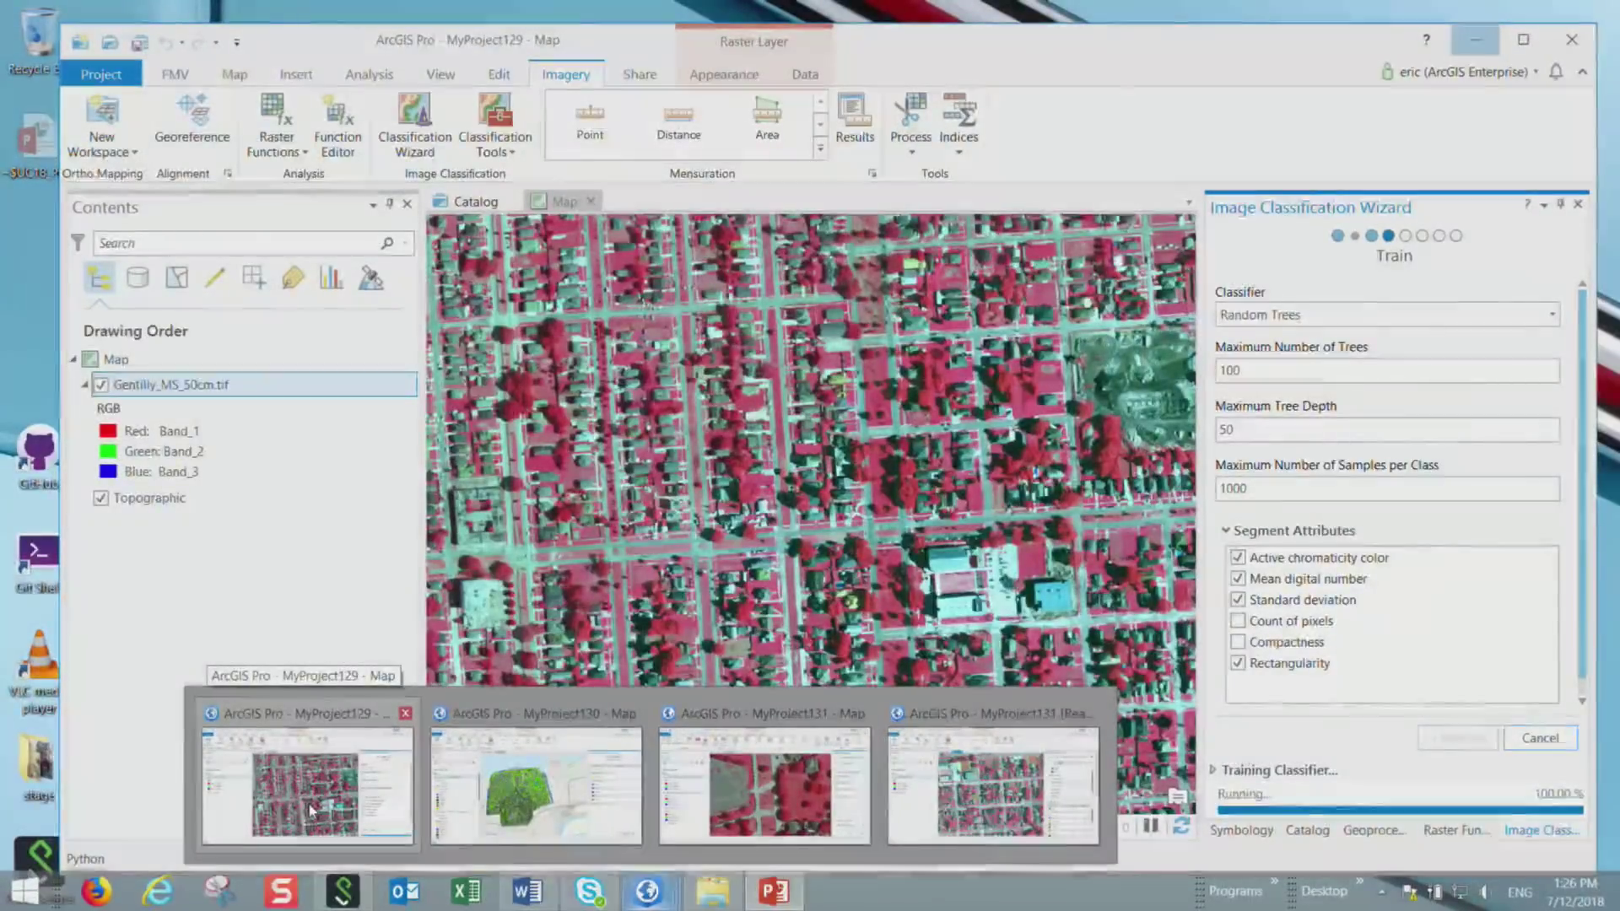
pyautogui.moveTo(603, 827)
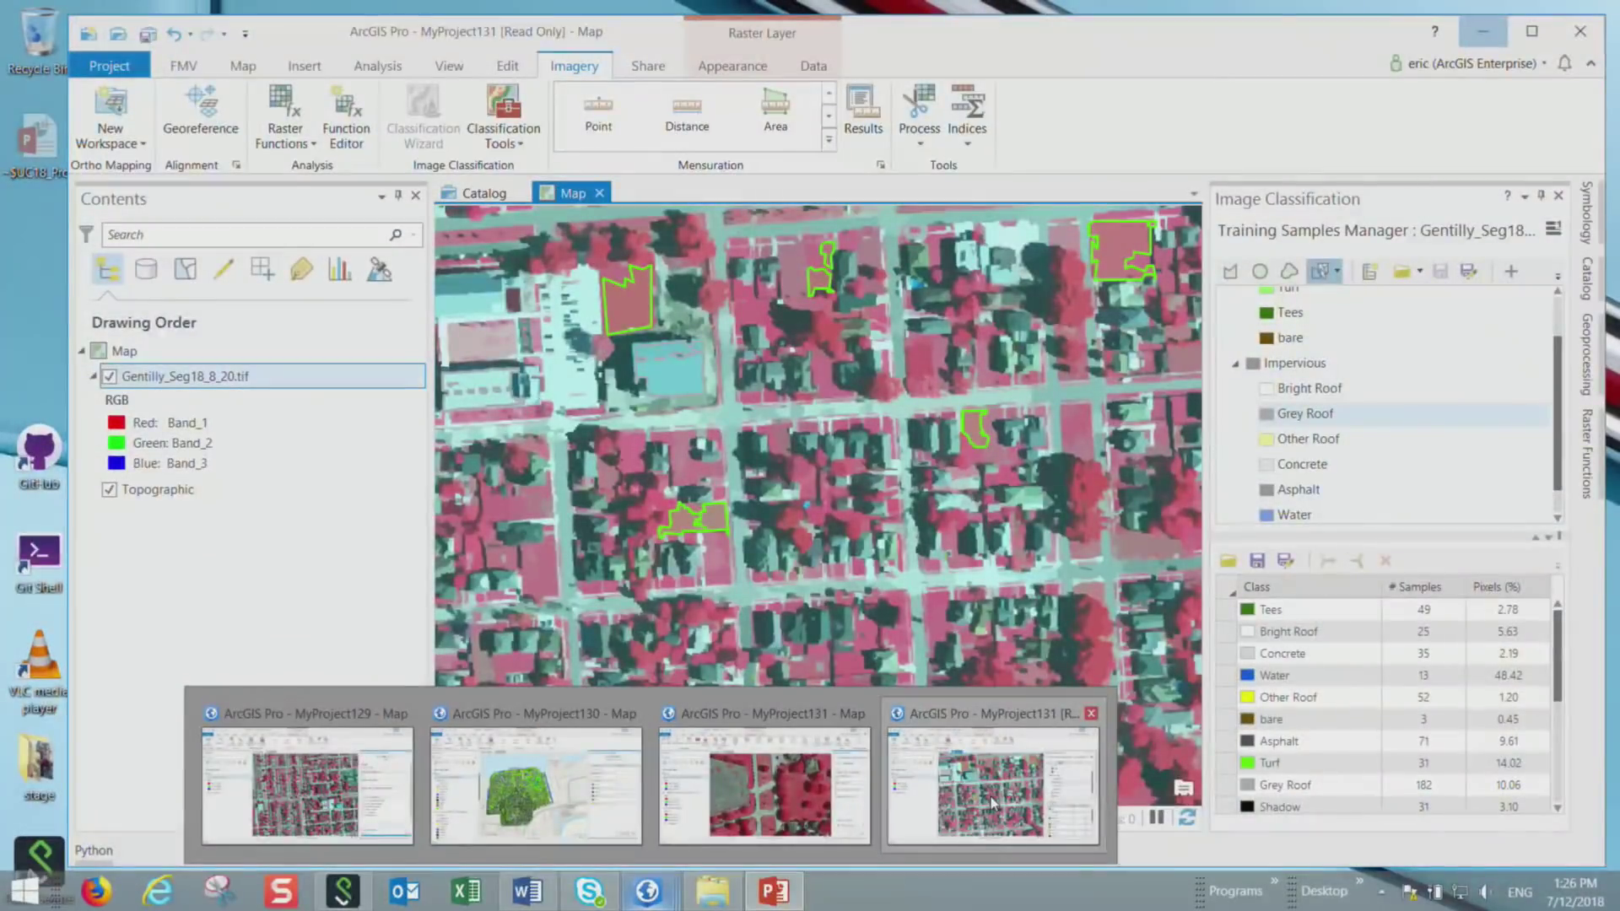
pyautogui.click(989, 795)
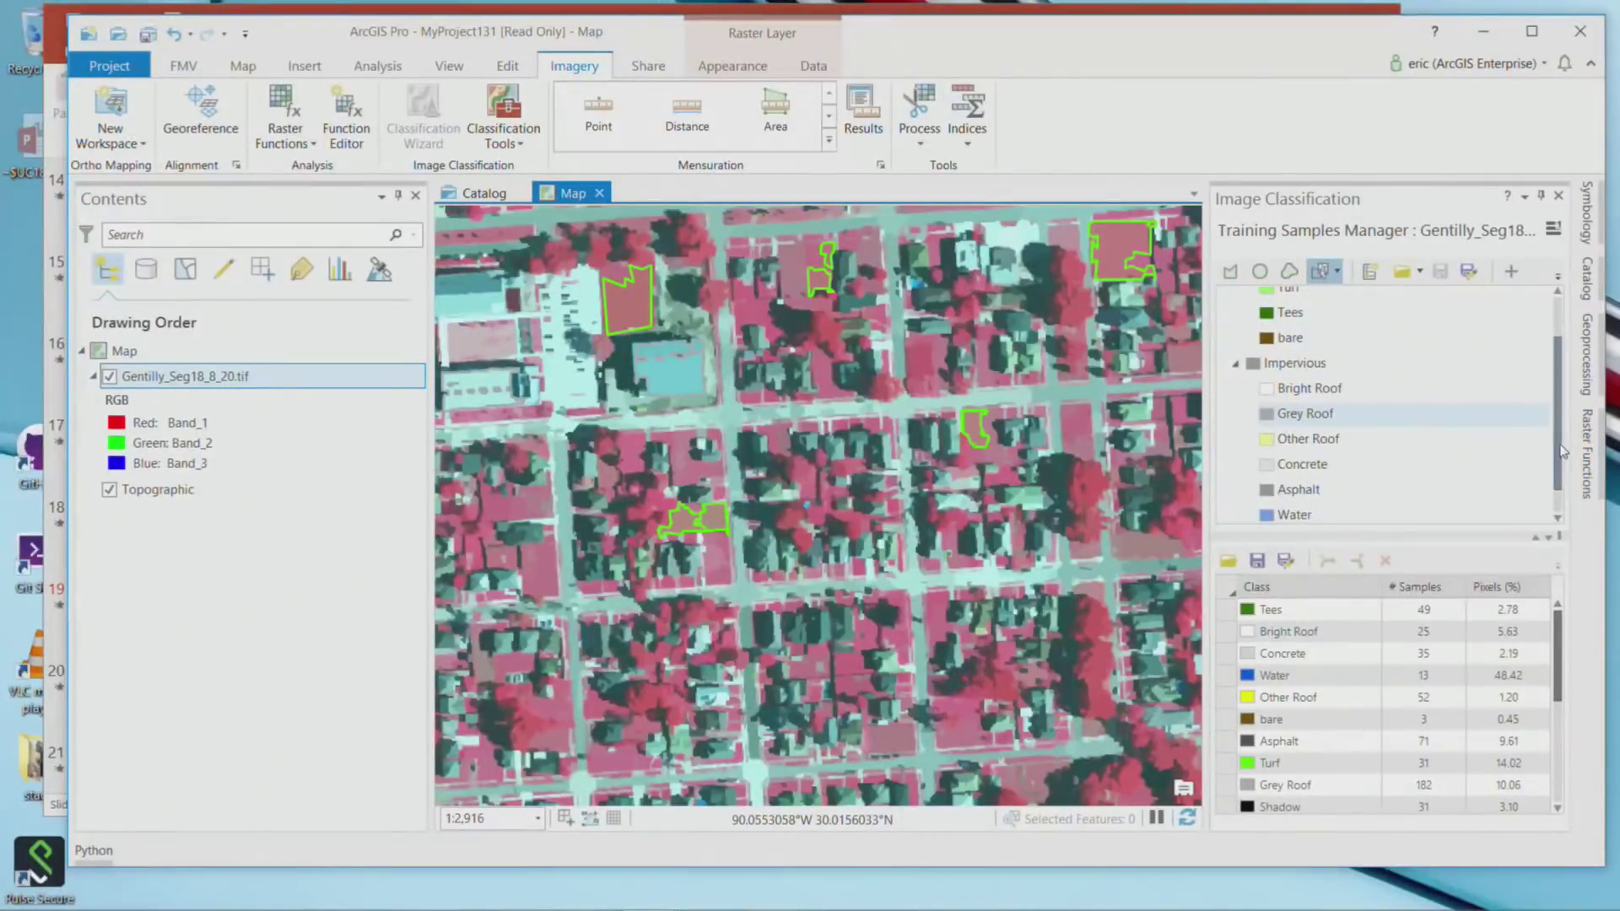
# Review the NLCD2011 schema description and the Turf and Tees classes under Pervious.
pyautogui.scroll(2, 1566, 447)
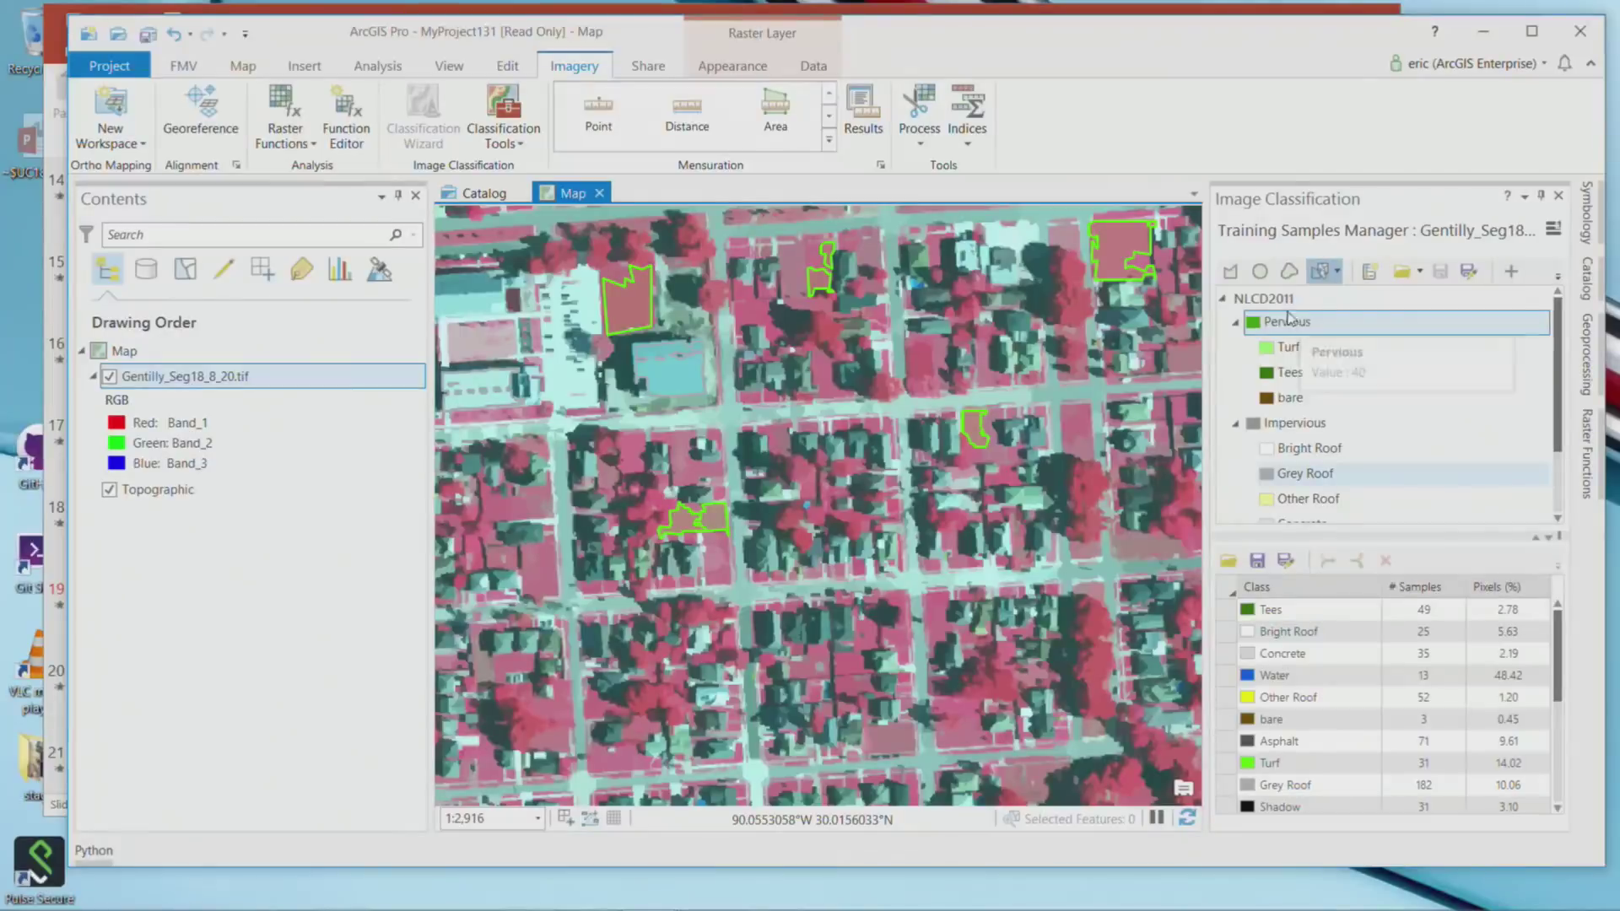
pyautogui.click(1276, 301)
pyautogui.moveTo(1280, 300)
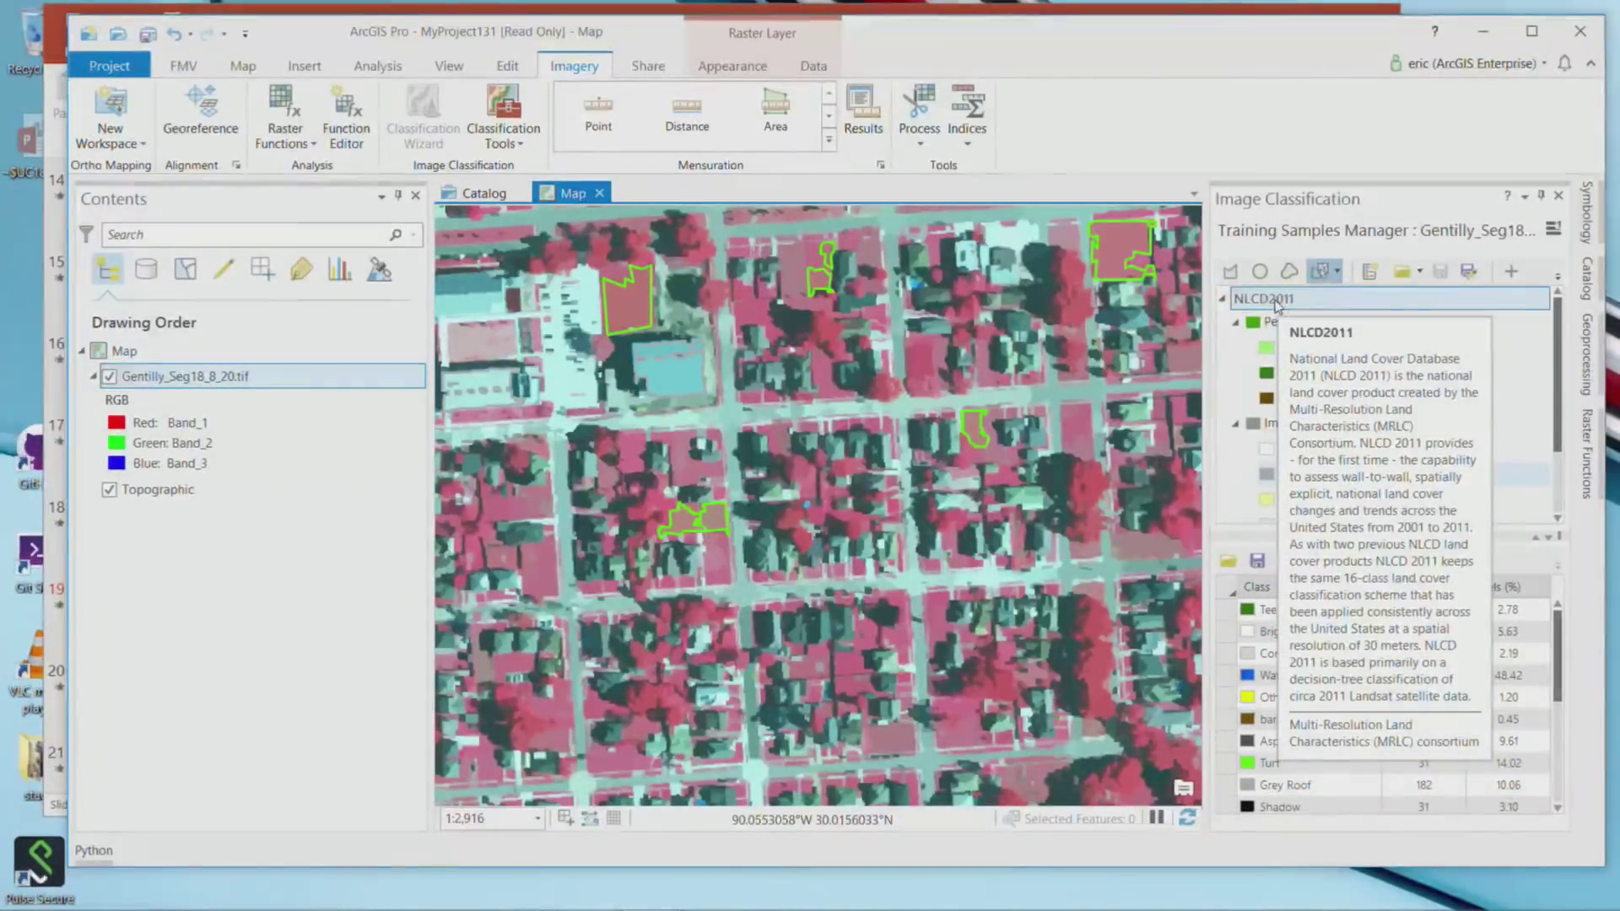
pyautogui.click(1272, 325)
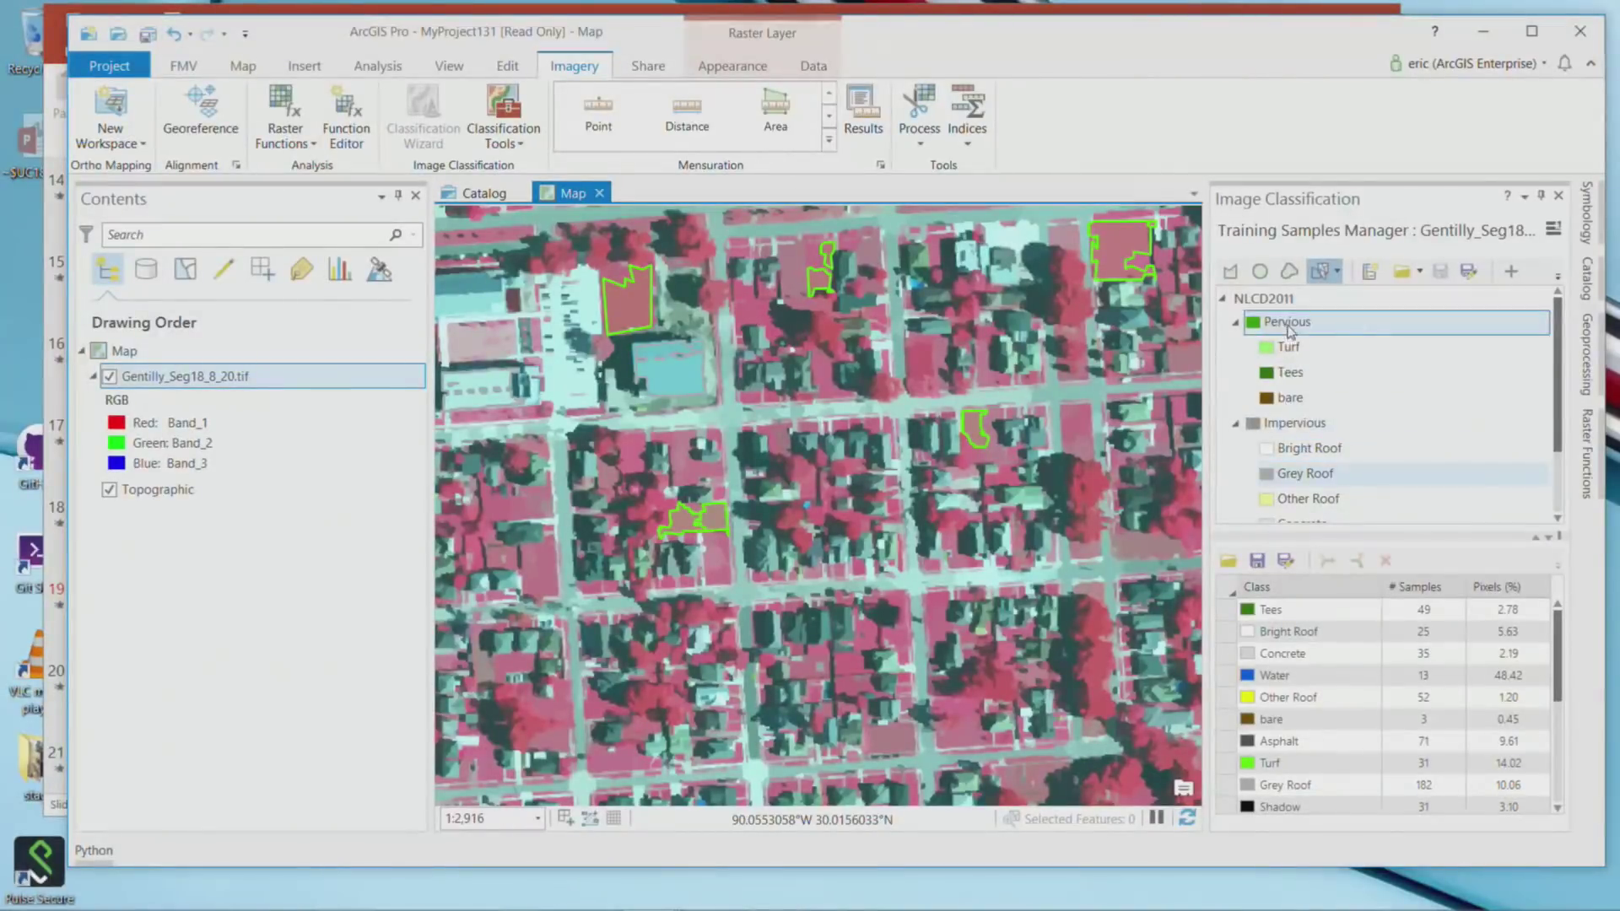
pyautogui.click(1284, 351)
pyautogui.click(1289, 374)
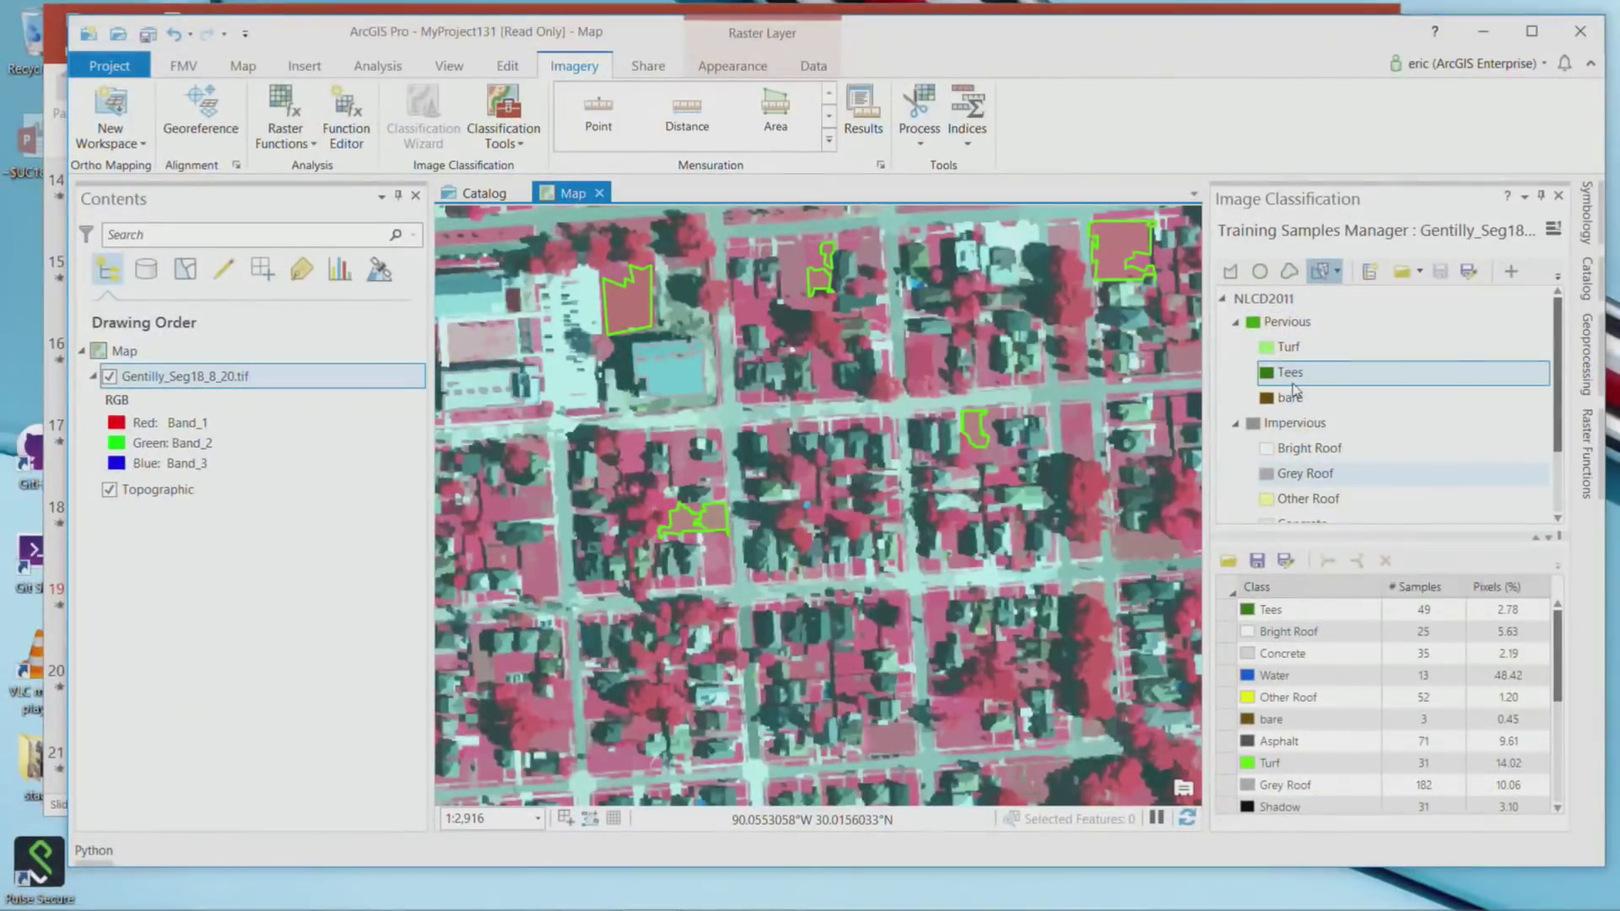
# Add a class named almond trees under Pervious, with value 81 and a yellow color.
pyautogui.click(1287, 324)
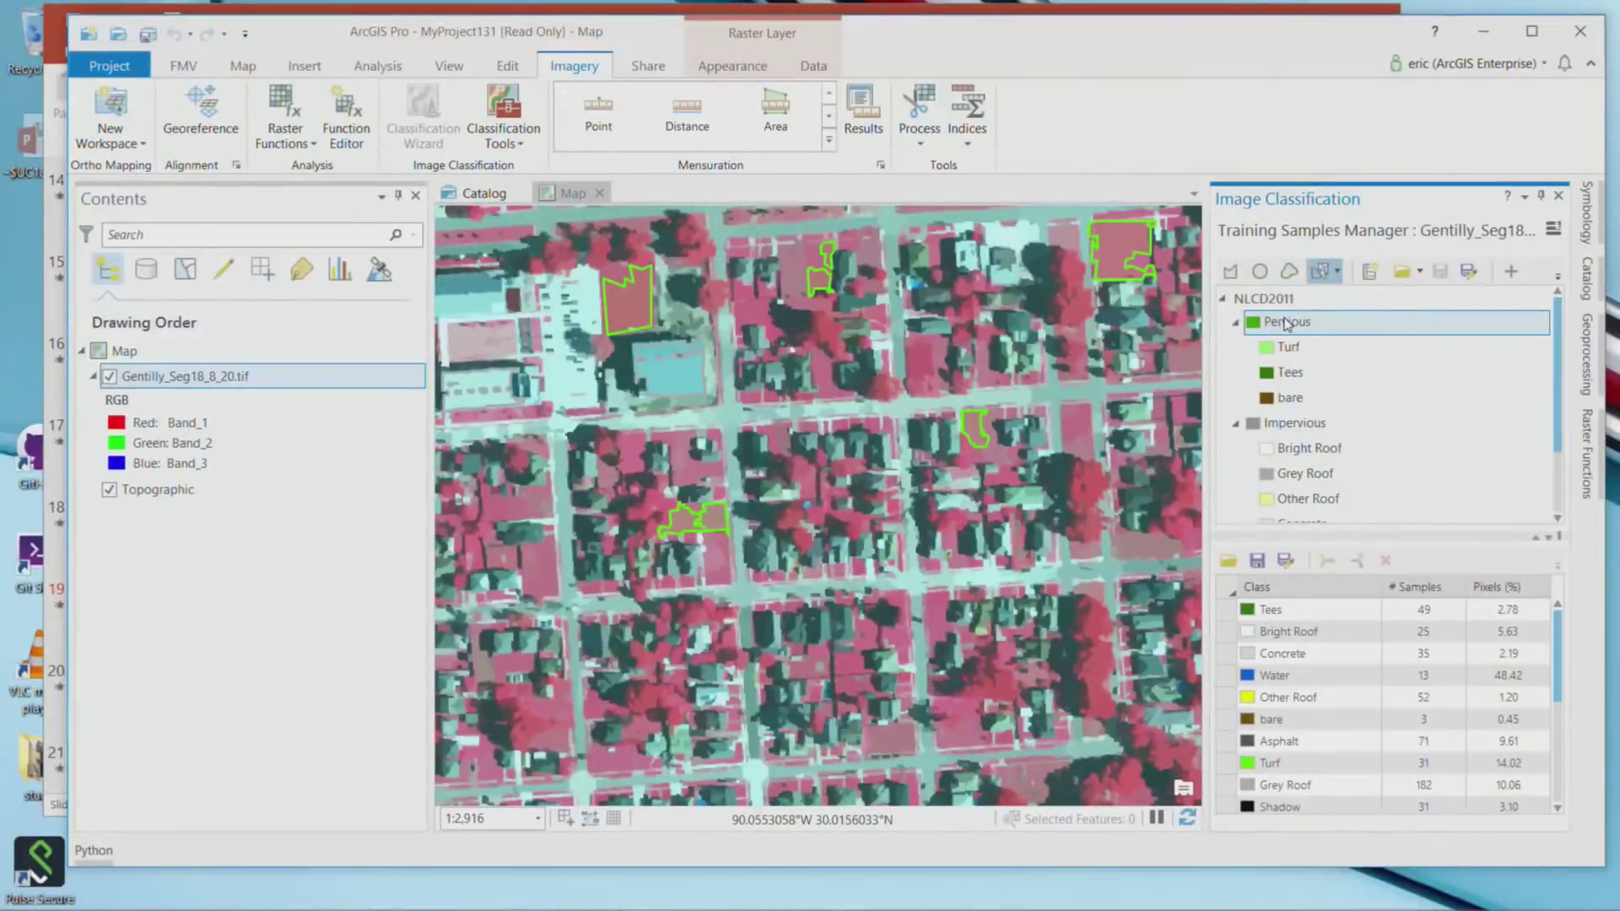
pyautogui.rightClick(1299, 323)
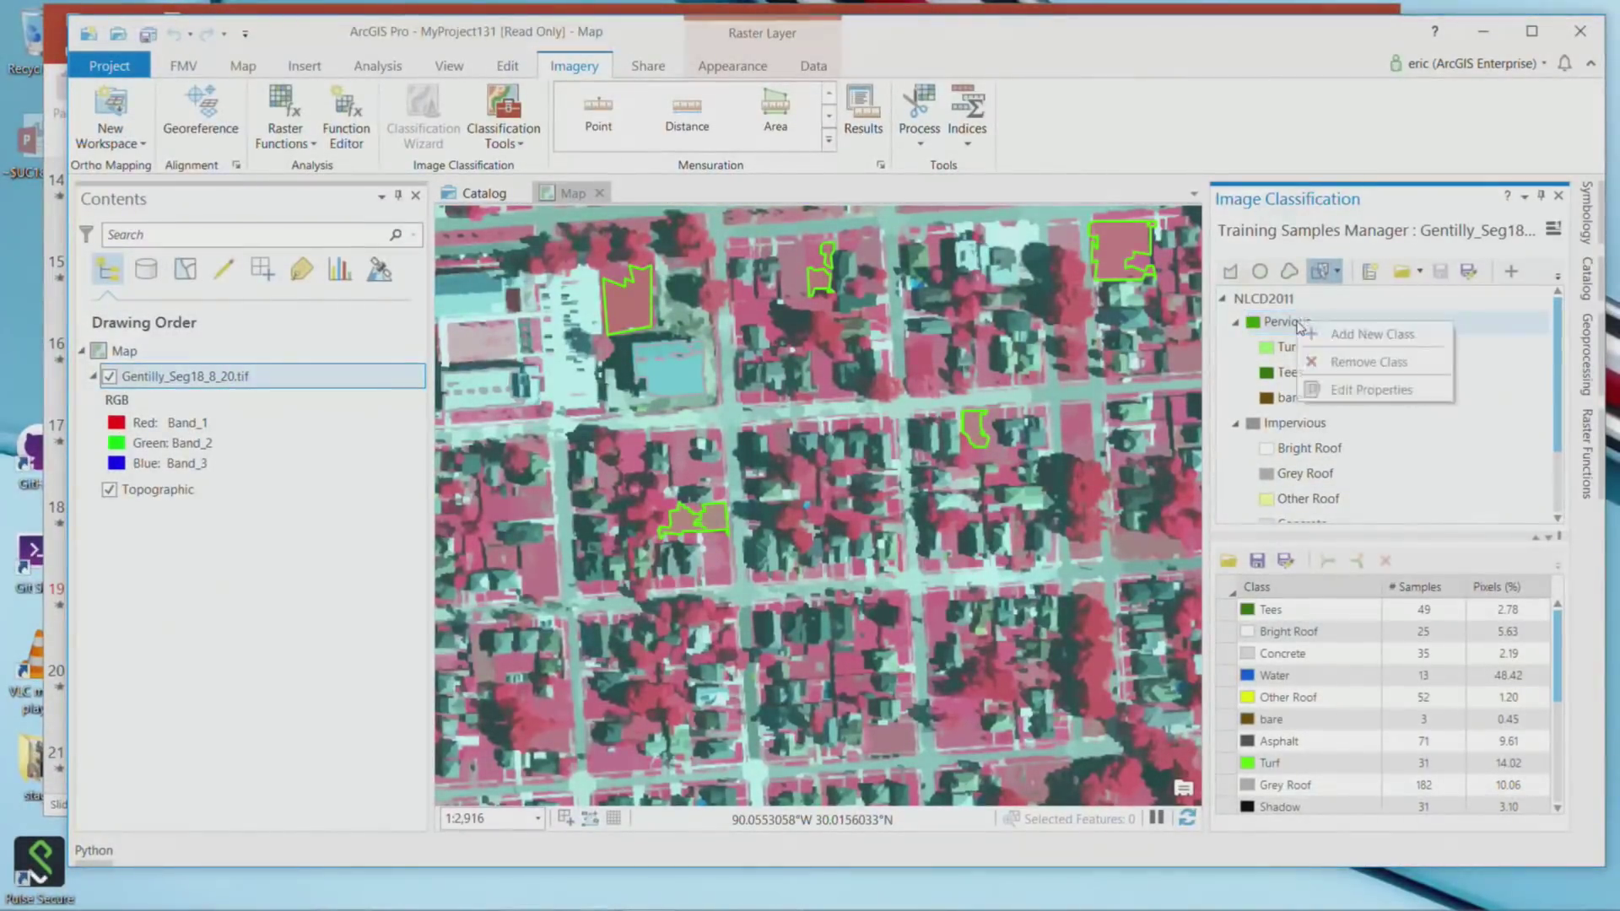
pyautogui.click(1380, 334)
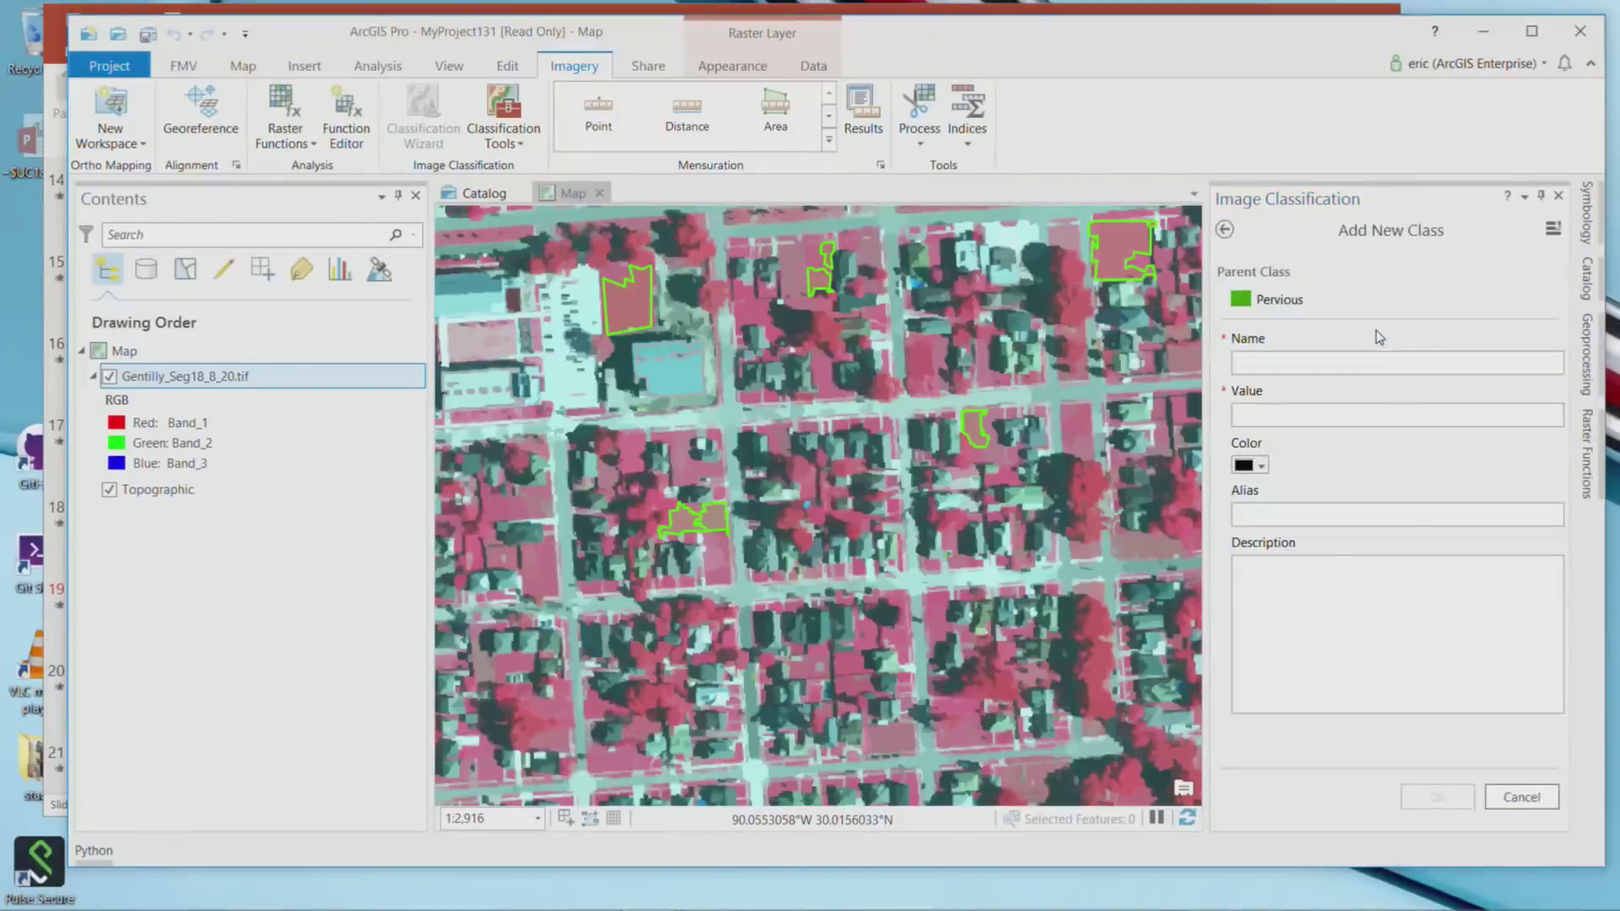
pyautogui.click(1287, 361)
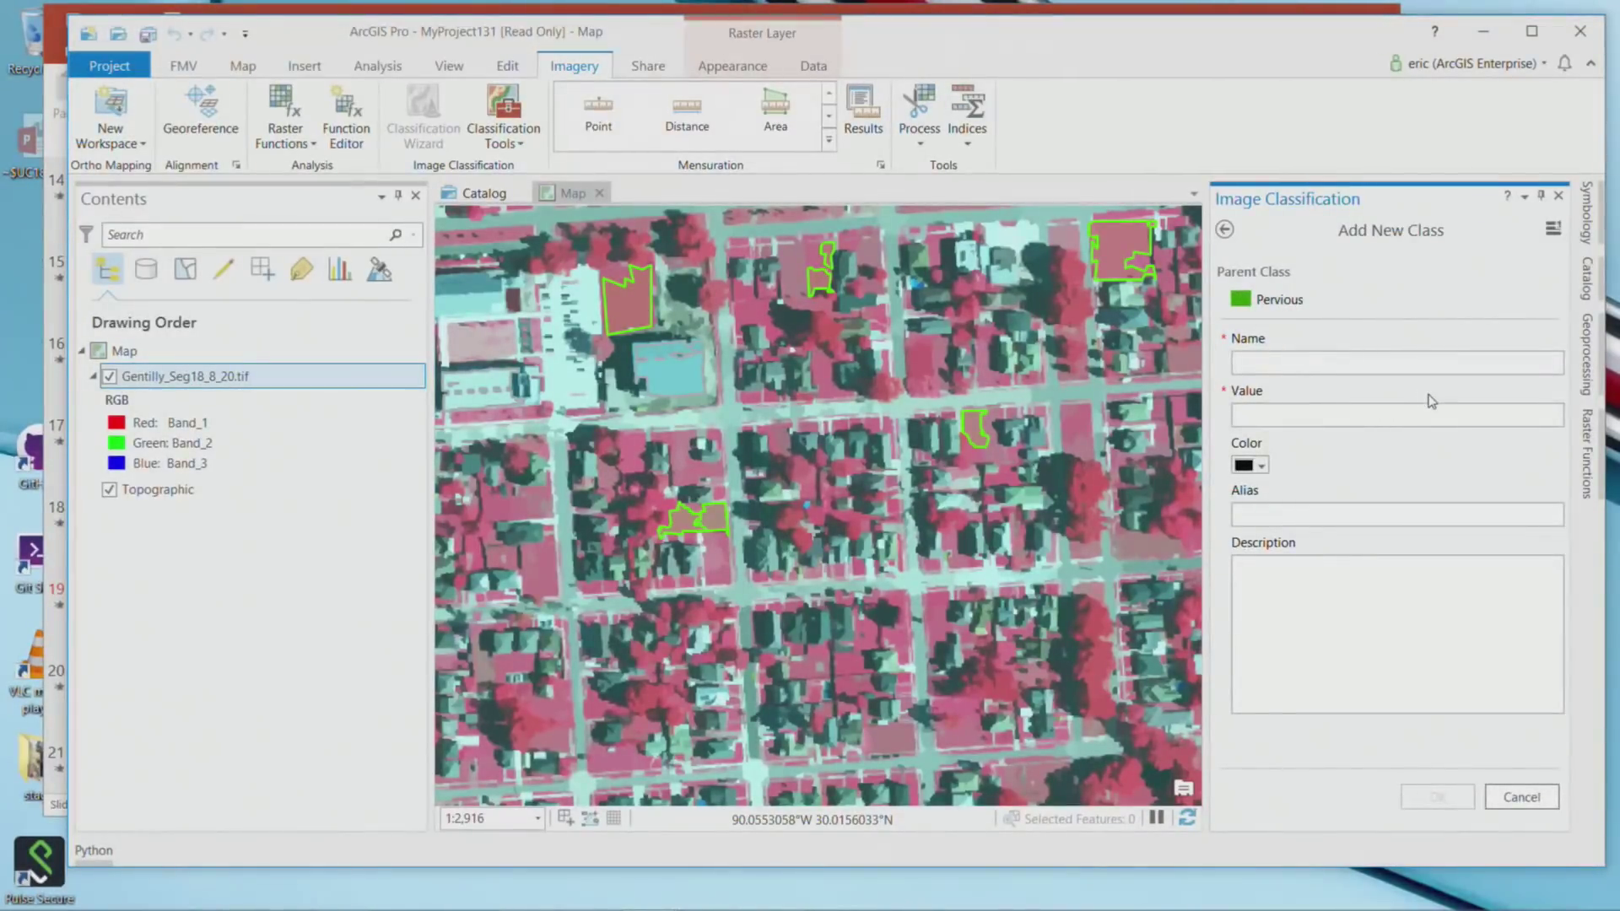
pyautogui.write('almond trees')
pyautogui.click(1311, 410)
pyautogui.write('81')
pyautogui.click(1264, 467)
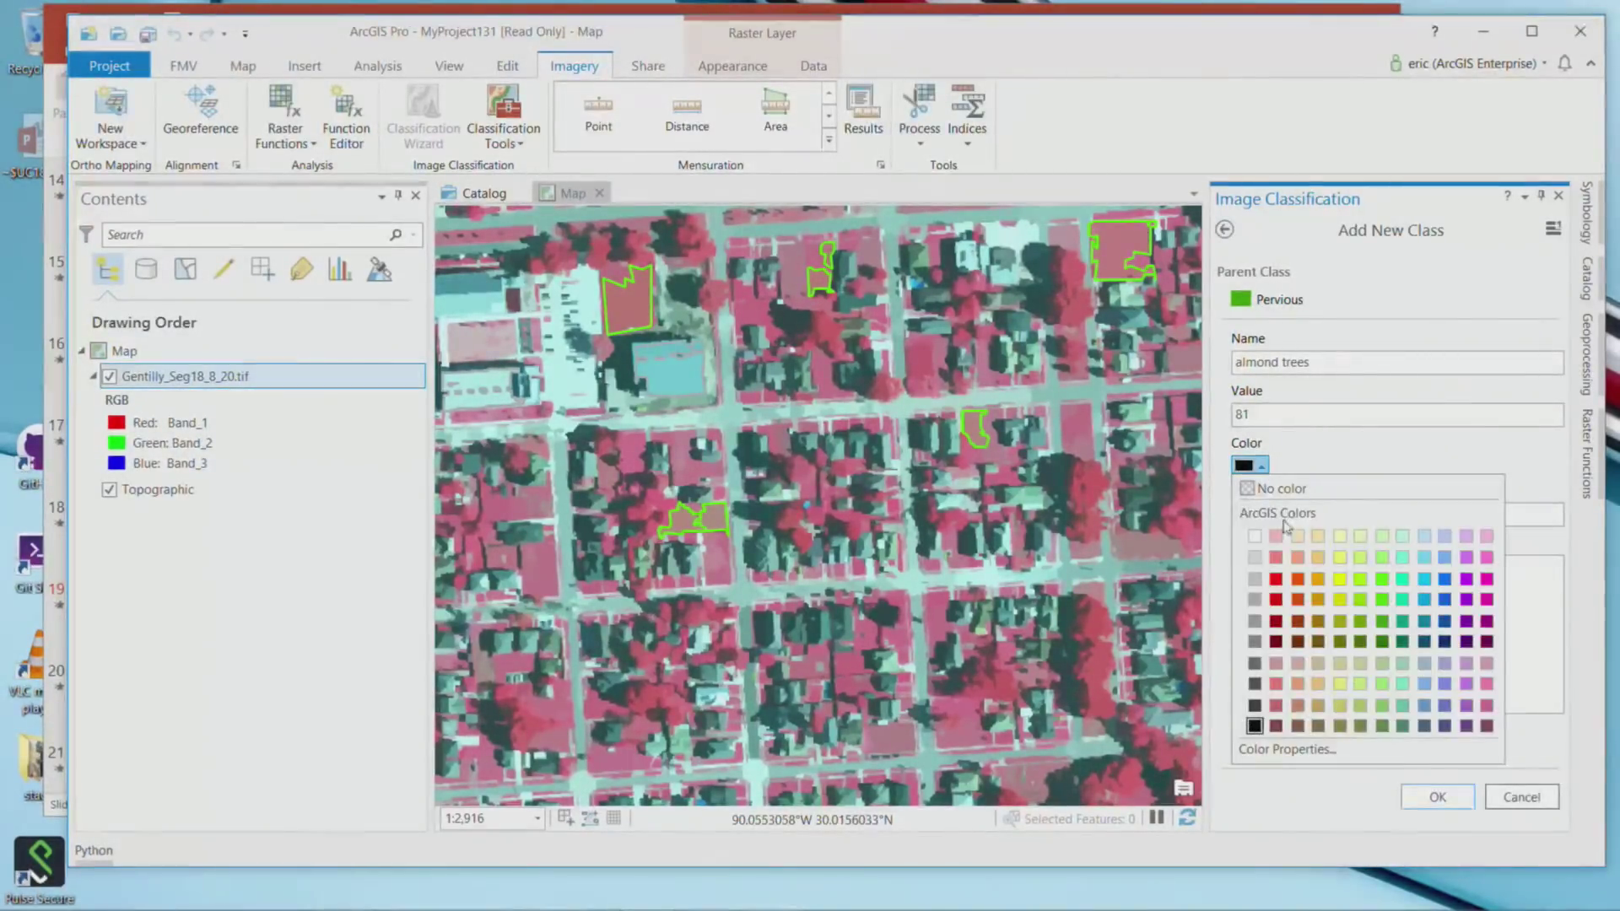
pyautogui.click(1342, 582)
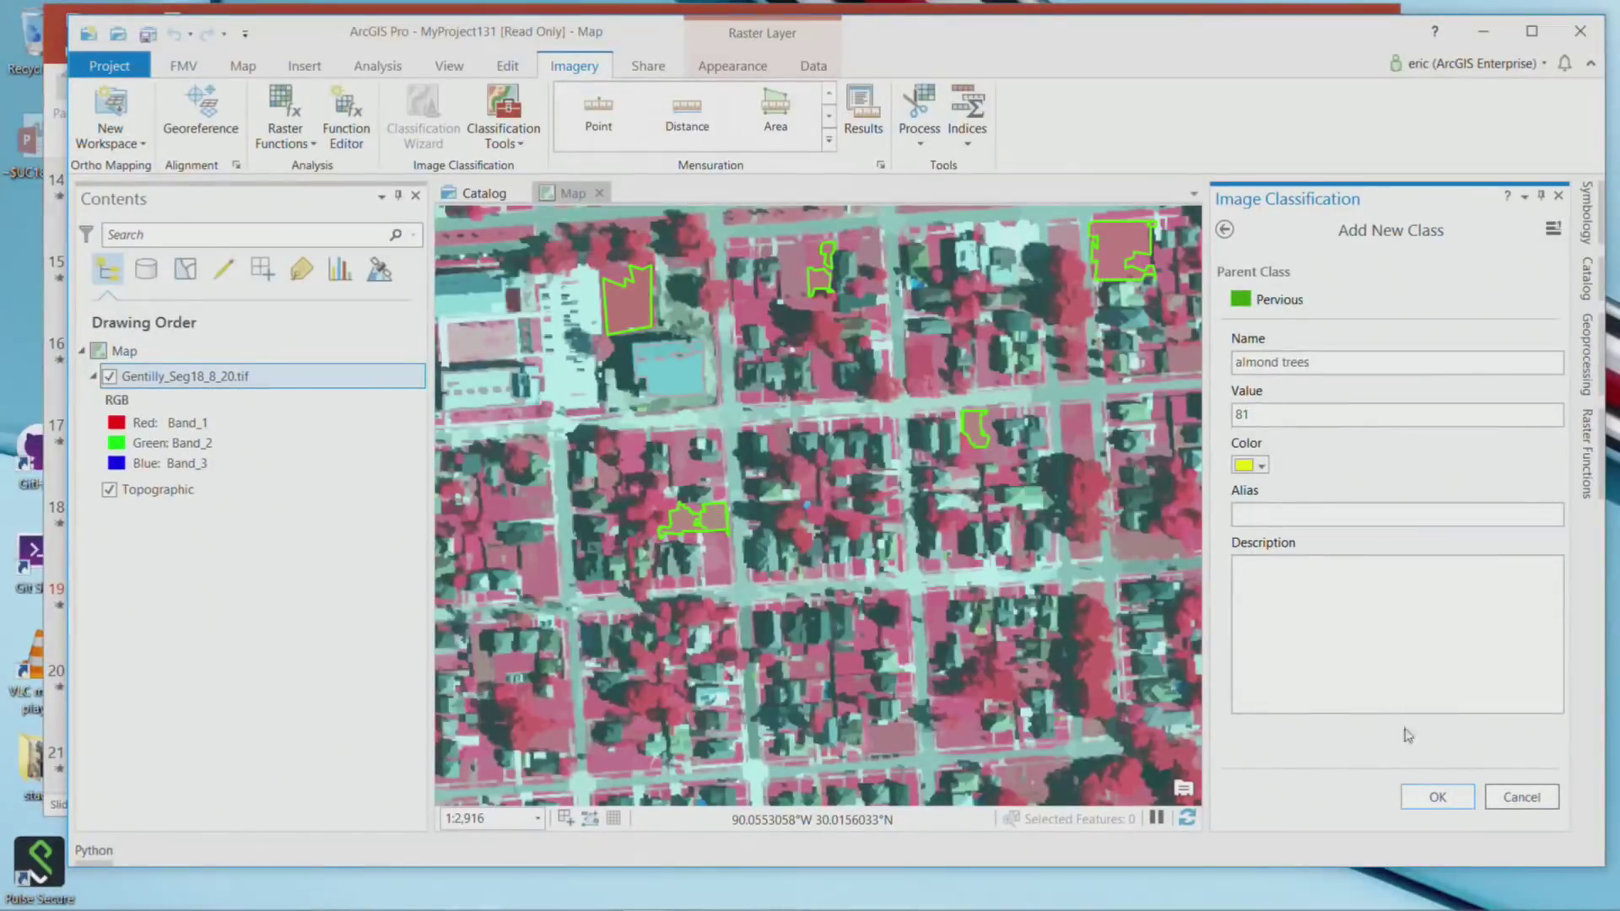
pyautogui.click(1462, 798)
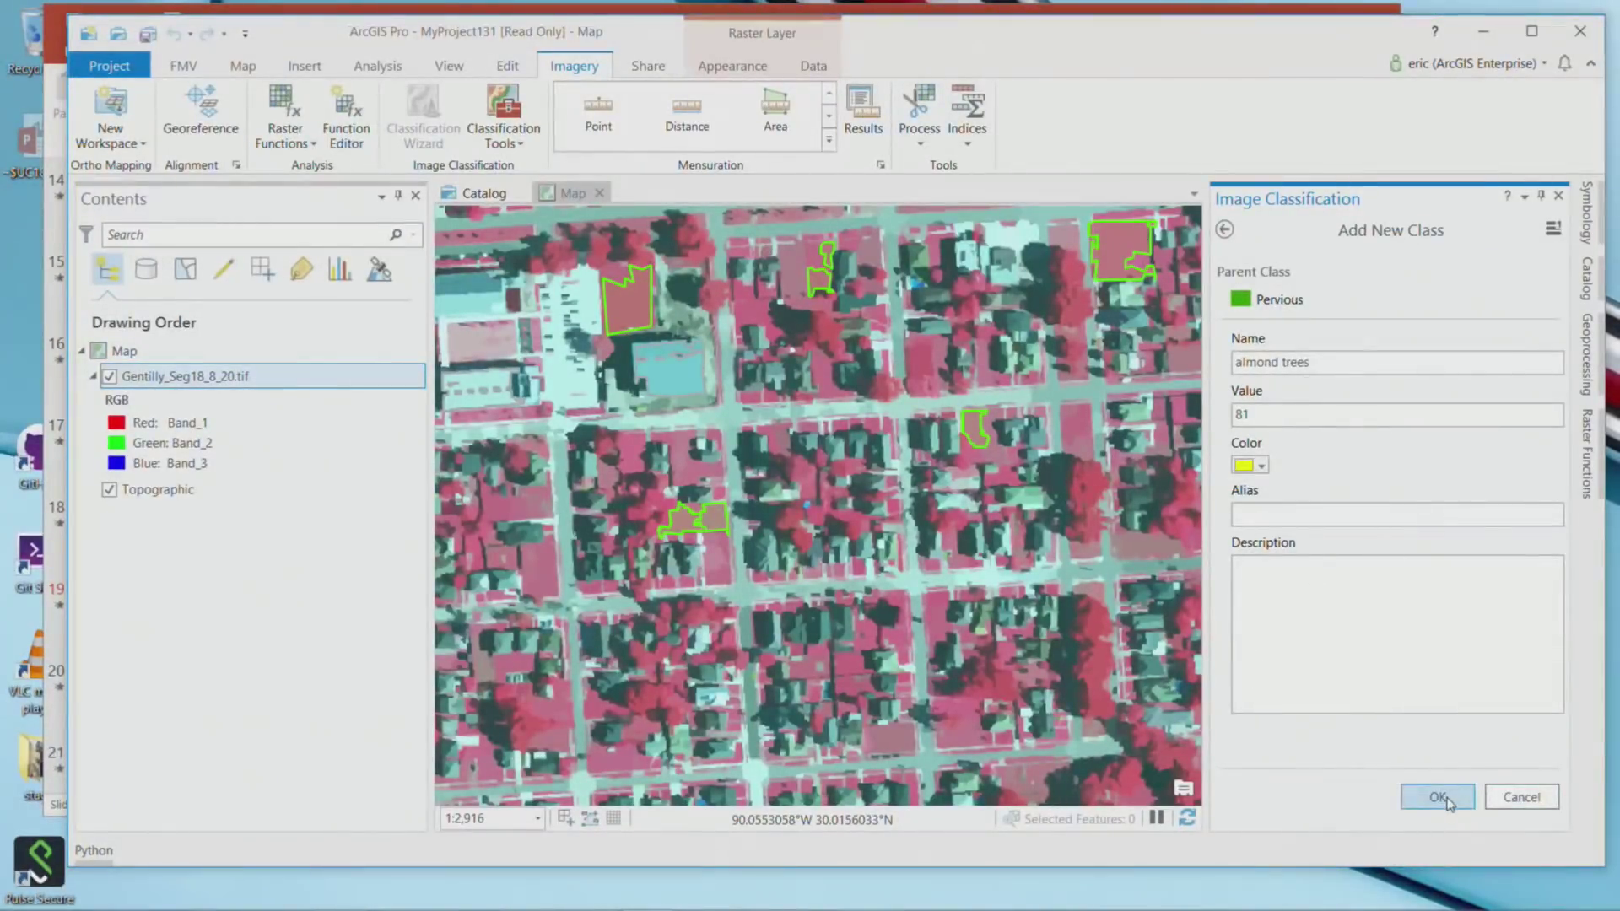
# Add a top-level class named shadows with value 2 to the NLCD2011 schema and check the class list.
pyautogui.click(1290, 350)
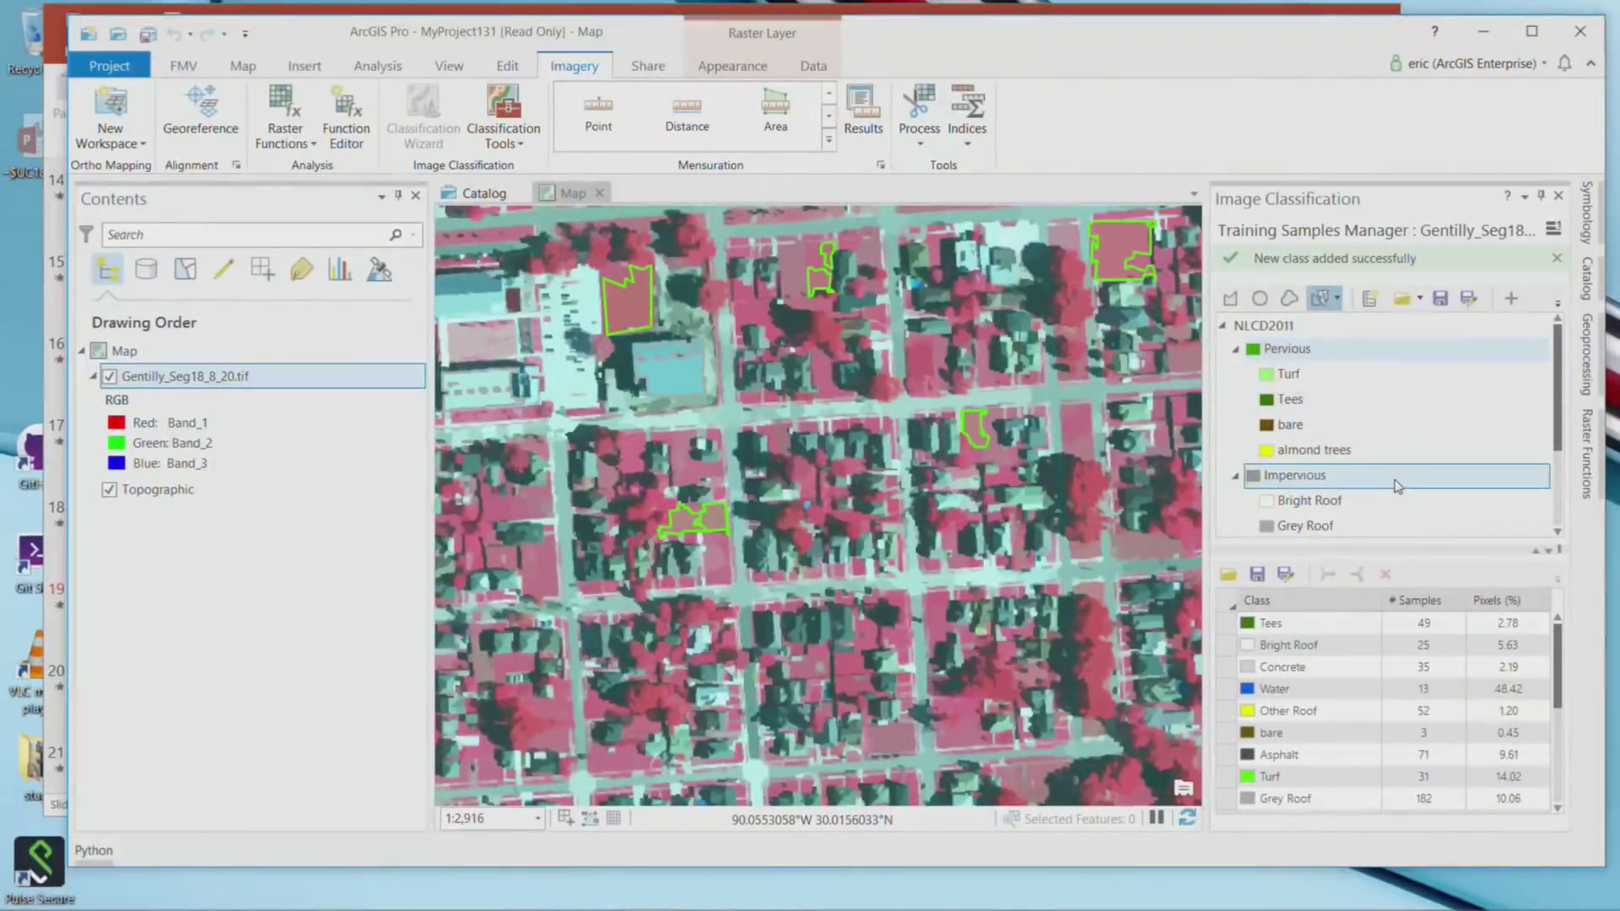
pyautogui.click(1276, 328)
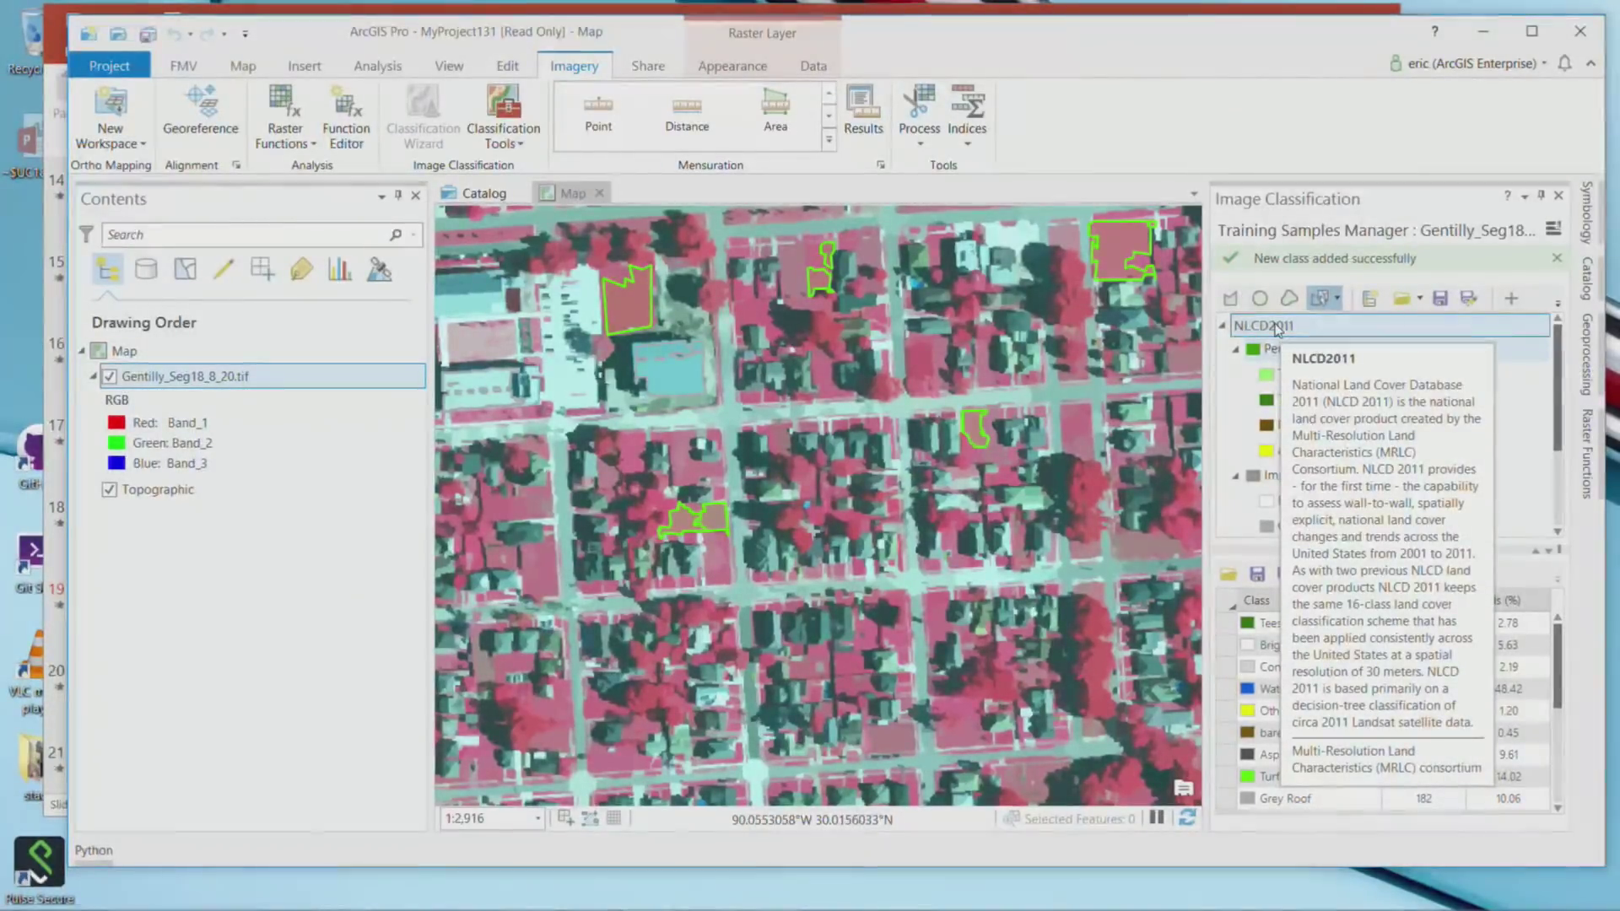
pyautogui.click(1278, 329)
pyautogui.rightClick(1278, 330)
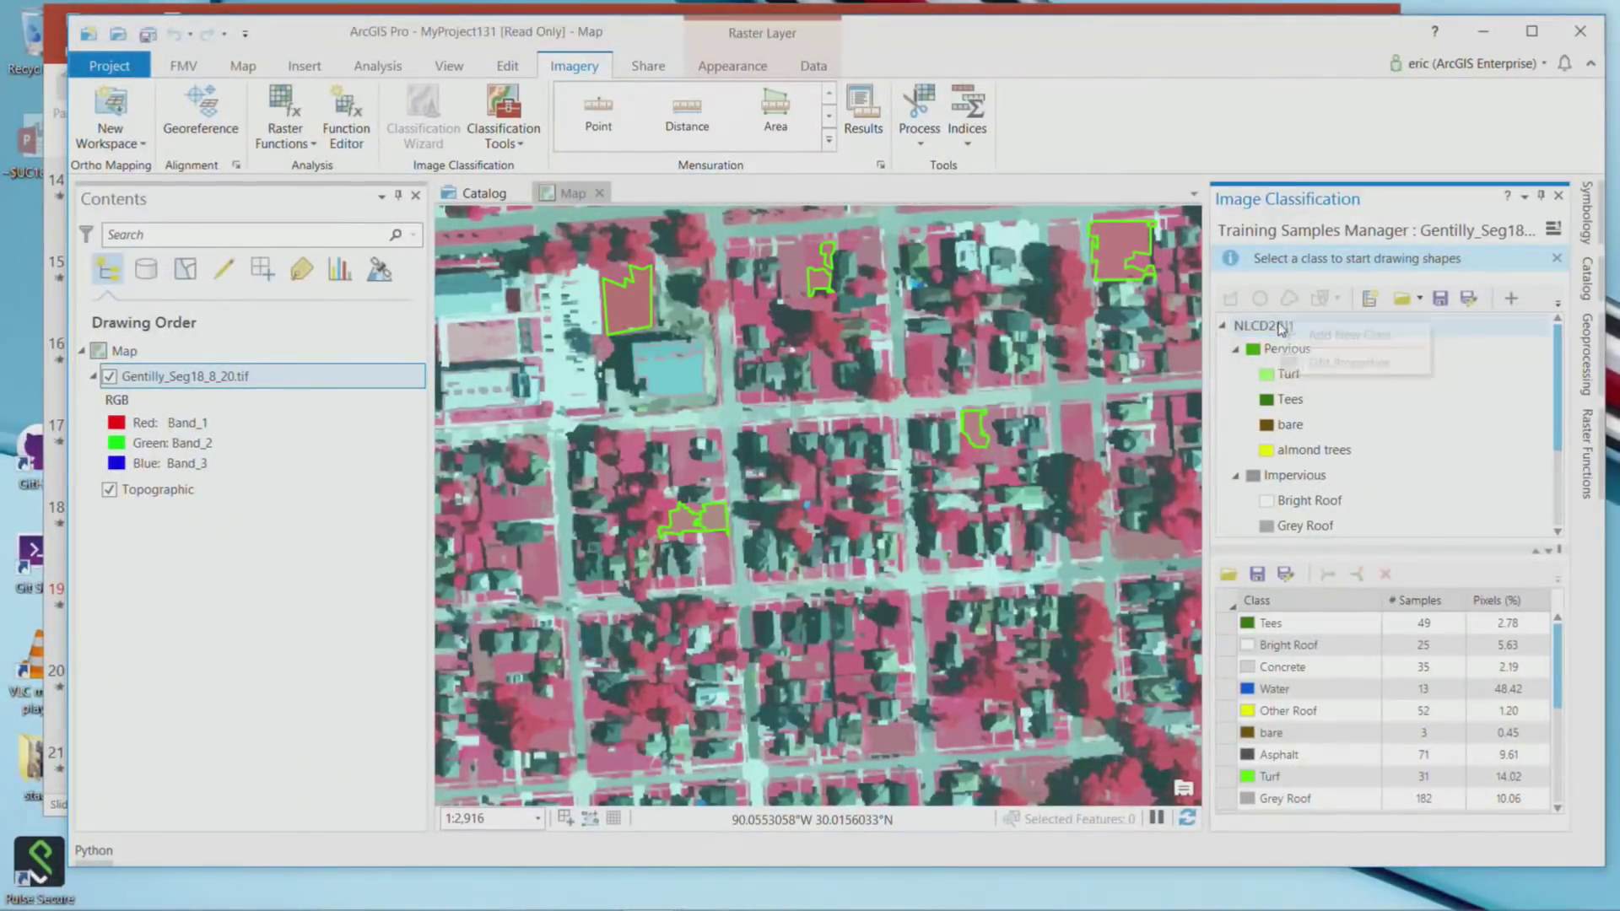
pyautogui.click(1333, 336)
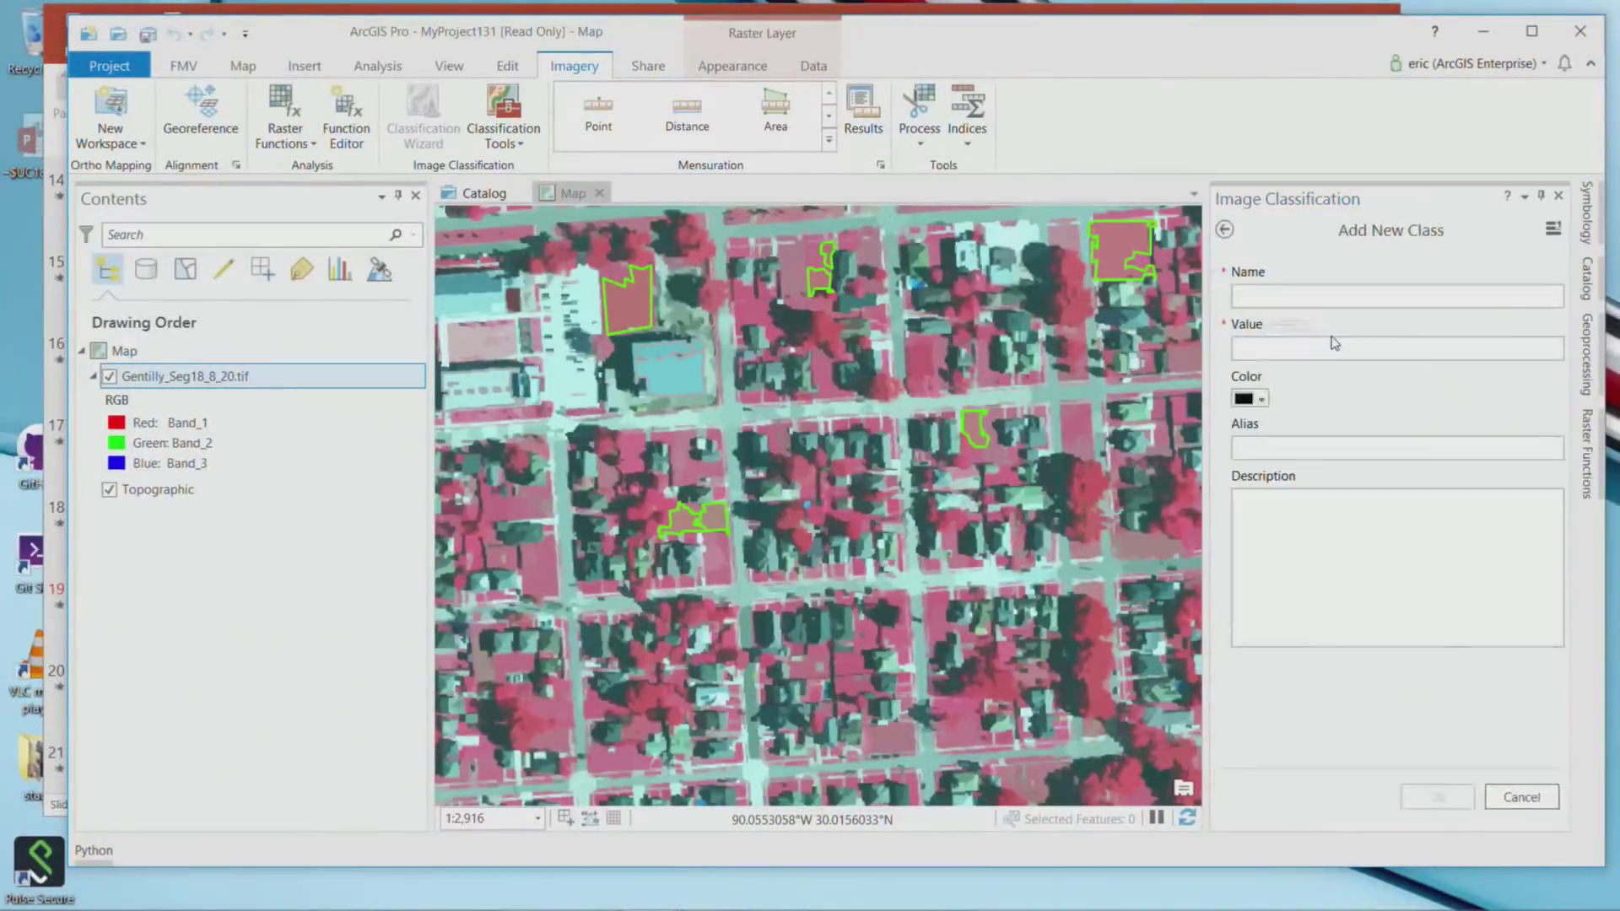
pyautogui.click(1312, 293)
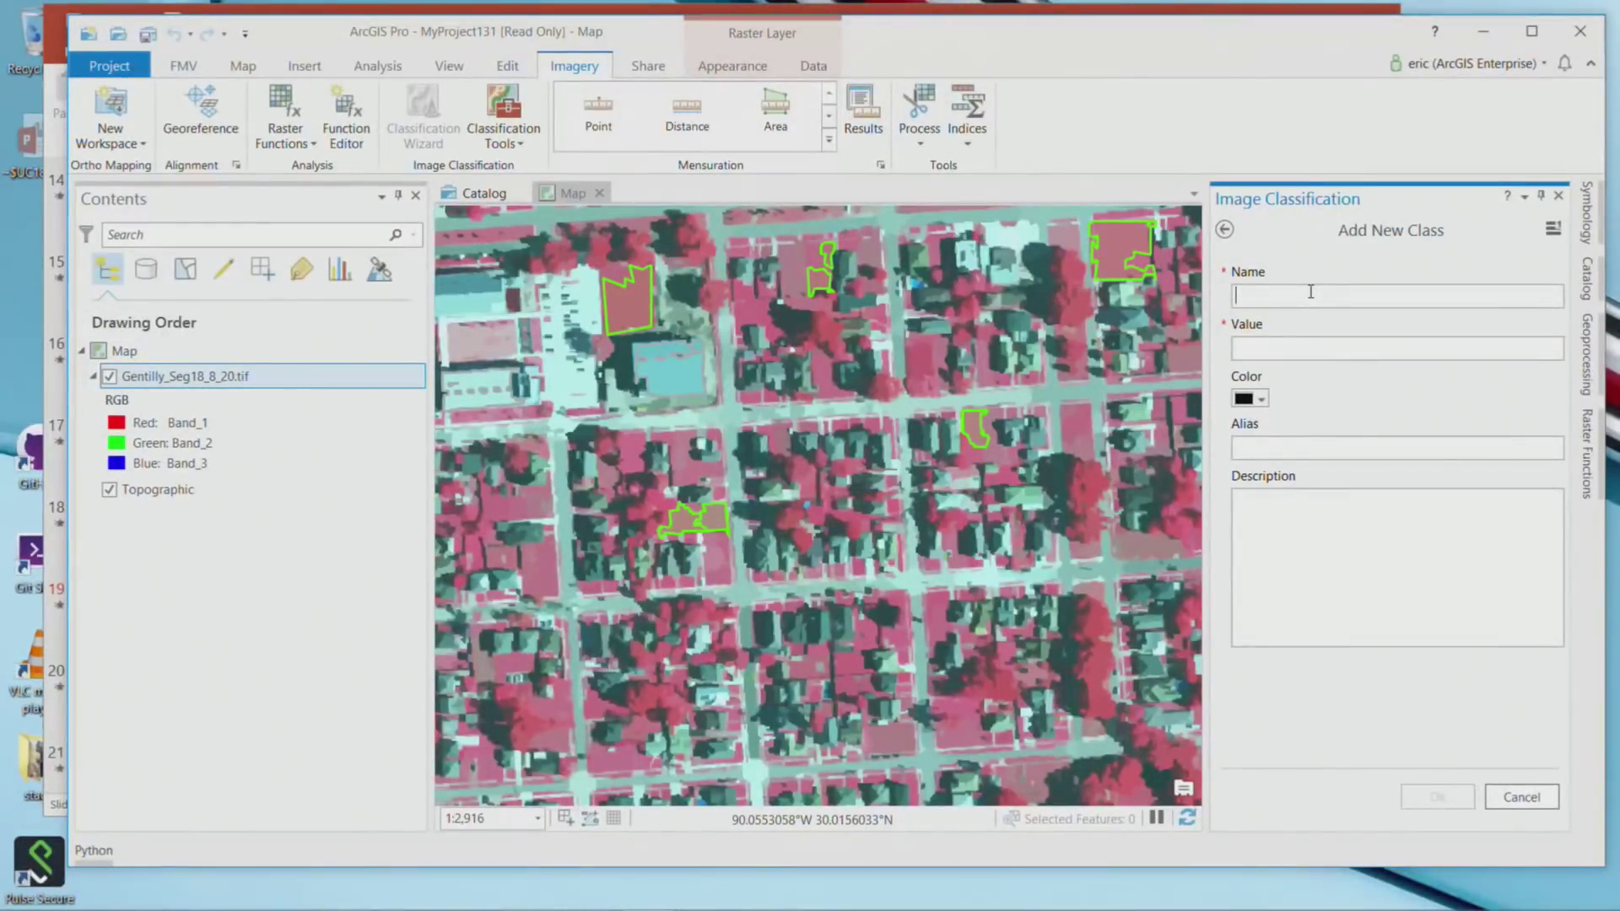
pyautogui.write('shadows')
pyautogui.click(1318, 353)
pyautogui.write('2')
pyautogui.click(1448, 804)
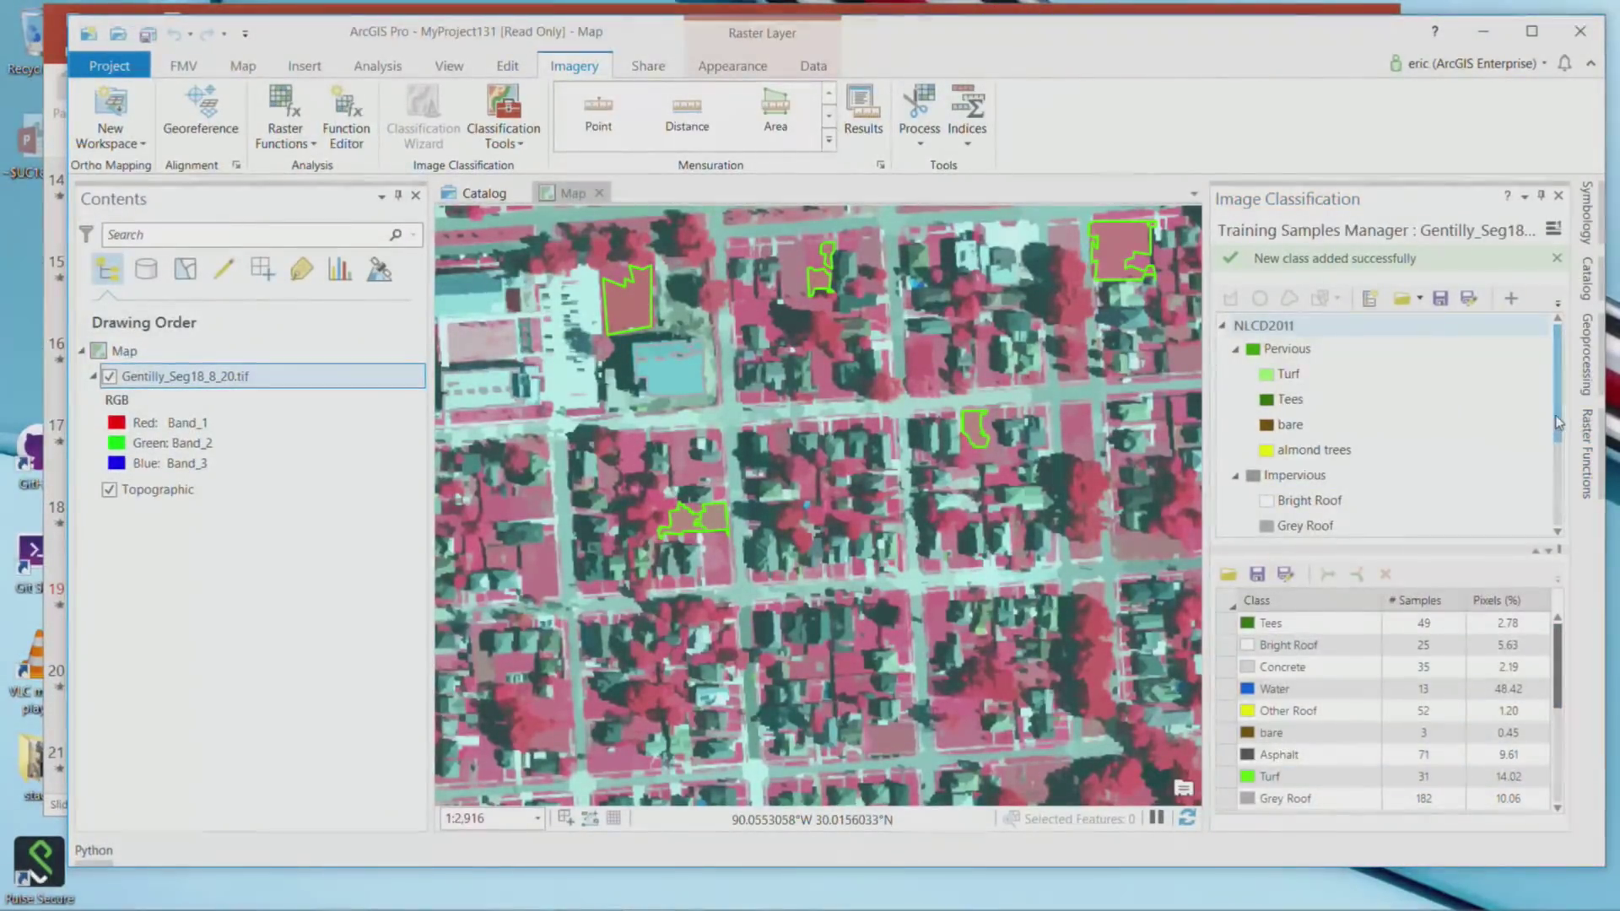
pyautogui.moveTo(1559, 413); pyautogui.dragTo(1554, 523)
pyautogui.scroll(3, 1392, 422)
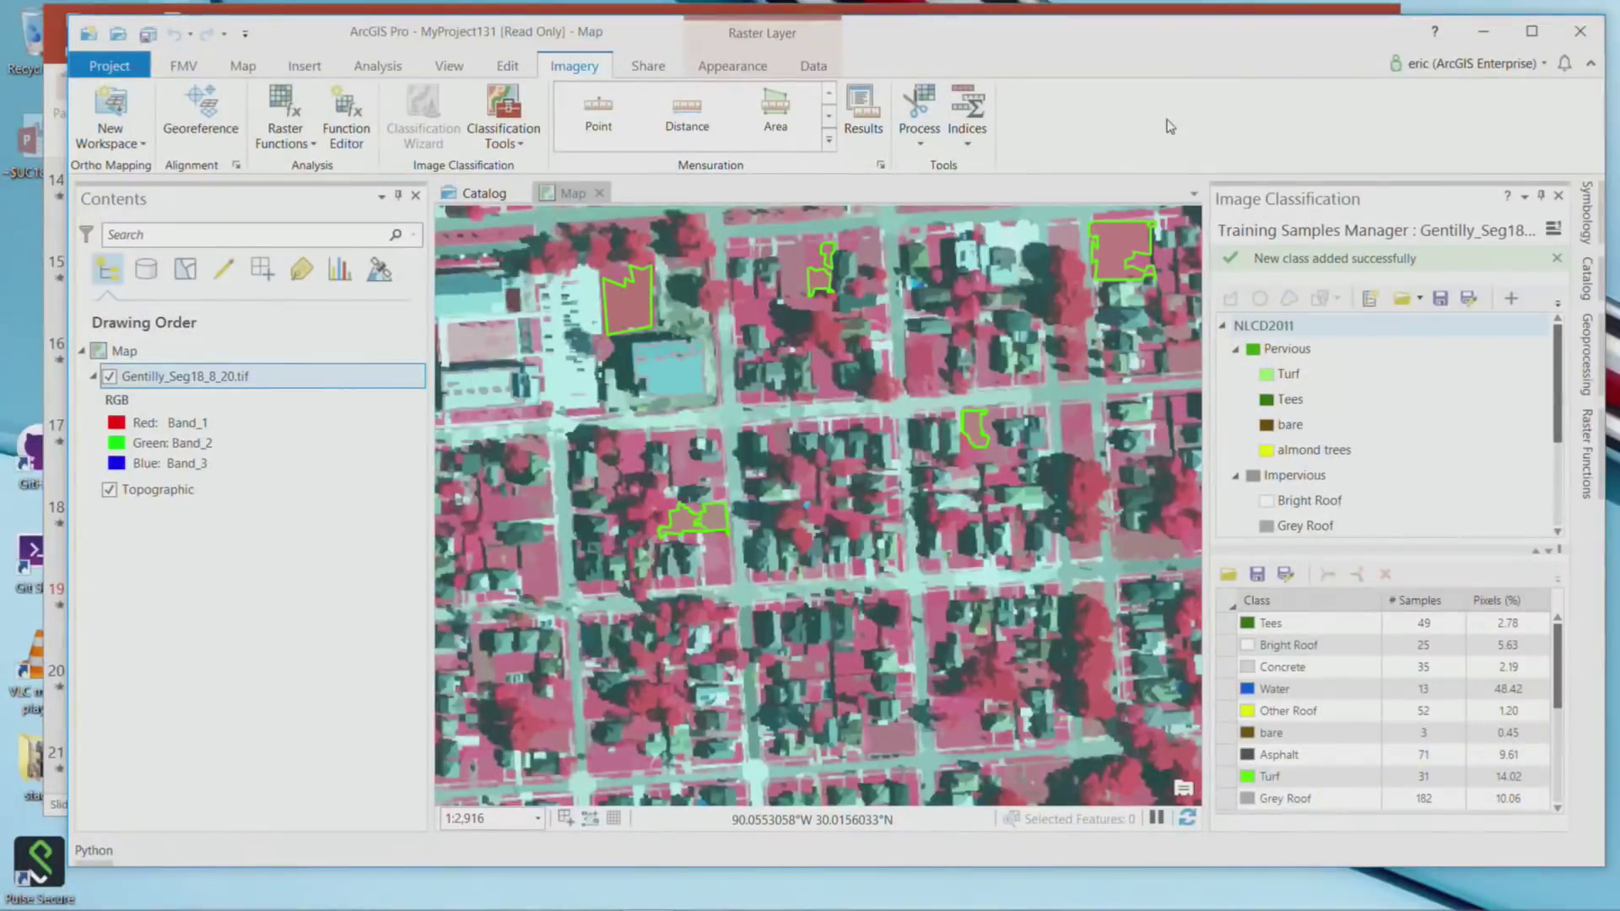
# Return to the MyProject129 window and advance from the classified training preview to the Classify stage.
pyautogui.click(1484, 38)
pyautogui.moveTo(899, 901)
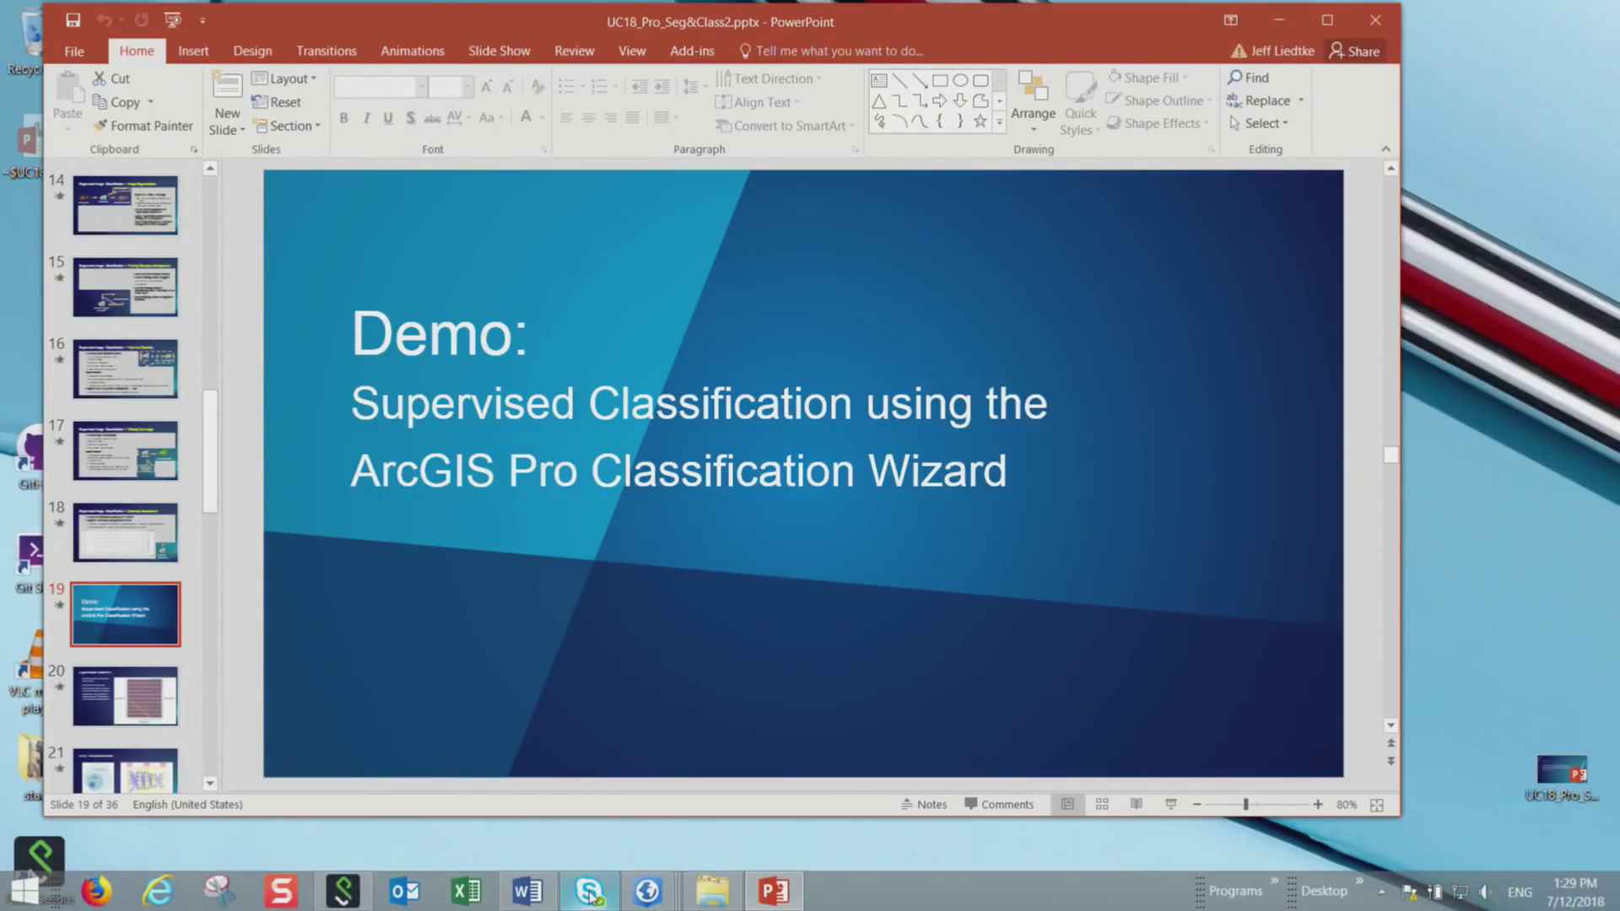
pyautogui.click(663, 904)
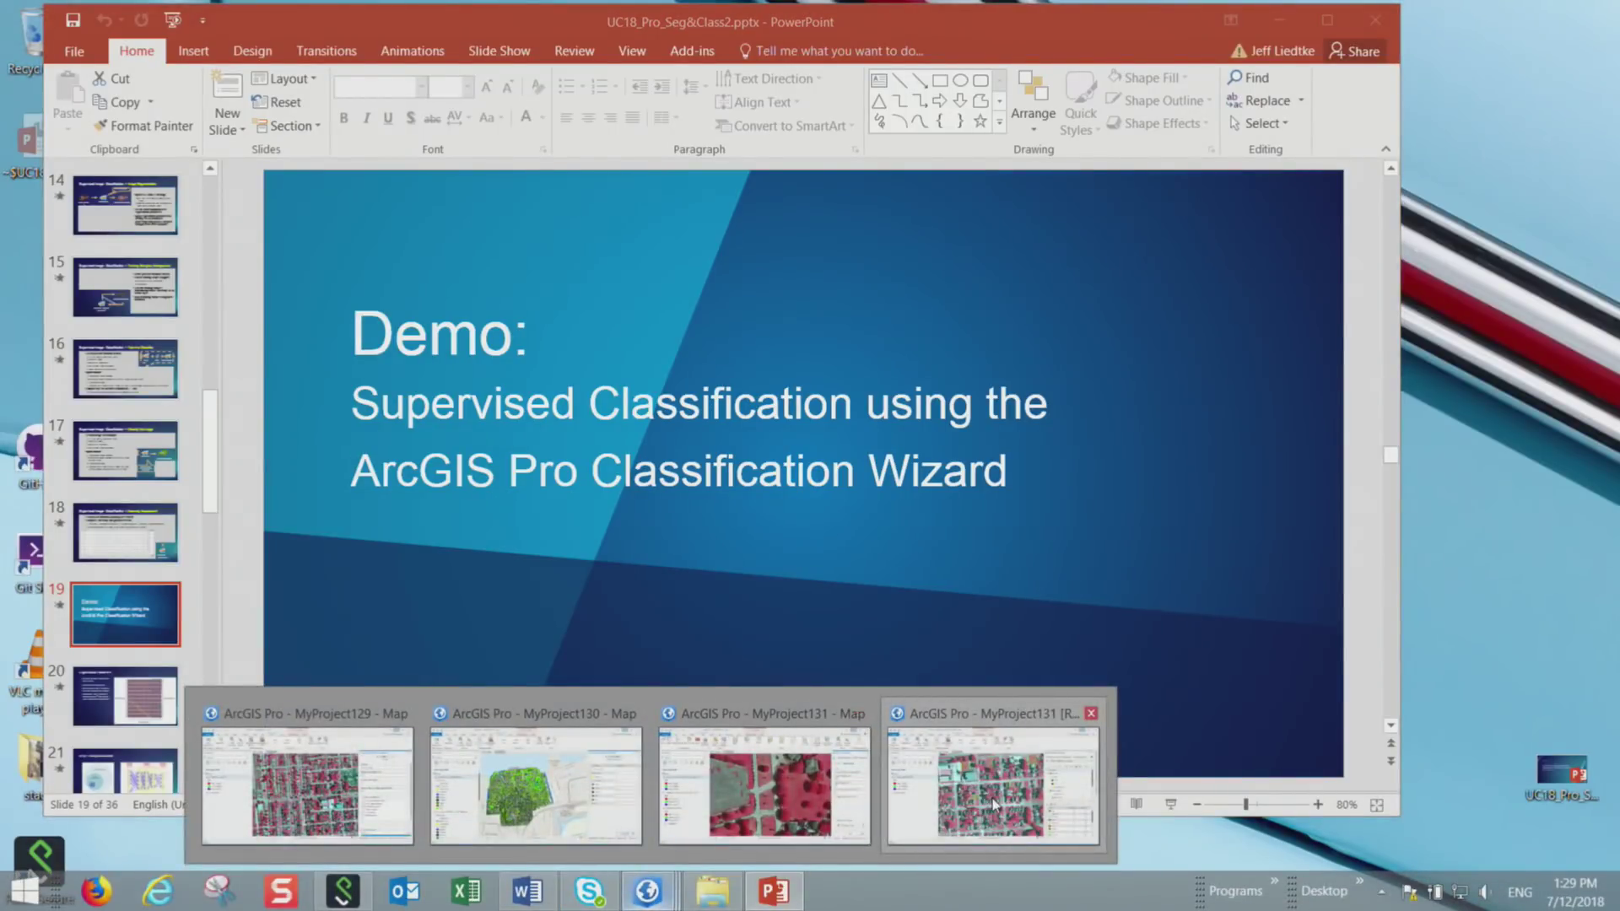
pyautogui.moveTo(993, 799)
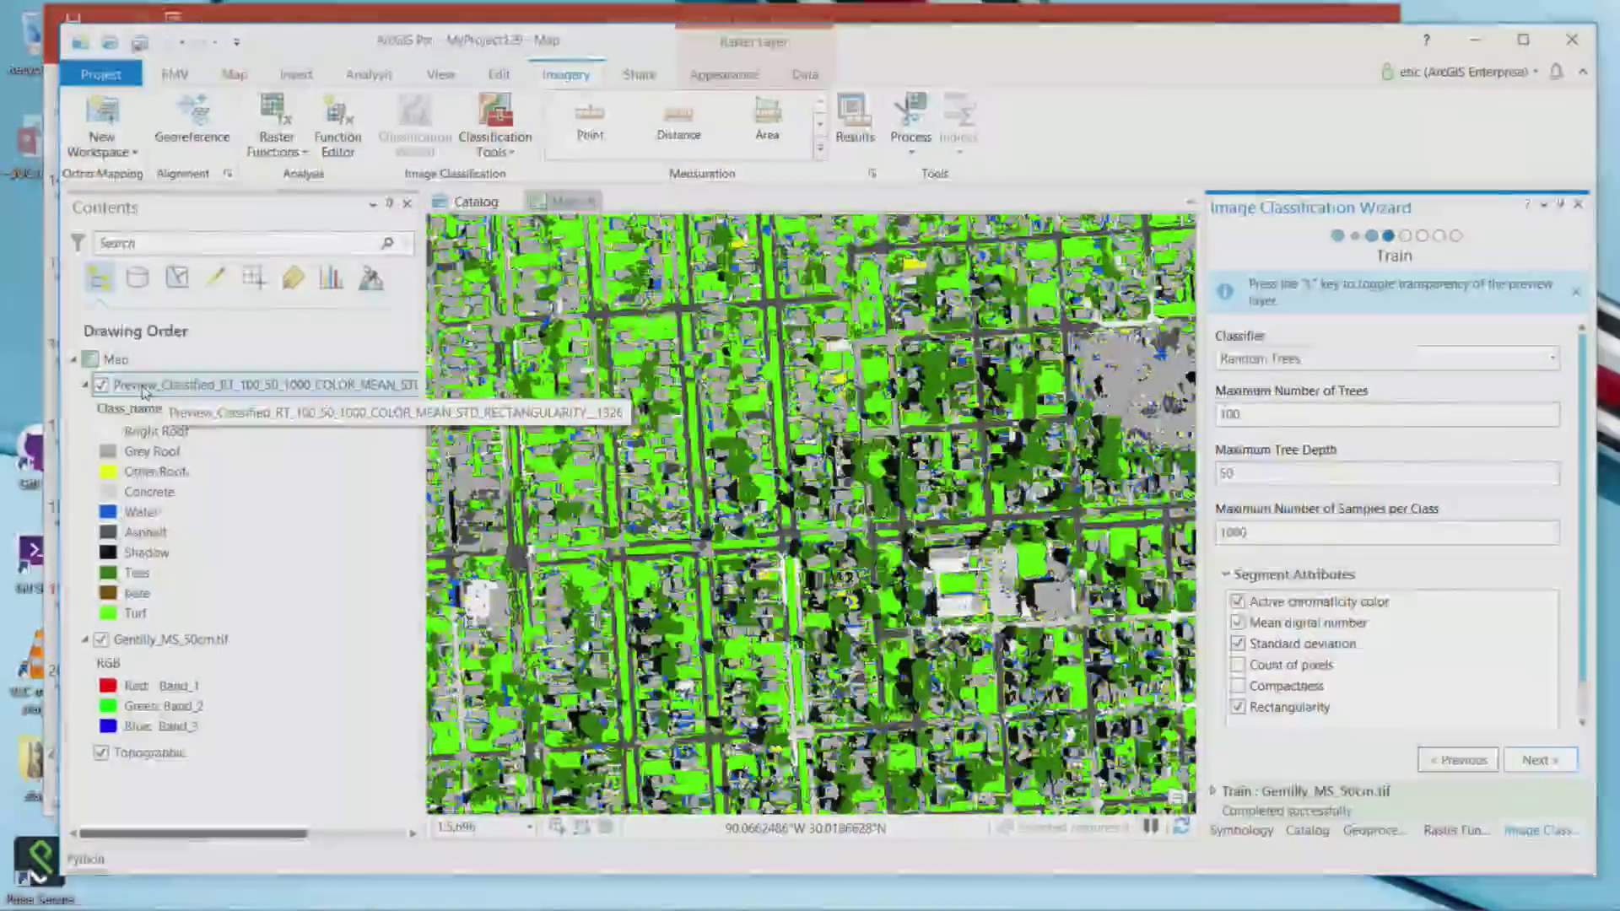
pyautogui.click(135, 387)
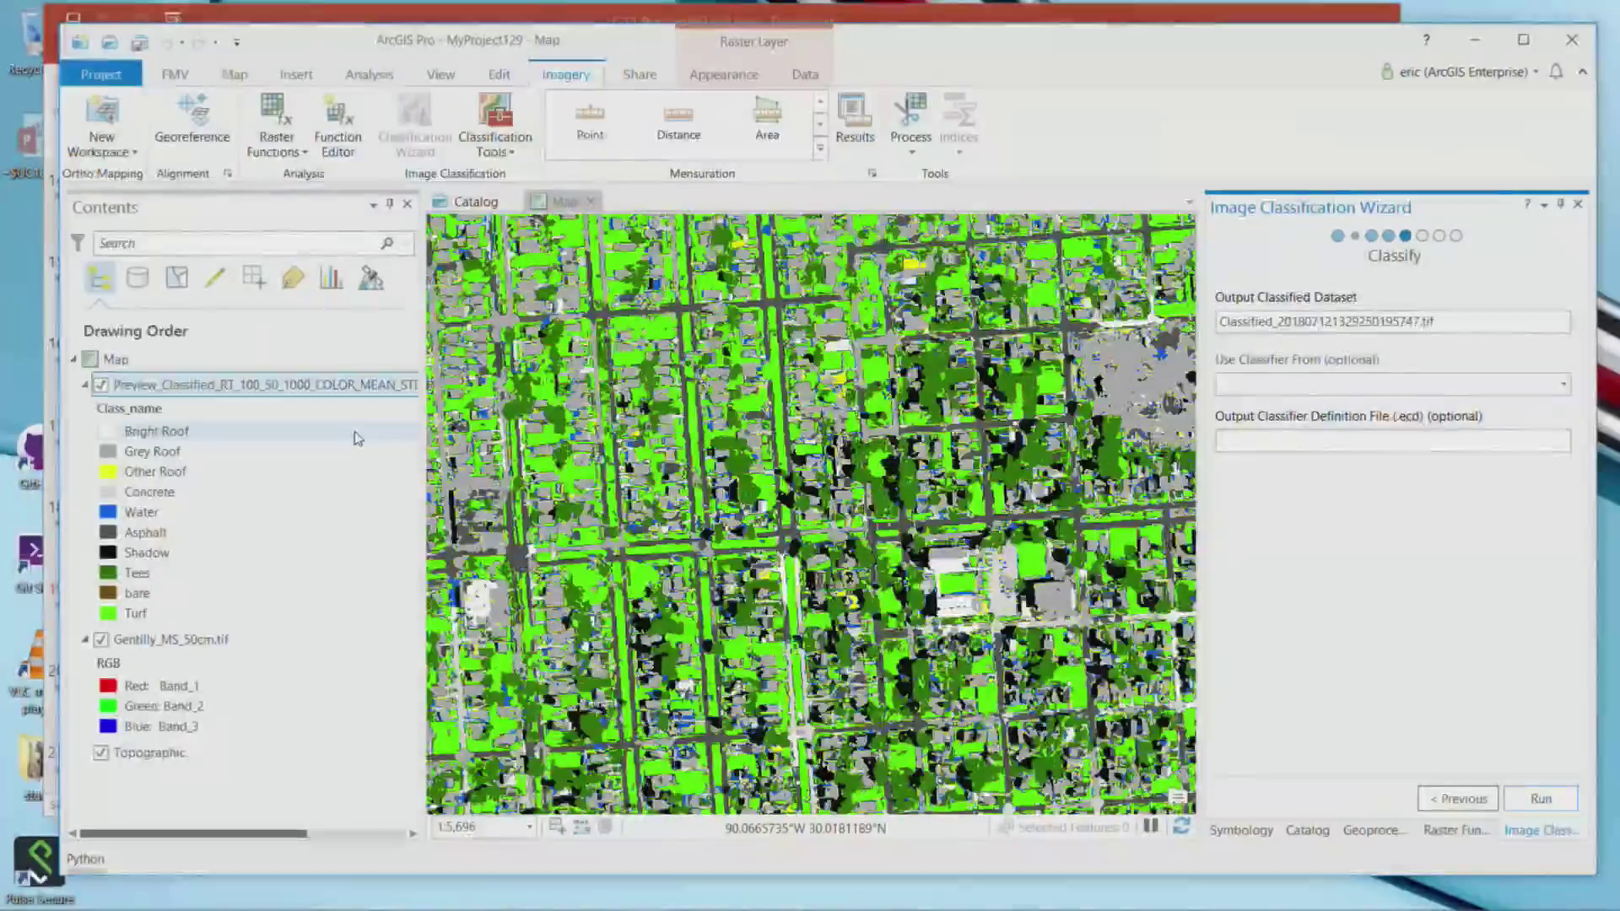
# Run the classification of the full image to Classified_201807121329250195747.tif and bring the PowerPoint presentation to the front.
pyautogui.scroll(-4, 693, 480)
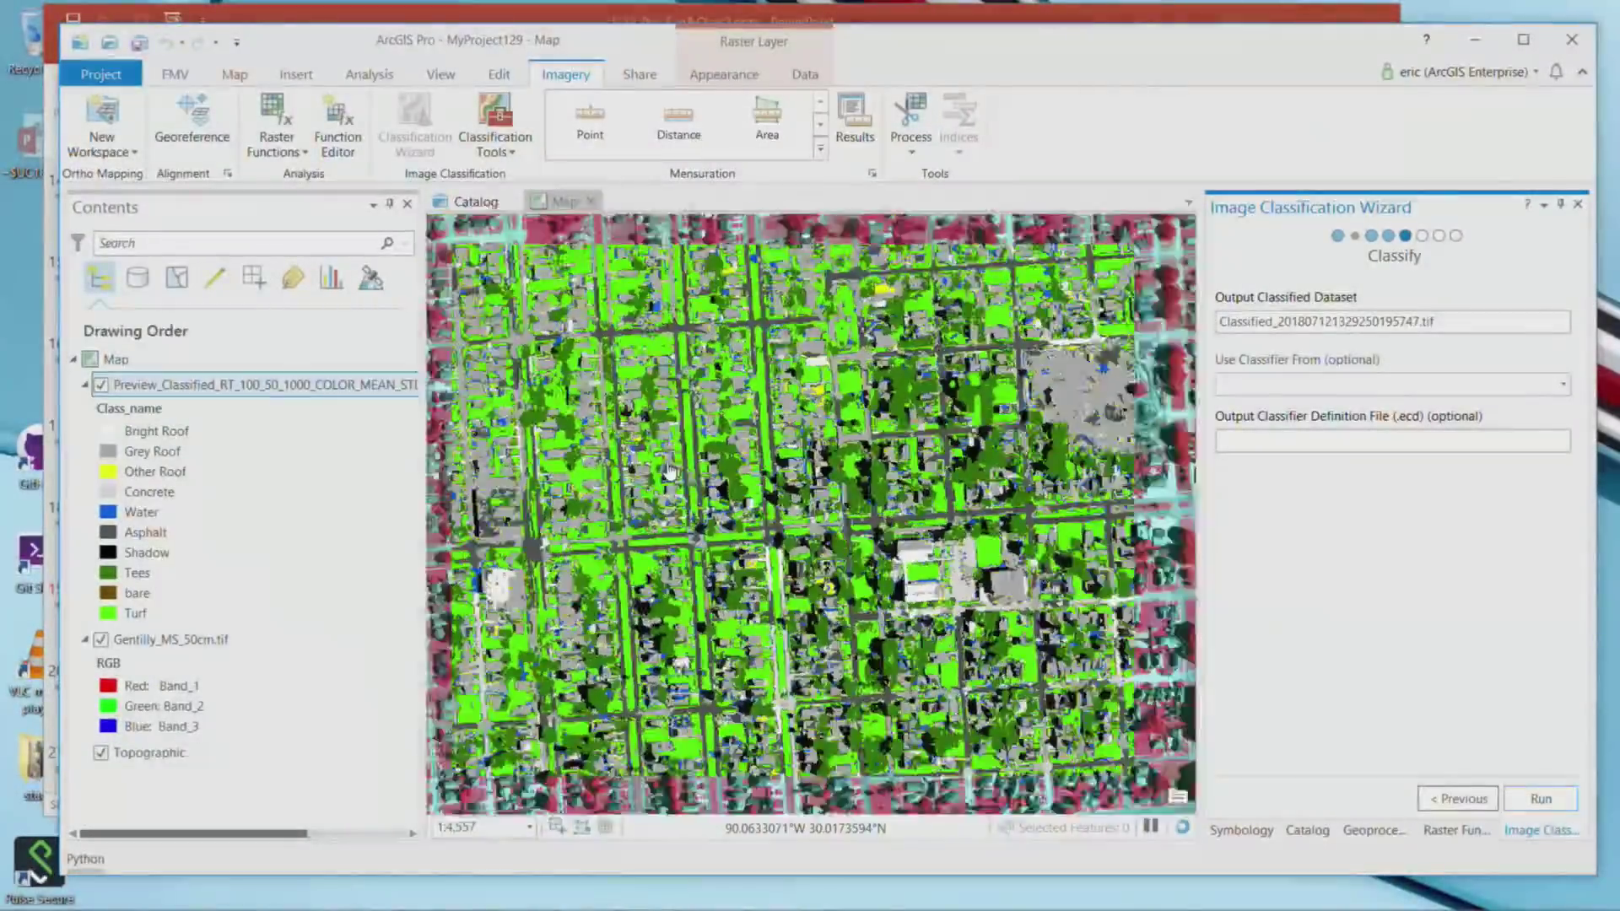
pyautogui.scroll(-2, 663, 458)
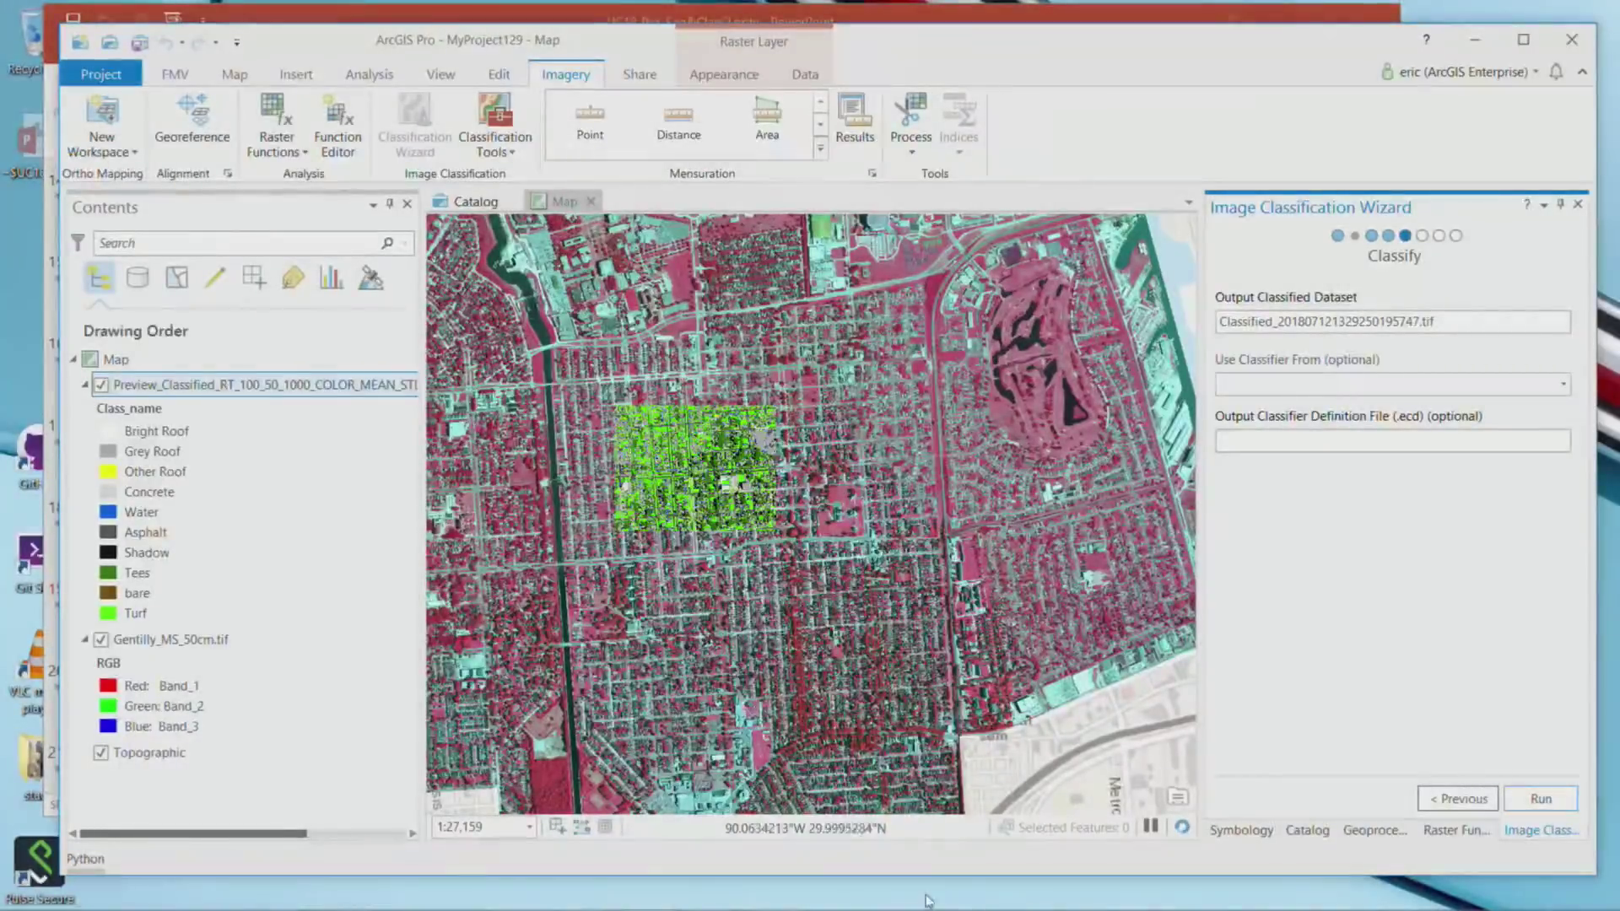
pyautogui.click(1532, 798)
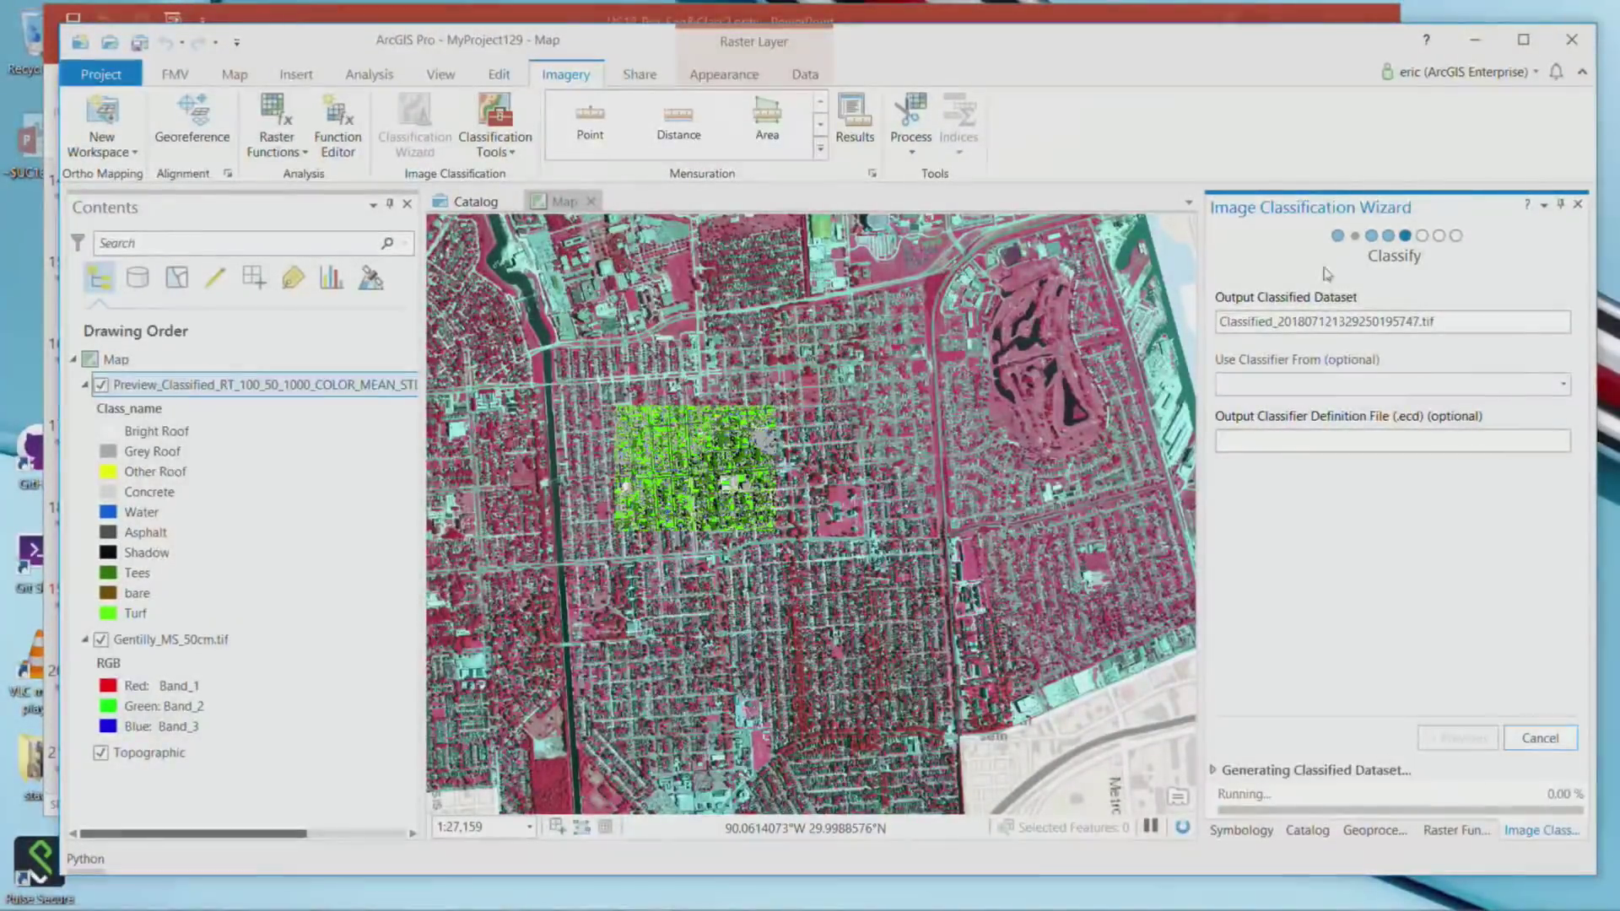
pyautogui.moveTo(1260, 46); pyautogui.dragTo(1297, 593)
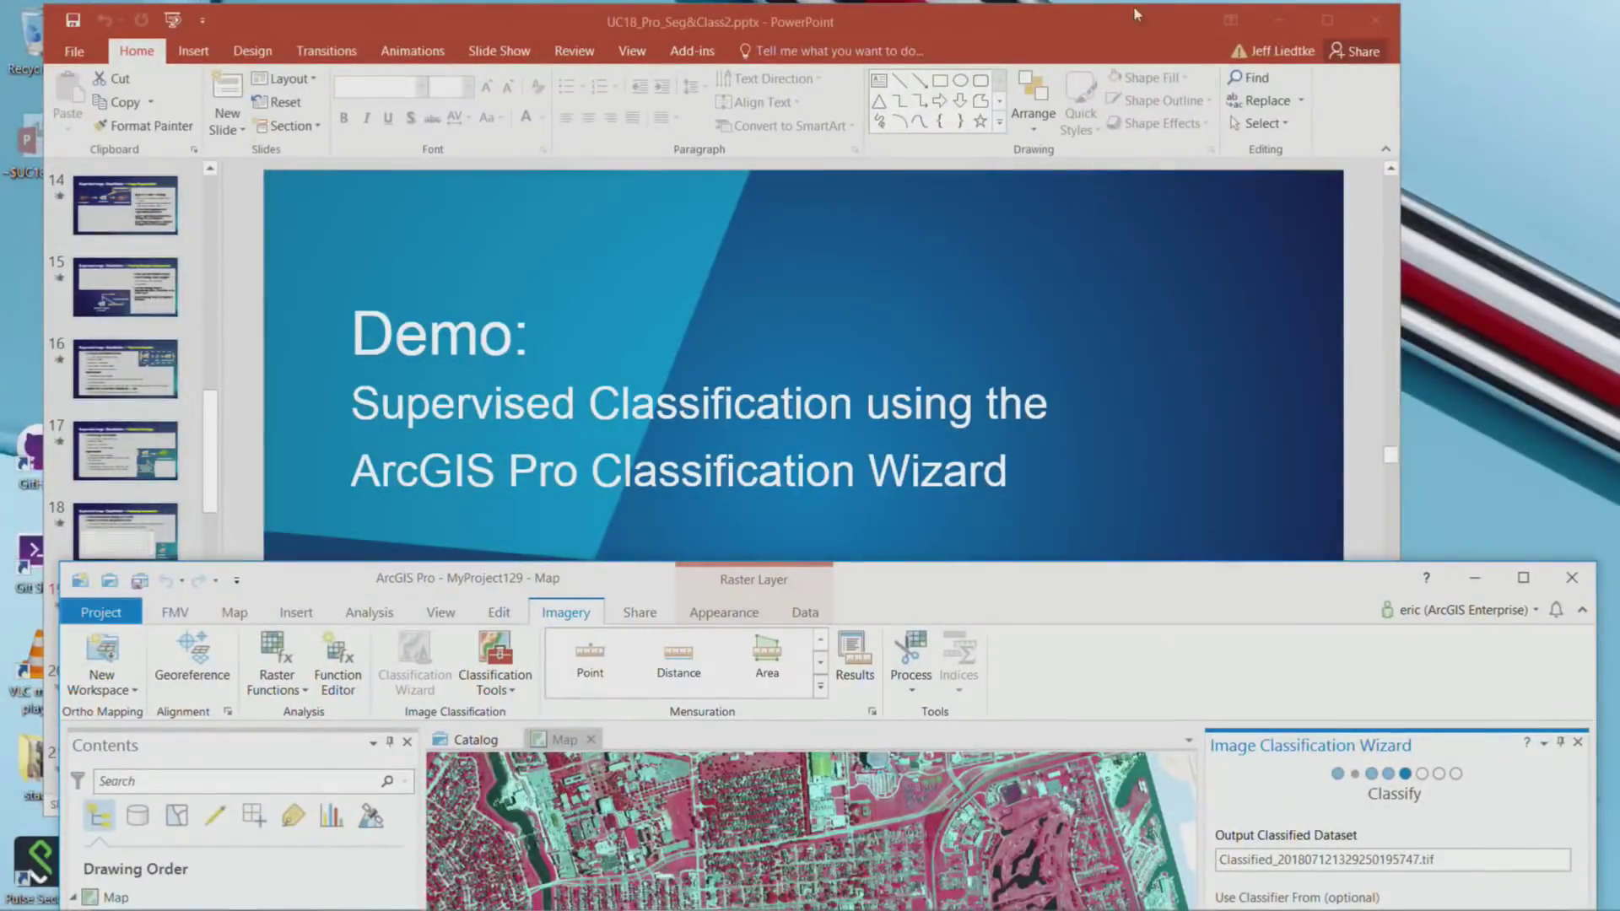
pyautogui.click(1107, 26)
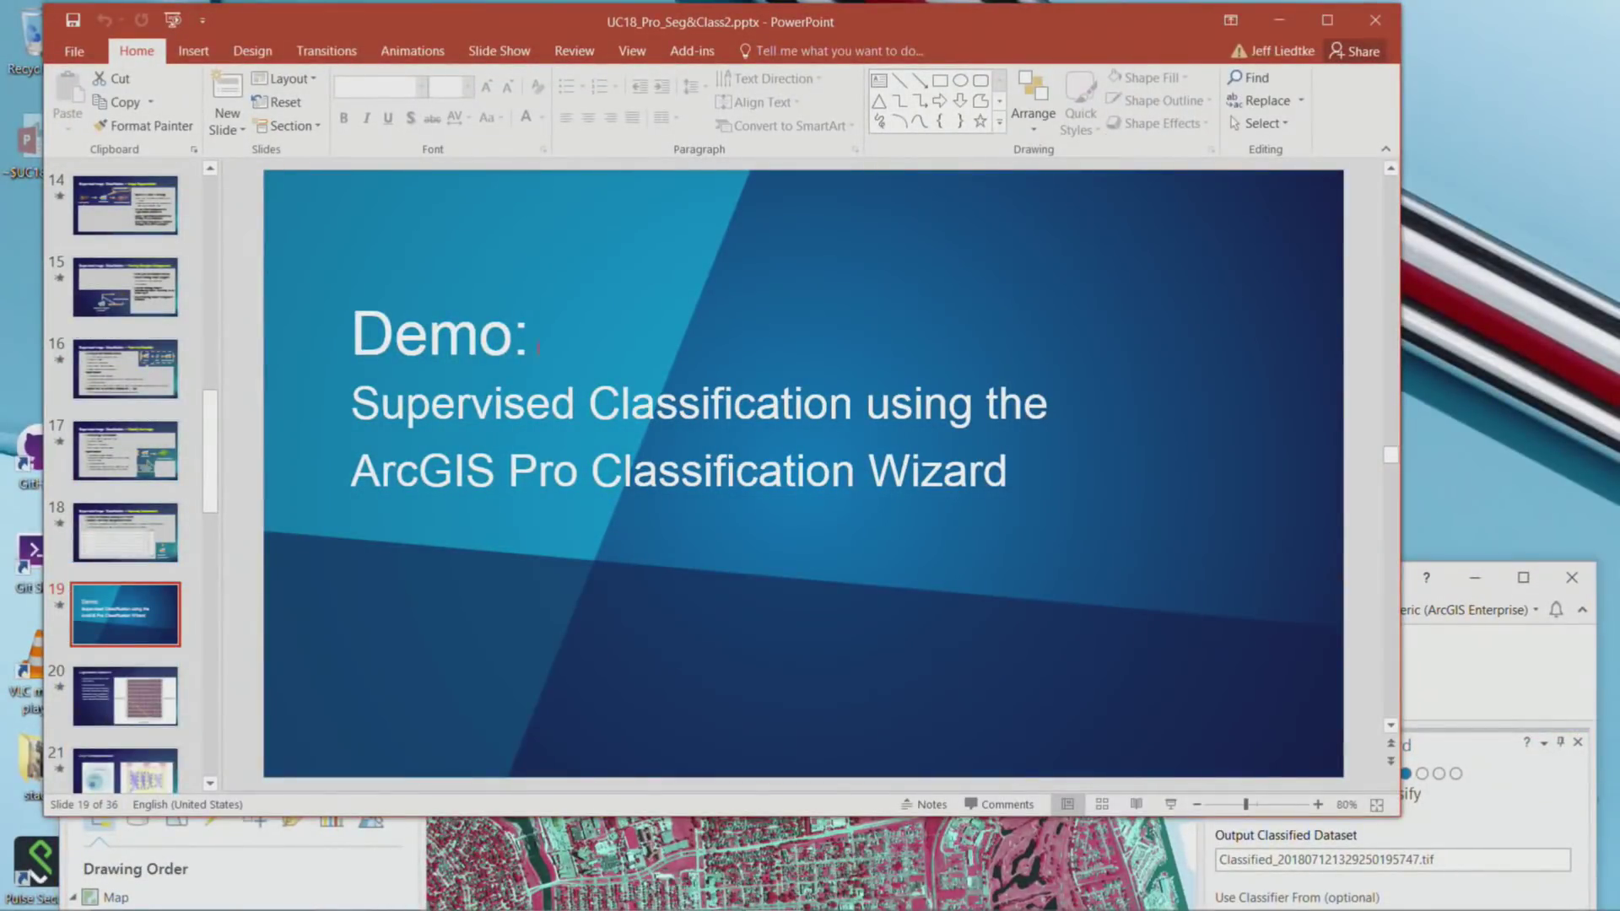
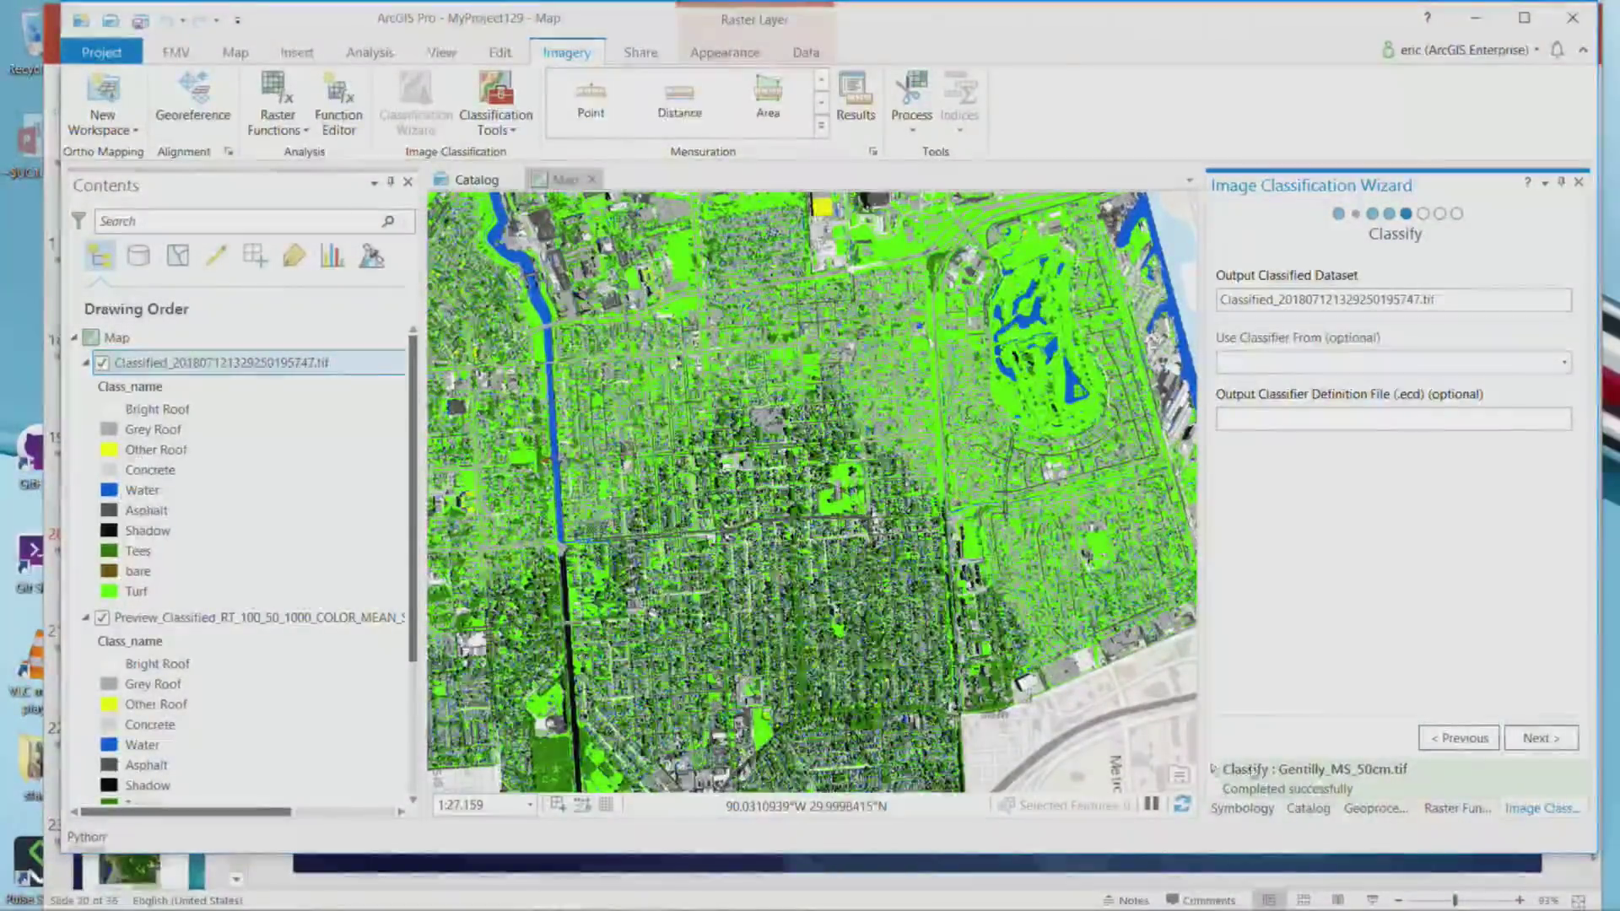
# Advance to the Merge Classes stage and assign Bright Roof, Grey Roof and Other Roof each to its own original class.
pyautogui.click(1539, 740)
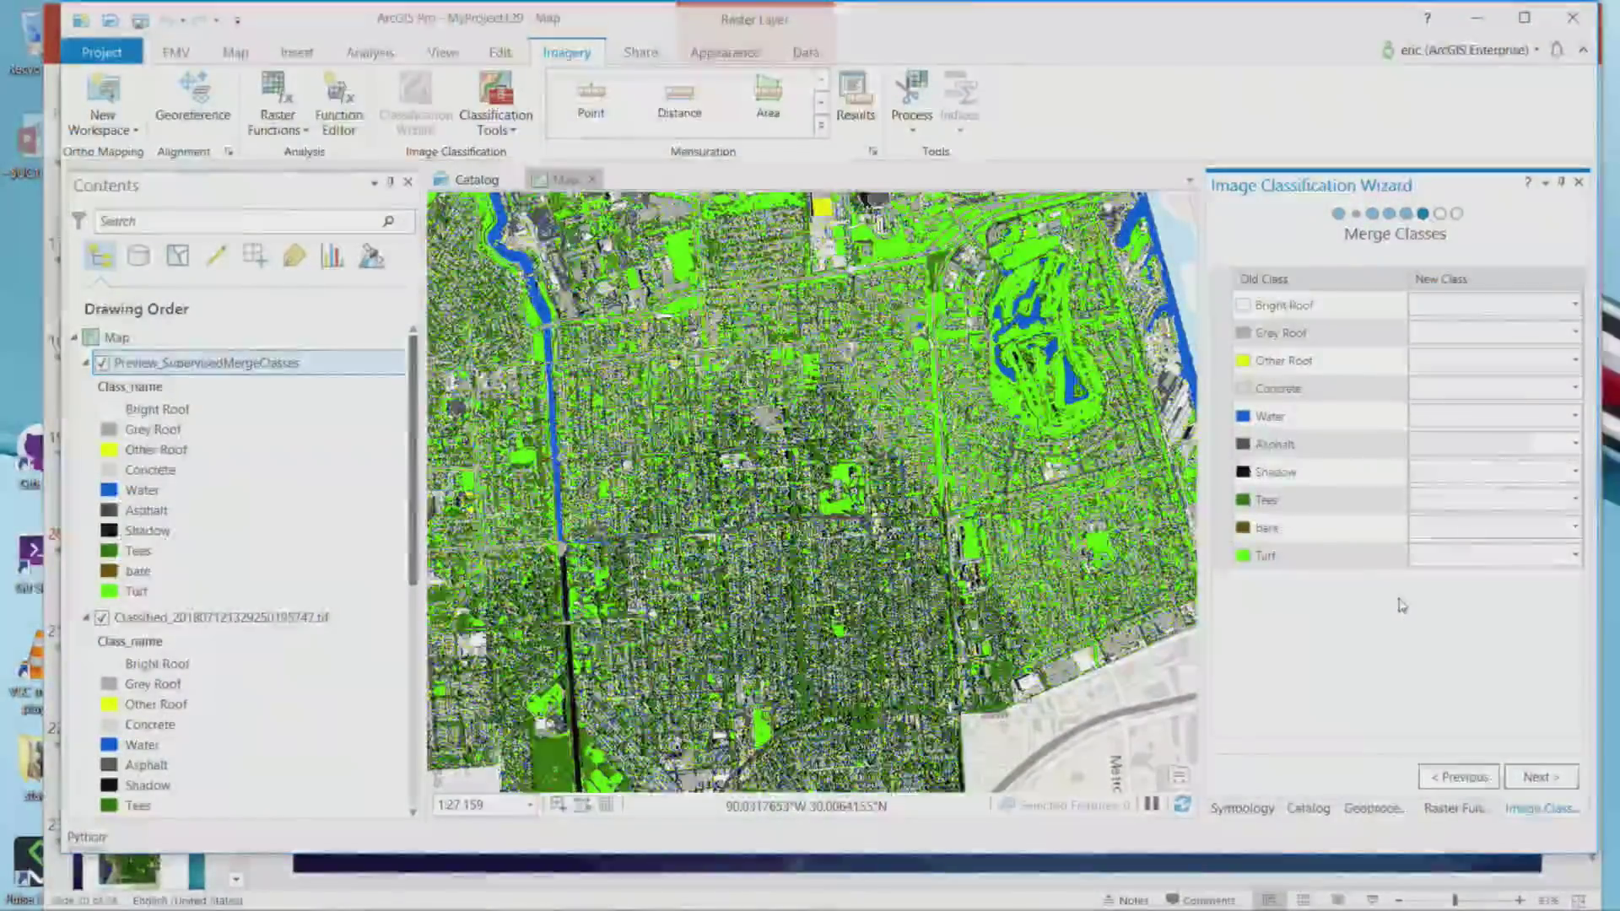
pyautogui.click(1574, 307)
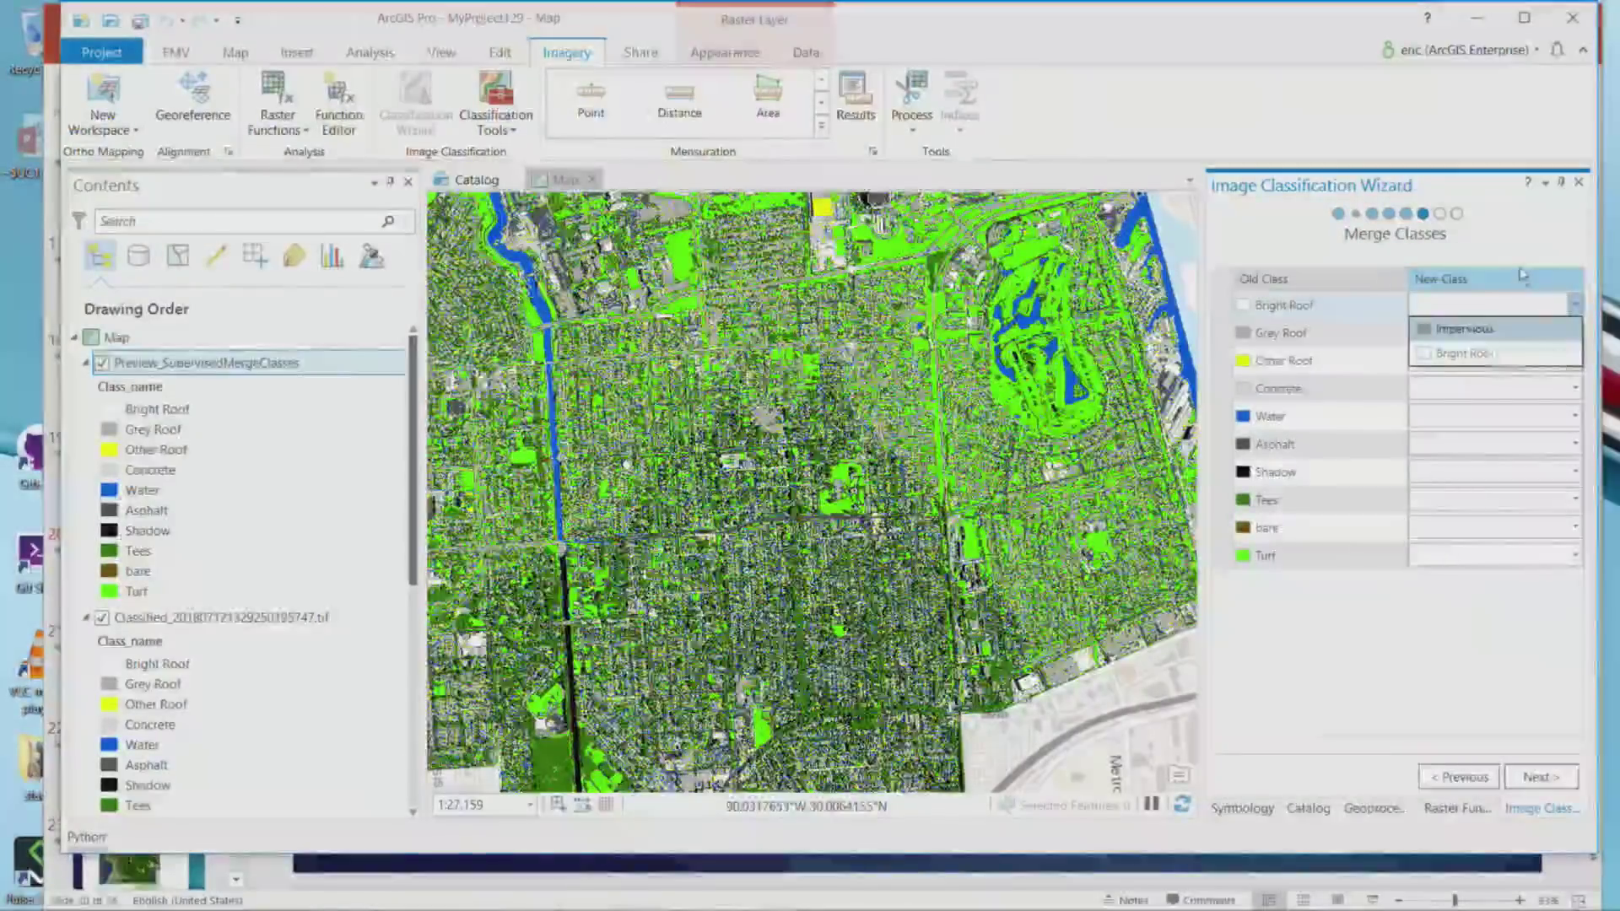
pyautogui.click(1515, 232)
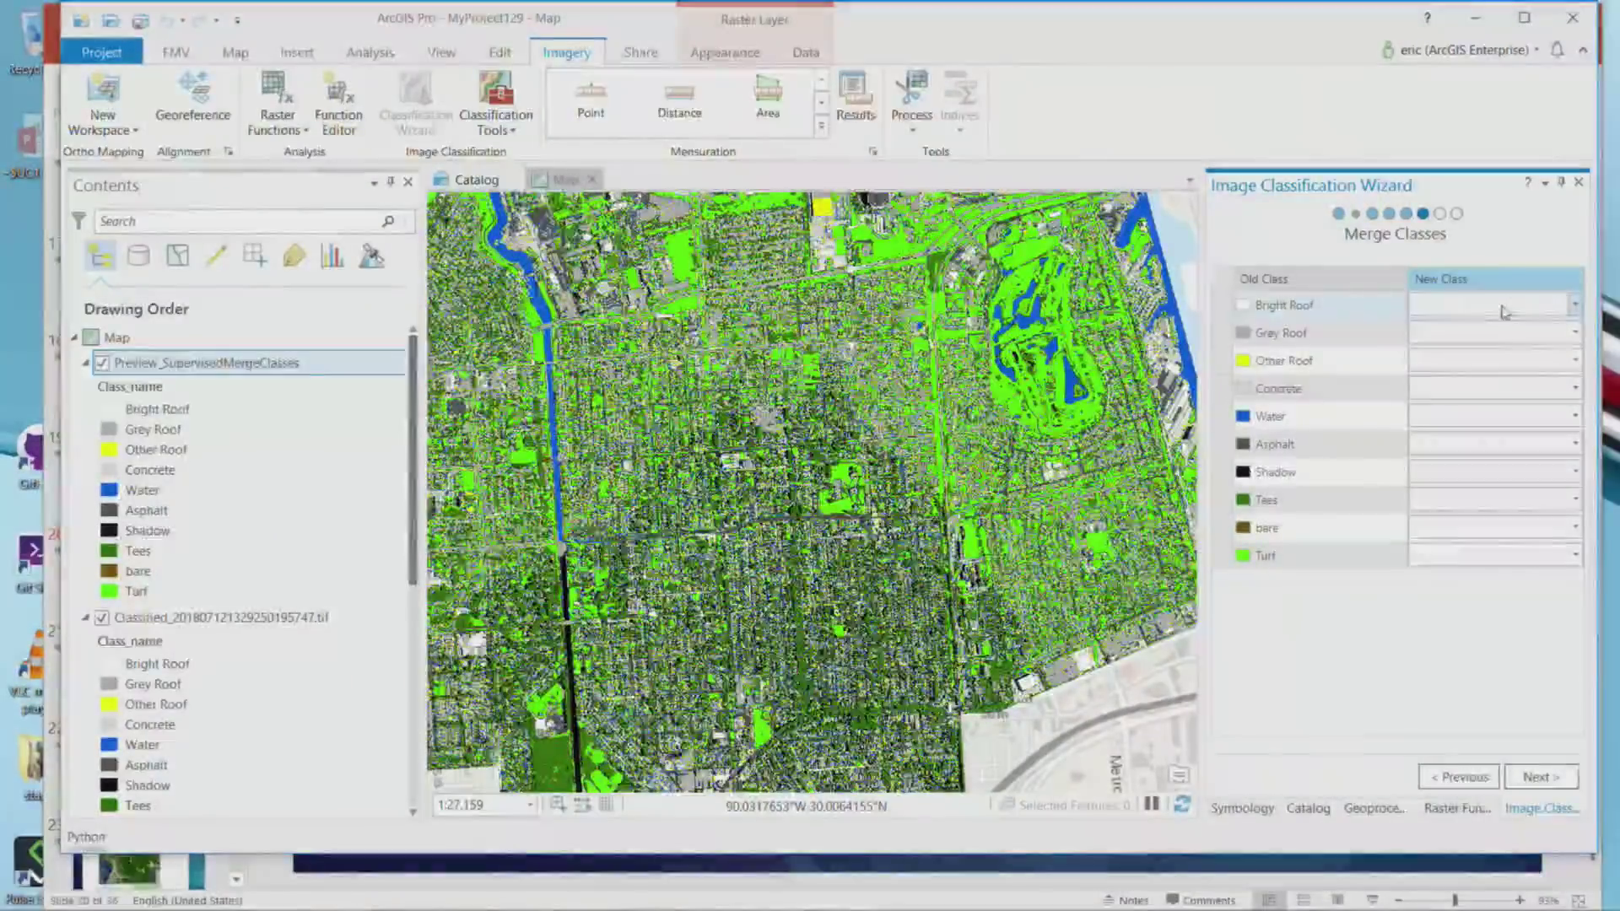
pyautogui.click(1567, 309)
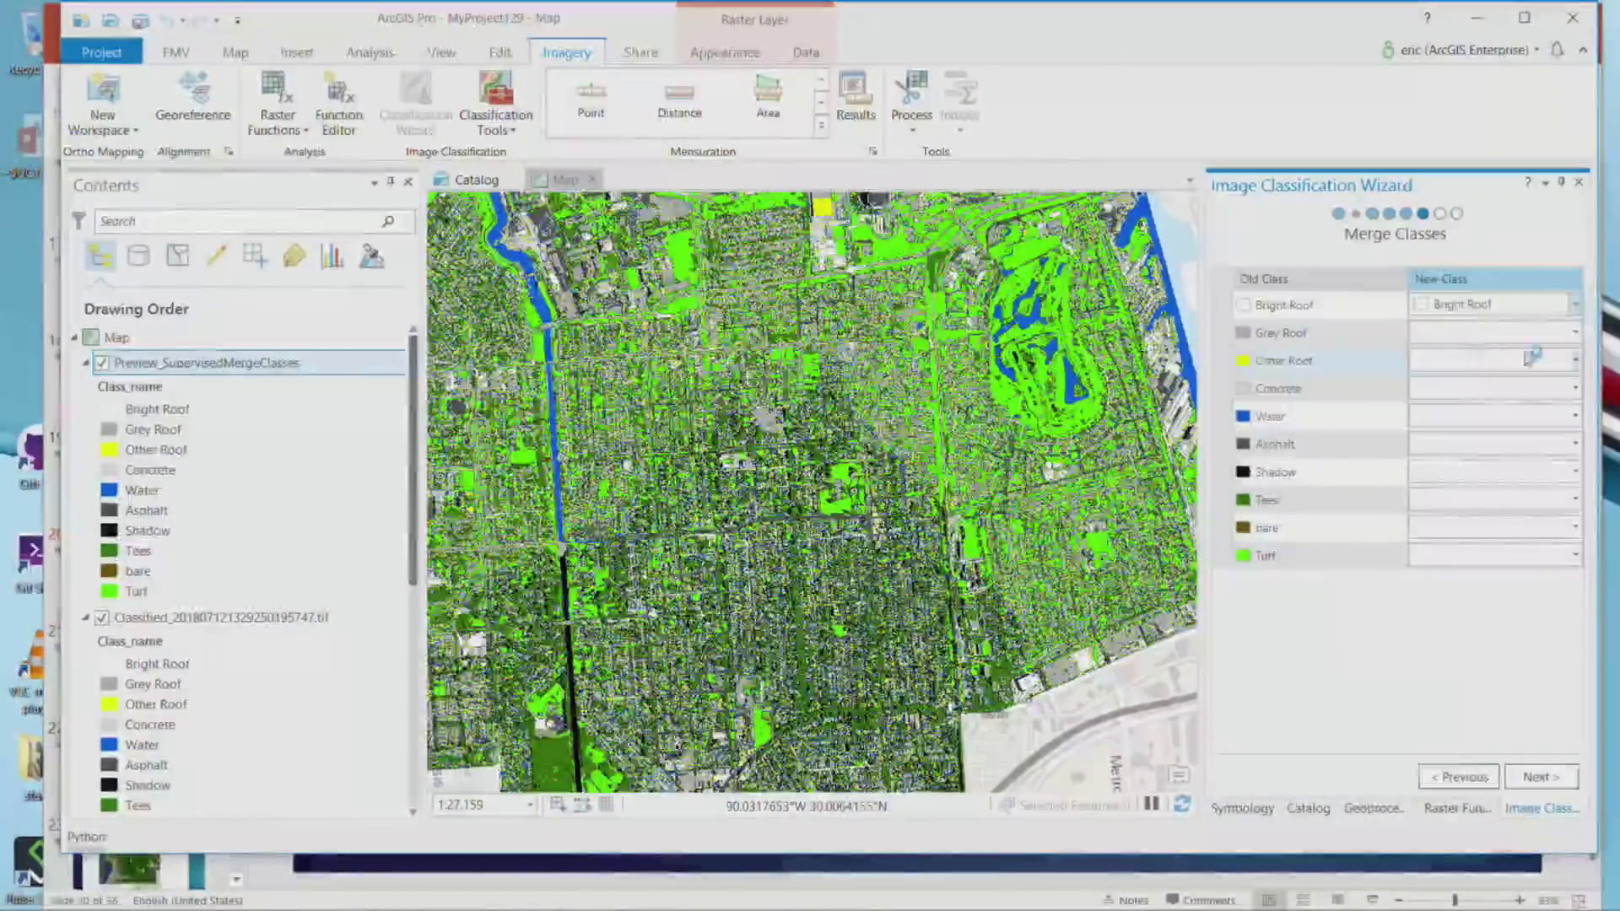
pyautogui.click(1575, 333)
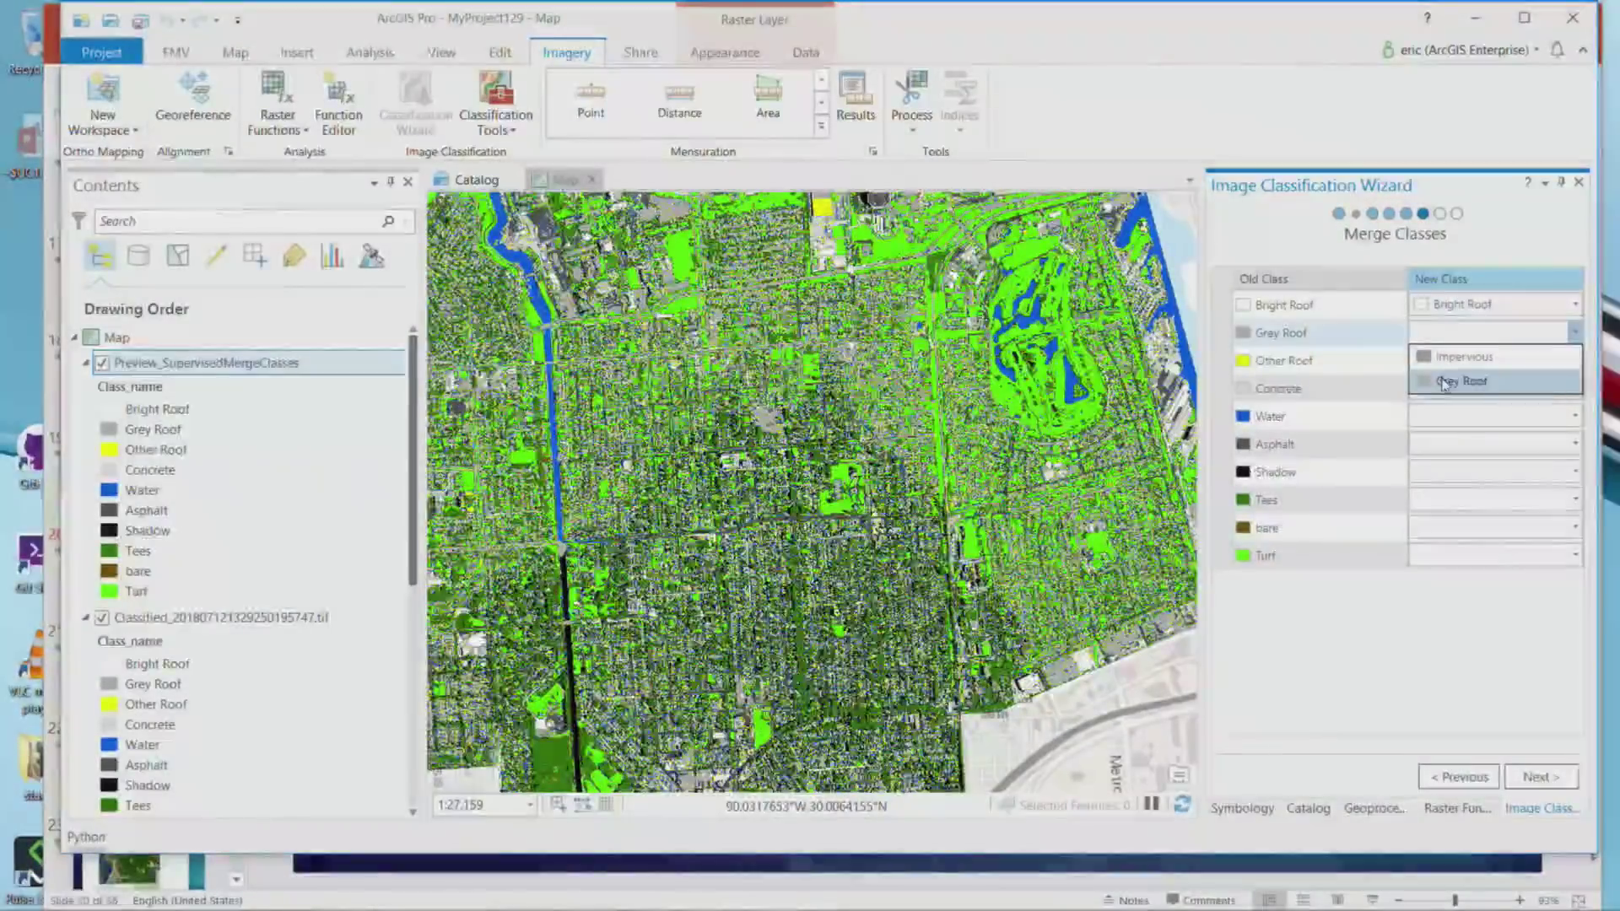
pyautogui.click(1445, 382)
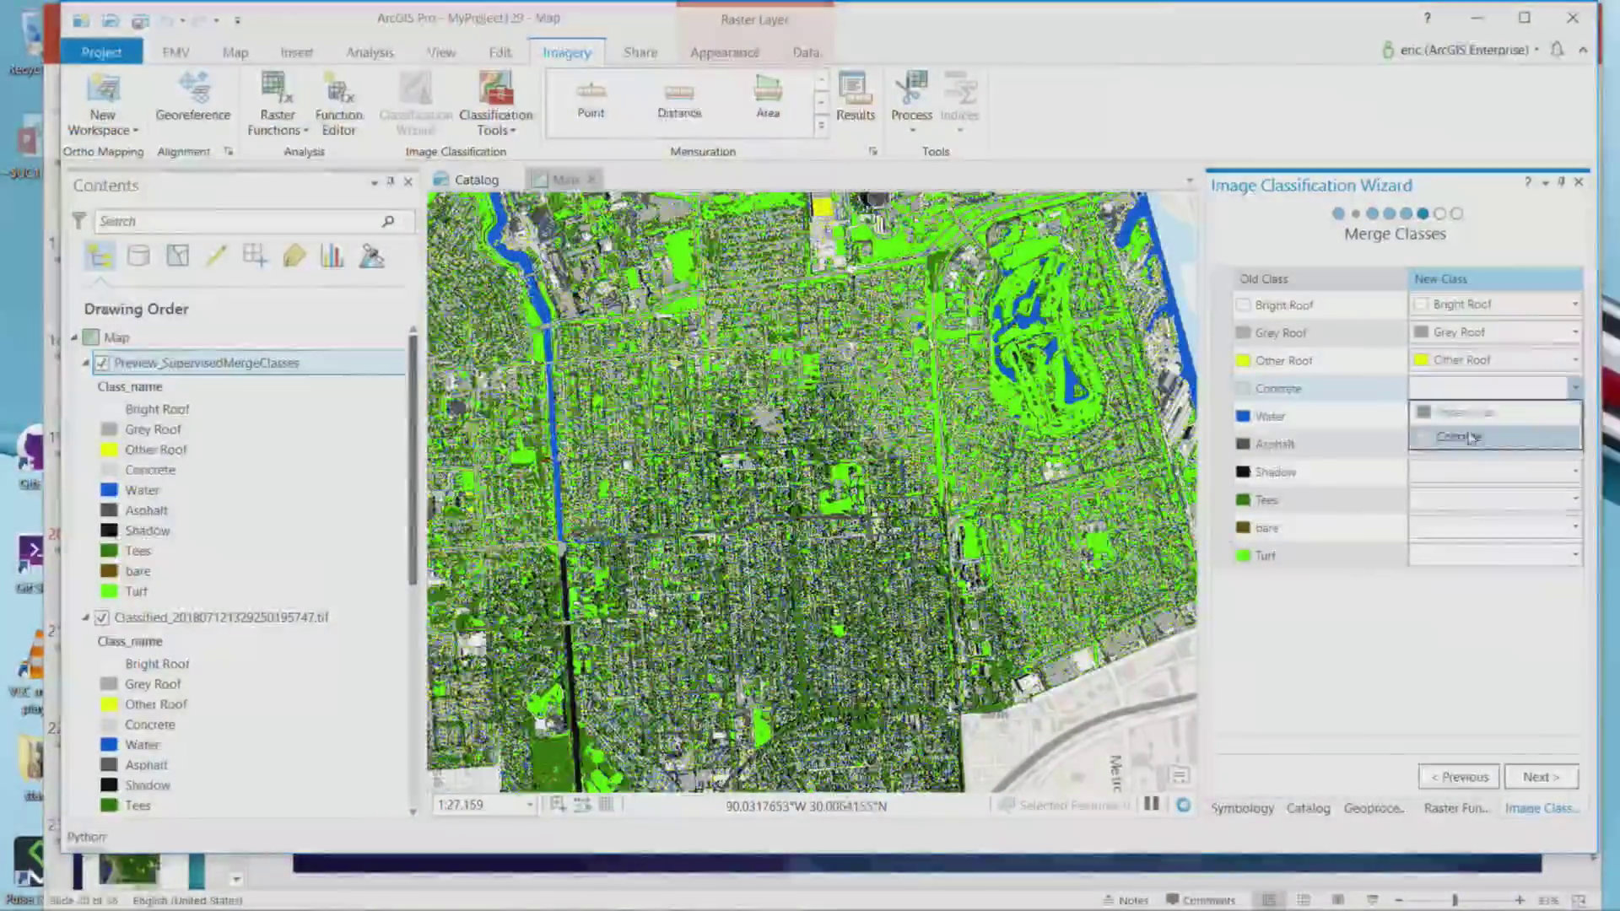
# Assign Concrete, Water, Asphalt and Shadow each to its own original class as the new class.
pyautogui.click(1469, 438)
pyautogui.click(1575, 417)
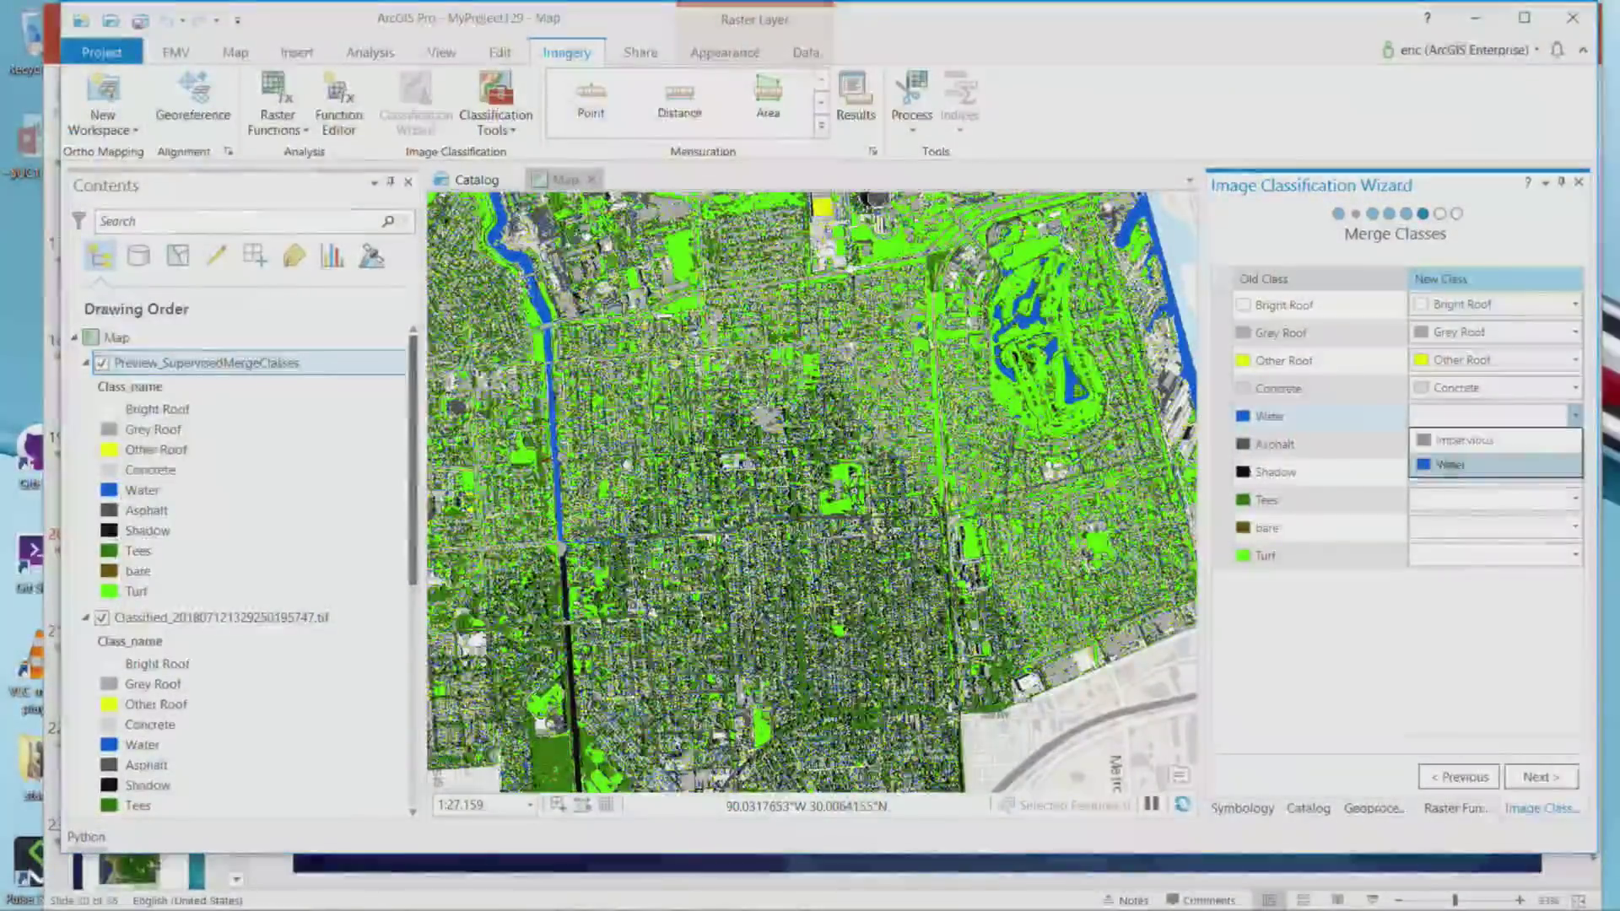
pyautogui.click(1575, 444)
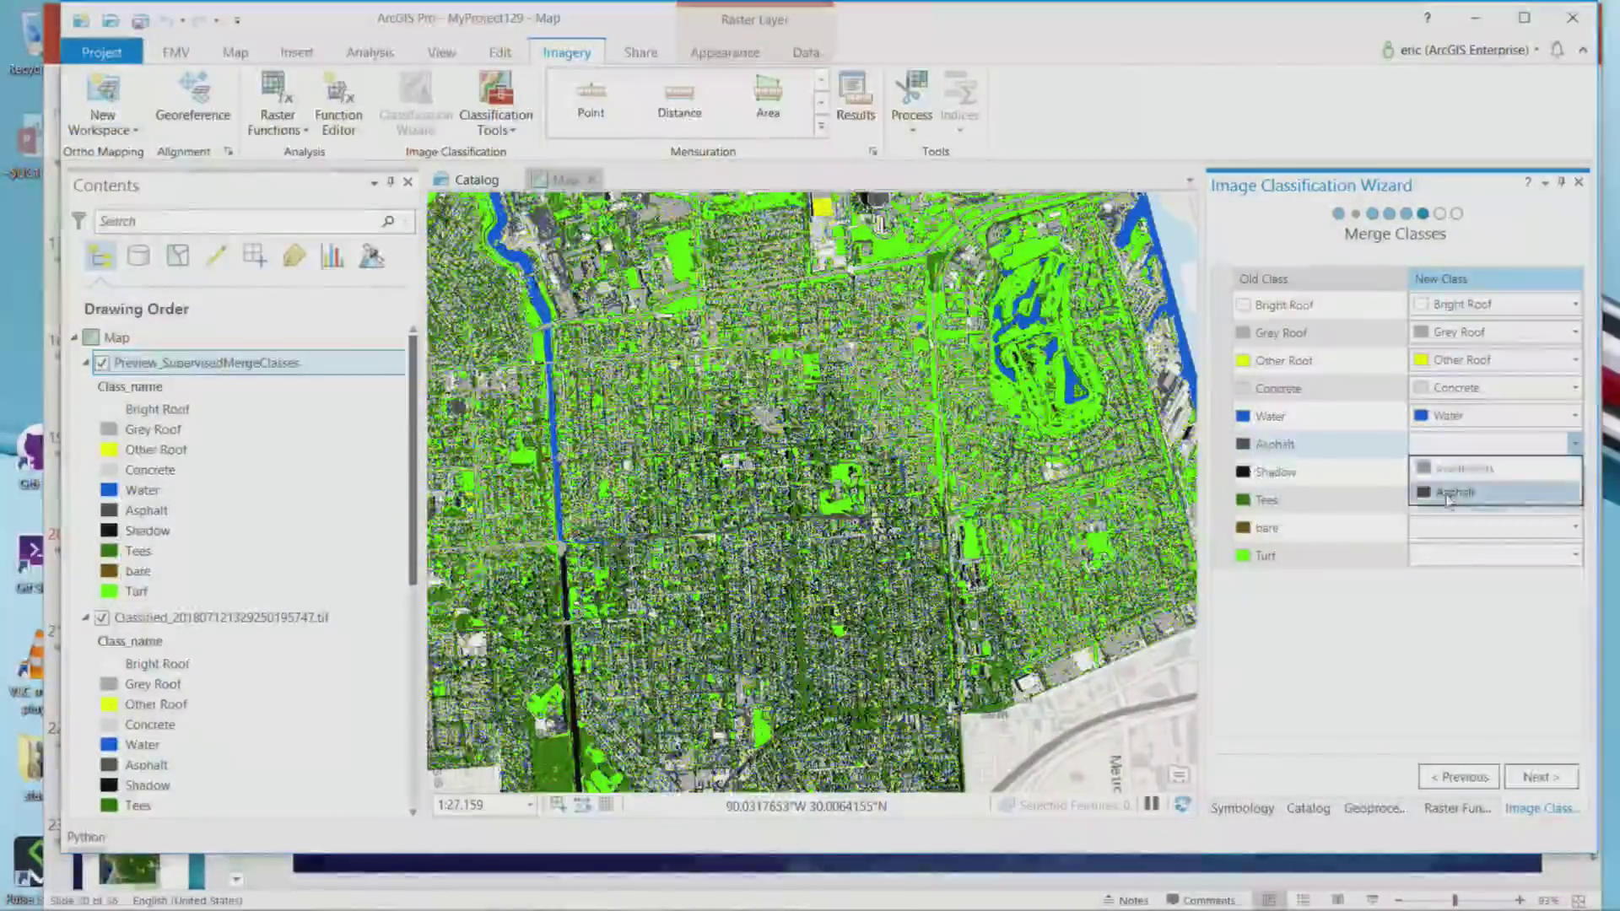
pyautogui.click(1507, 498)
pyautogui.click(1574, 473)
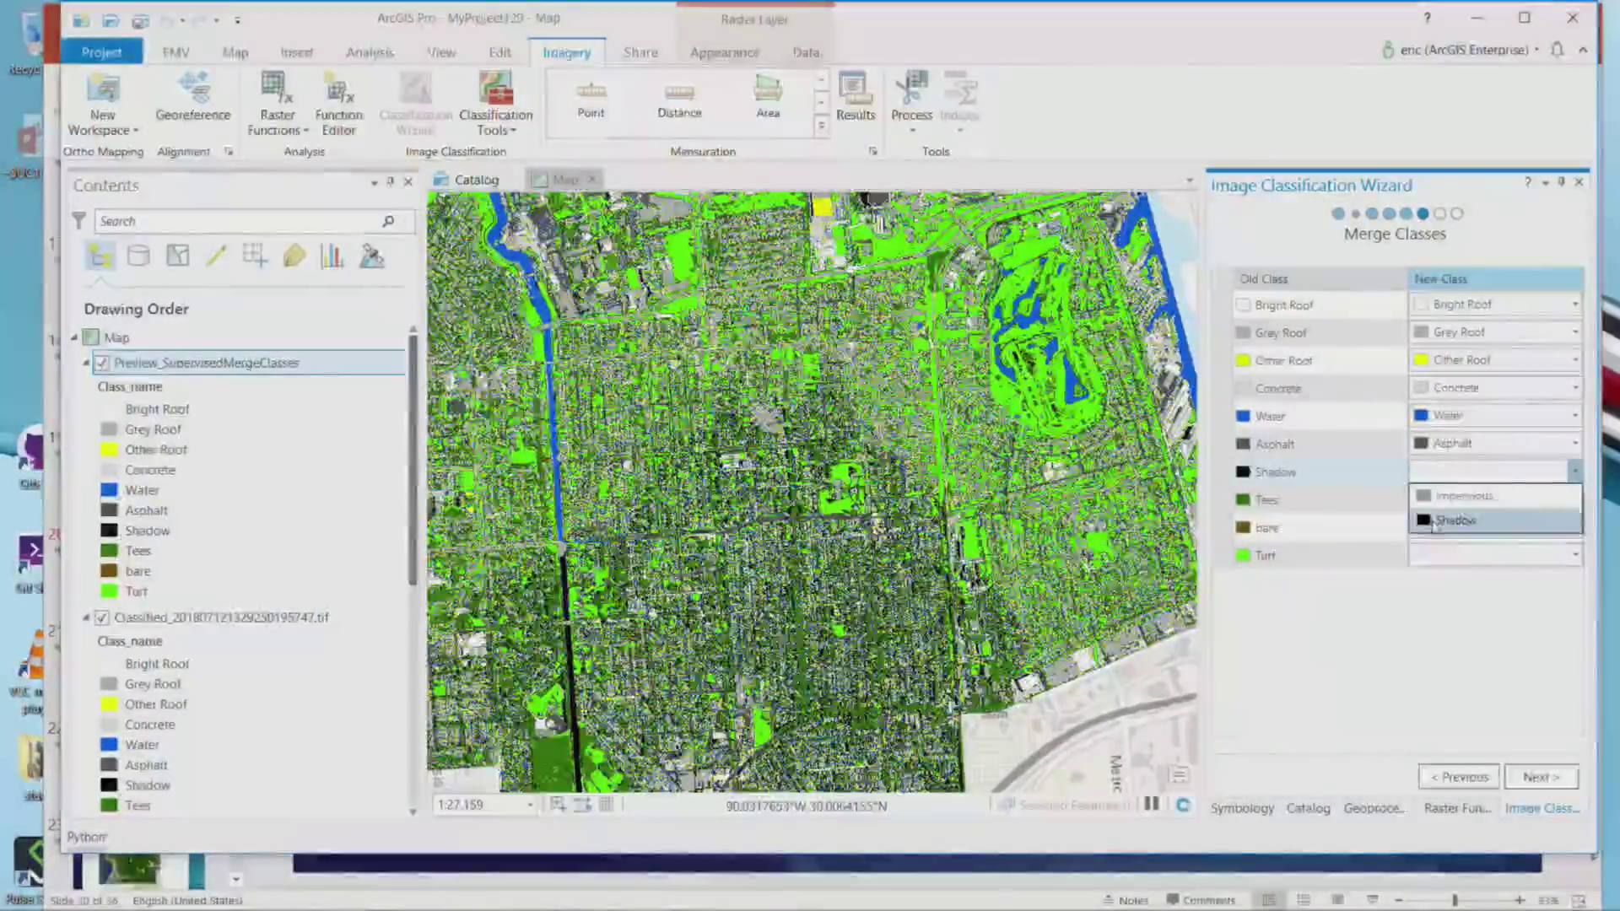
# Keep Tees, bare and Turf as their own new classes instead of merging them into Pervious.
pyautogui.click(1575, 499)
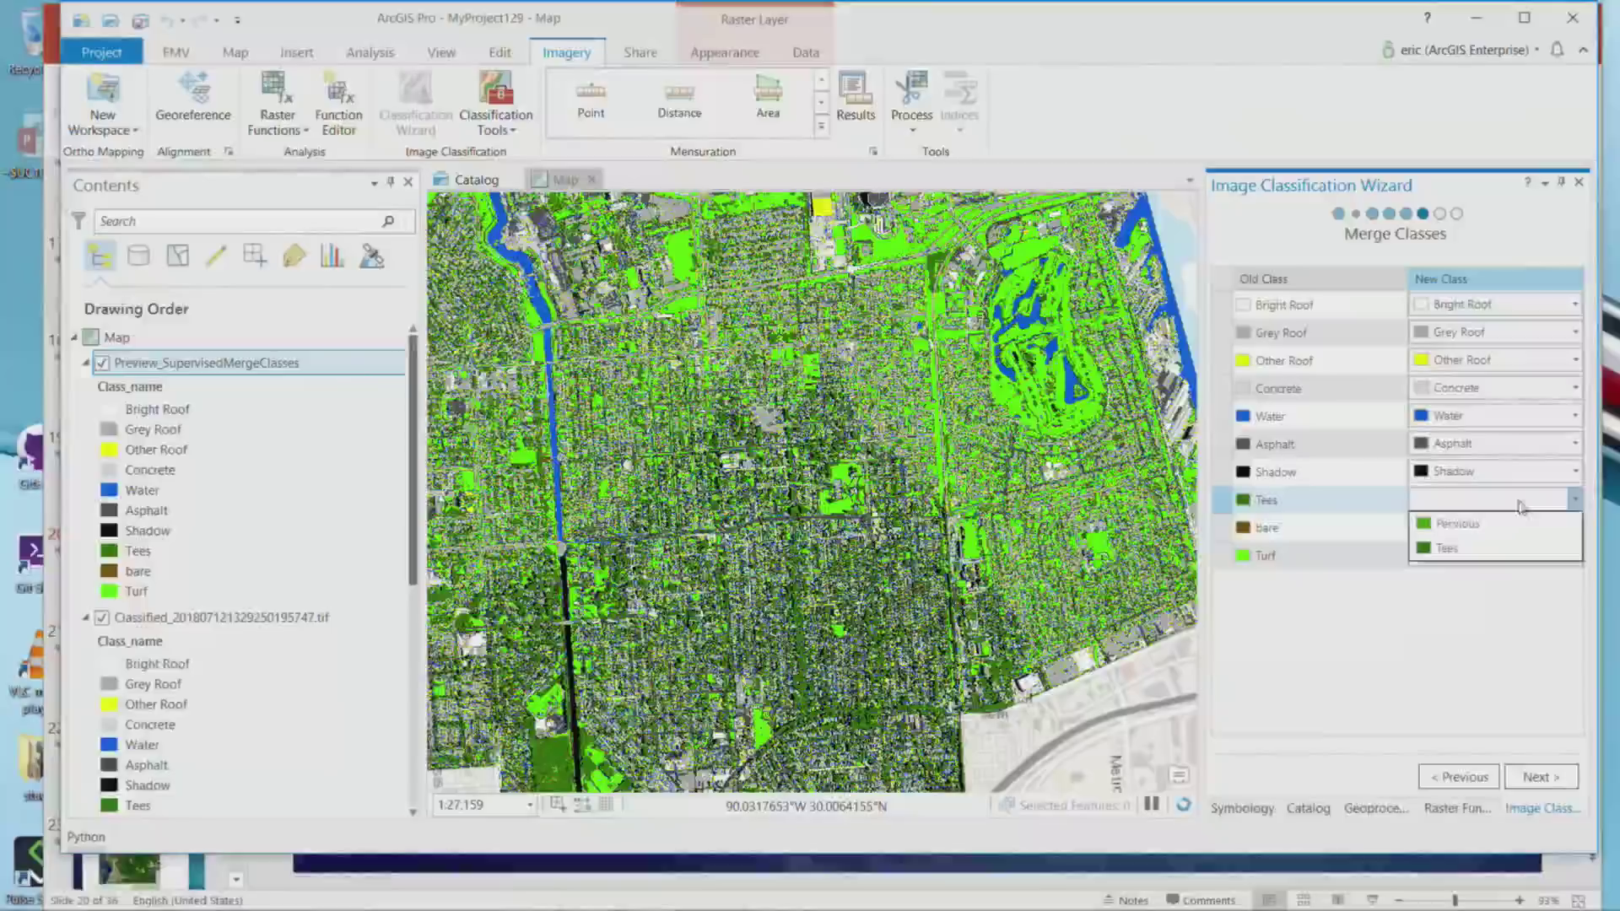
pyautogui.click(1448, 548)
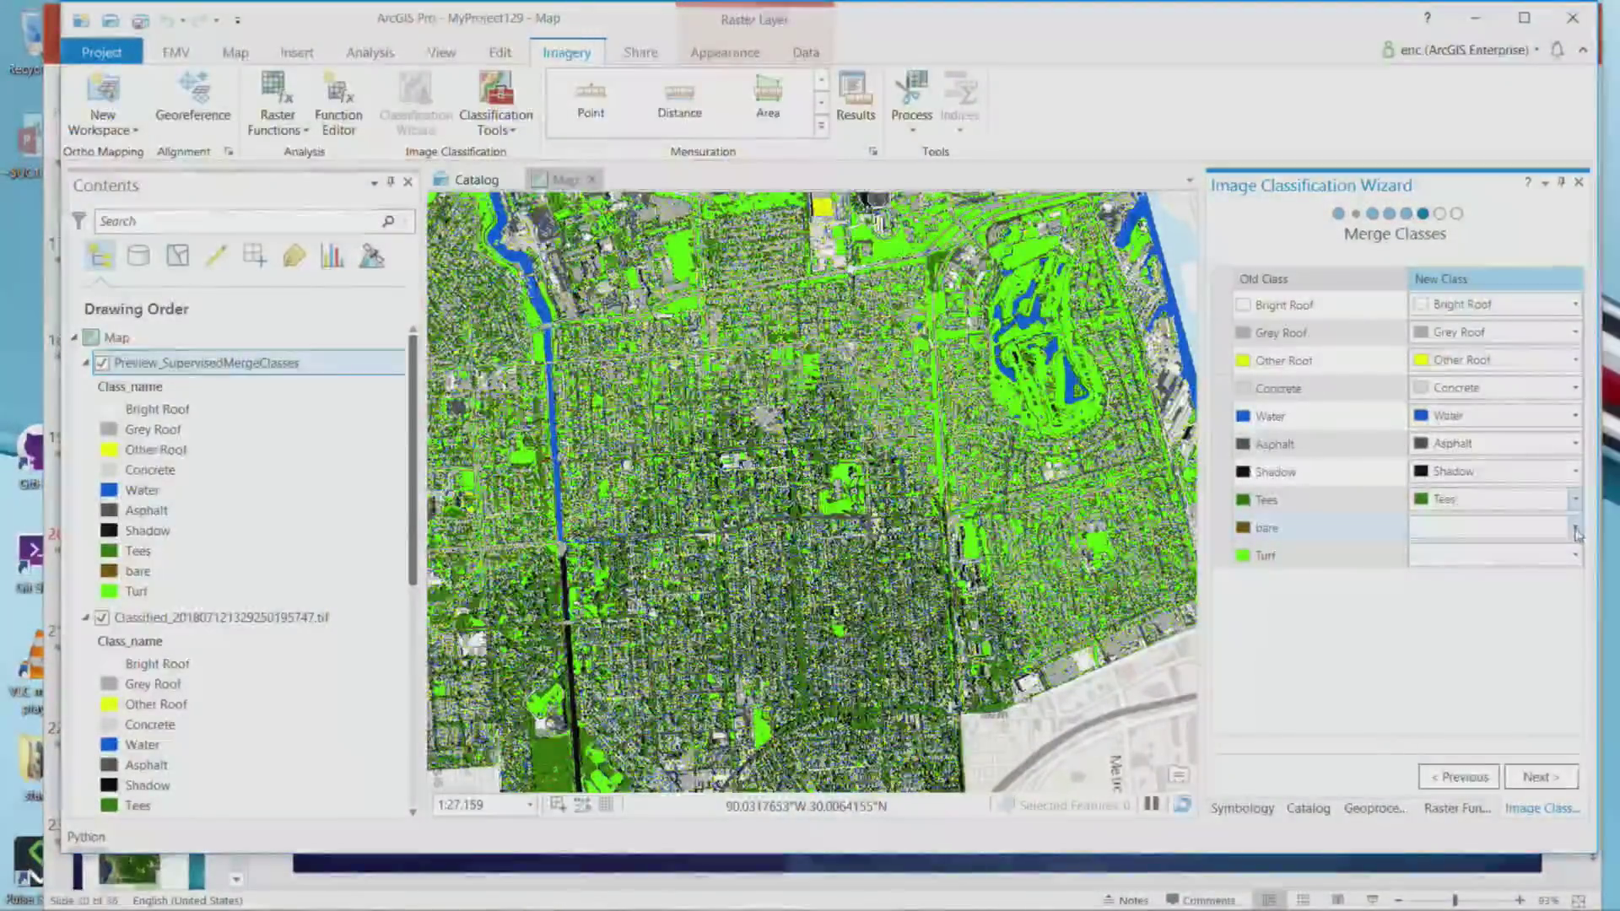
pyautogui.click(1575, 530)
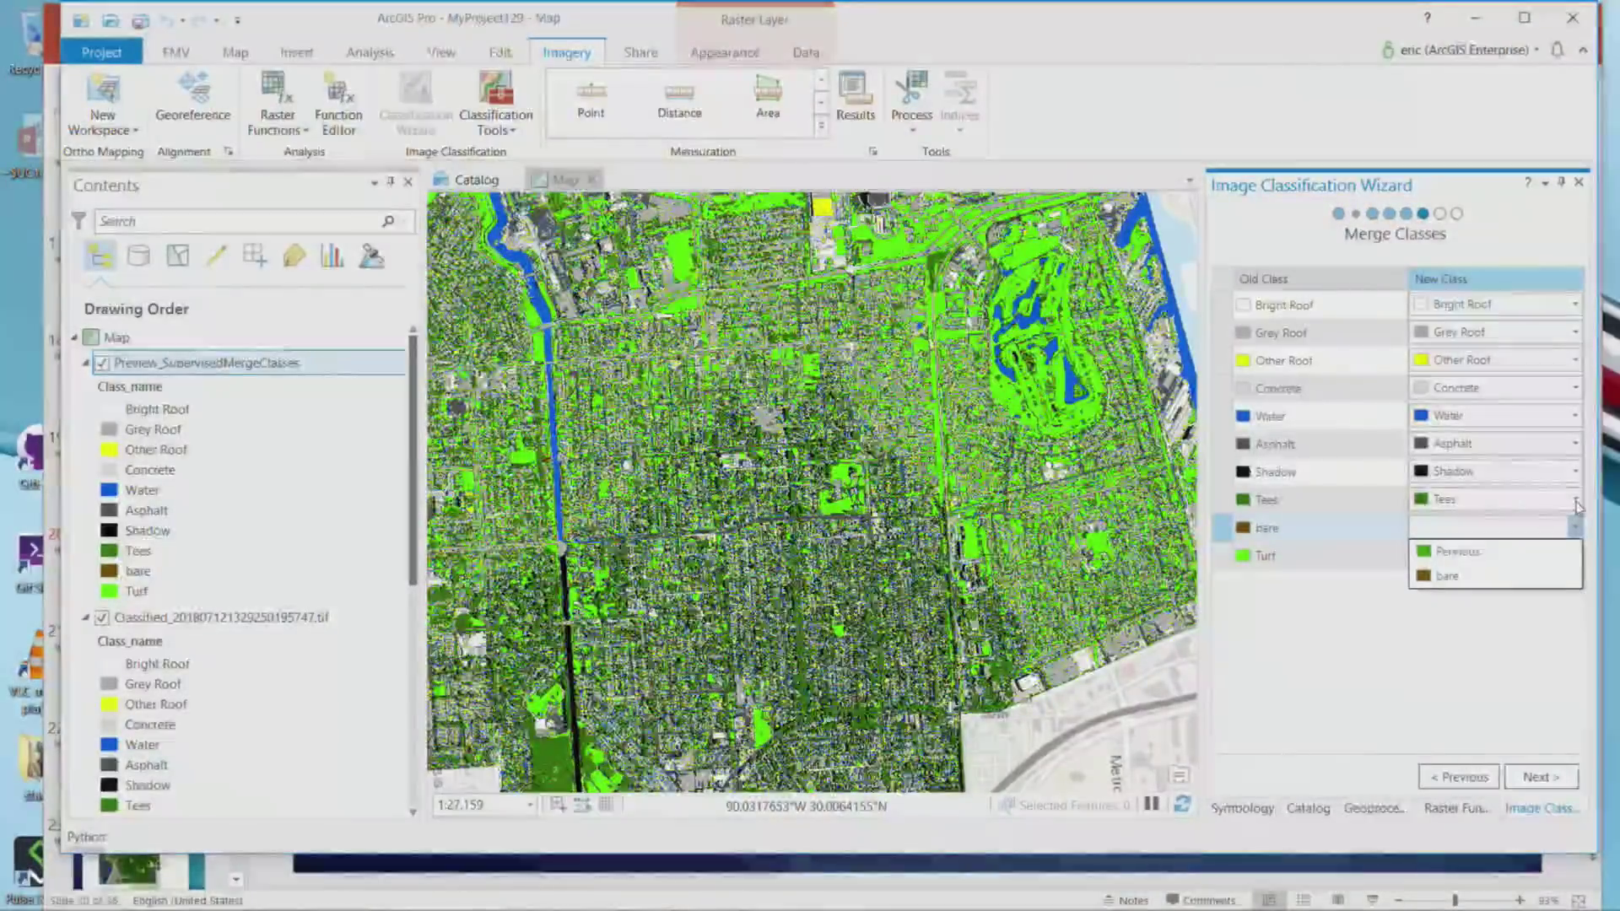
pyautogui.click(1574, 527)
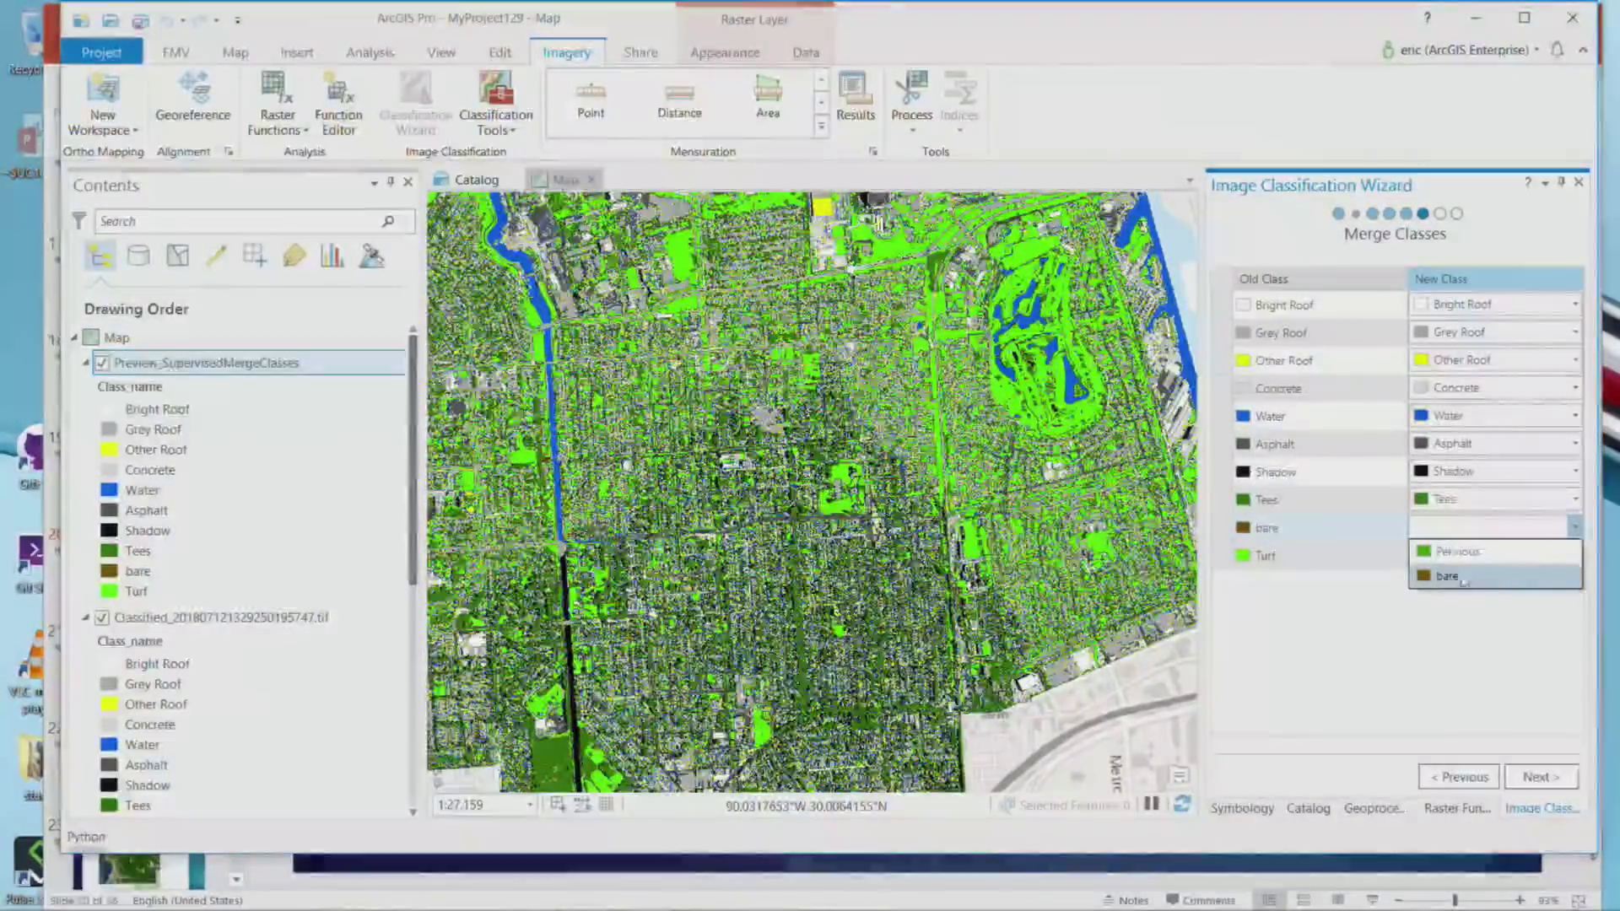
pyautogui.click(1464, 579)
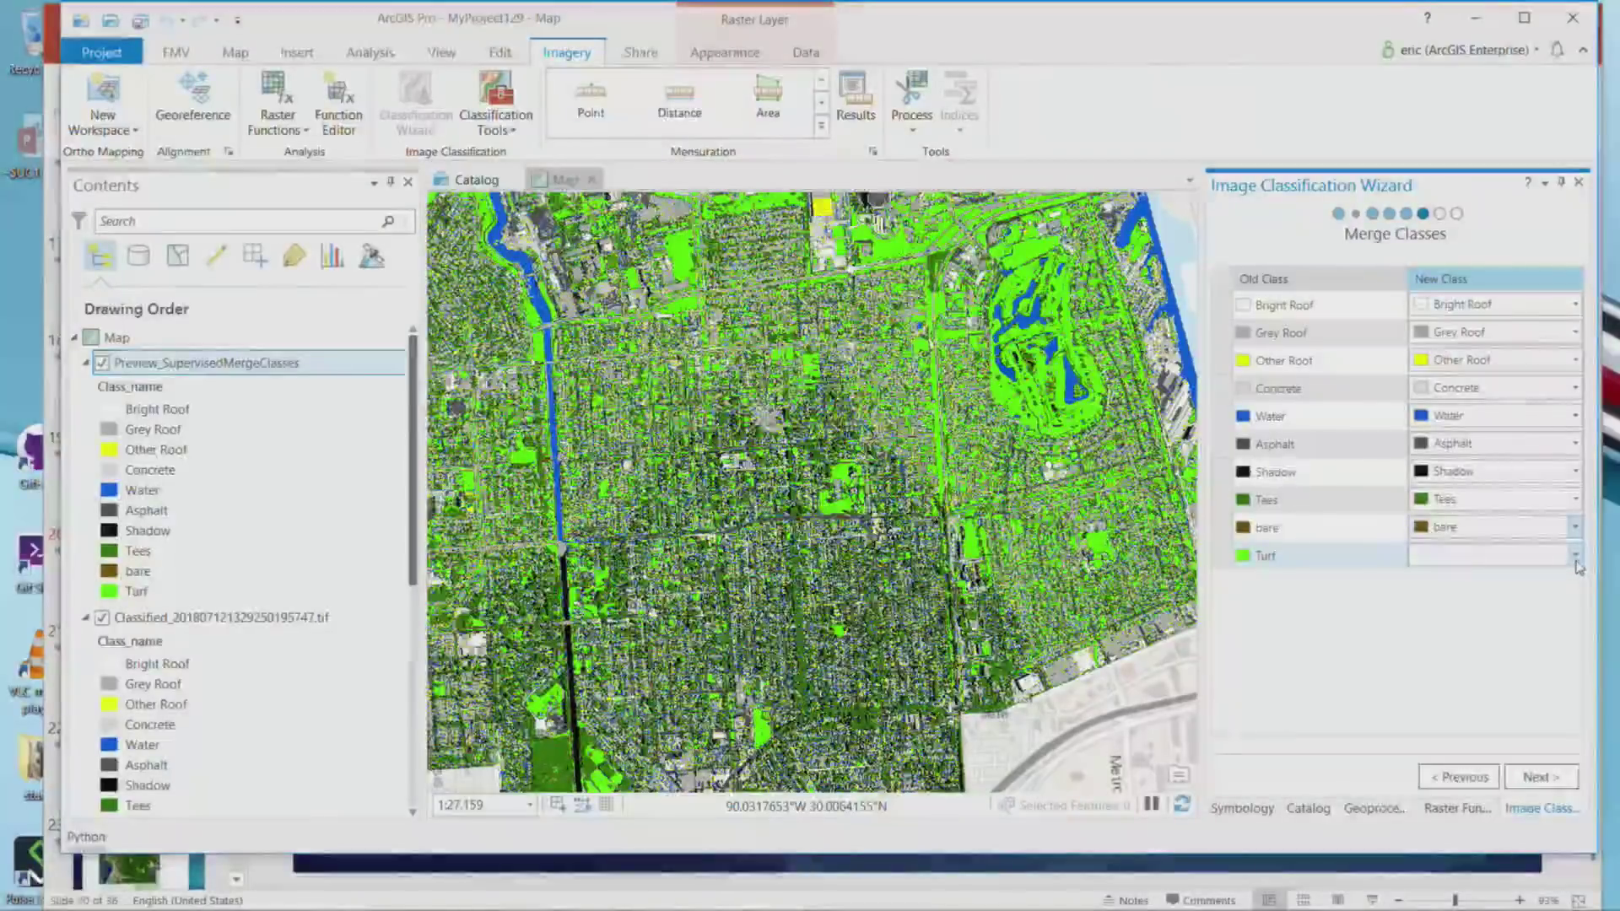
pyautogui.click(1575, 556)
pyautogui.click(1472, 614)
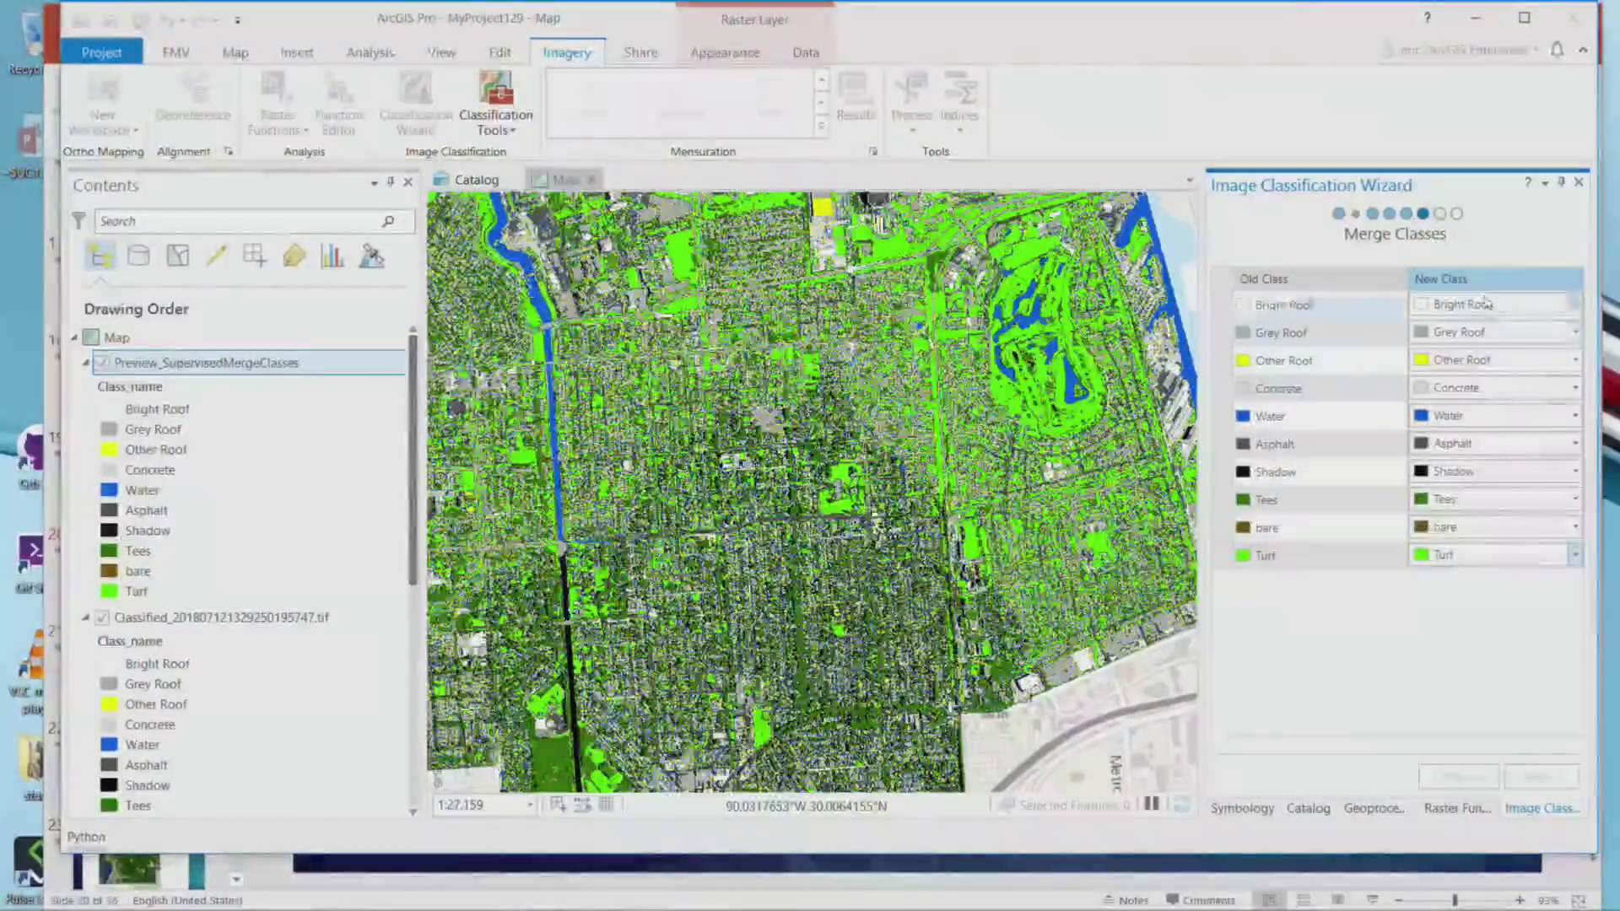
# Run the accuracy assessment with 500 Stratified Random points and inspect the sampling strategy setting.
pyautogui.click(1534, 777)
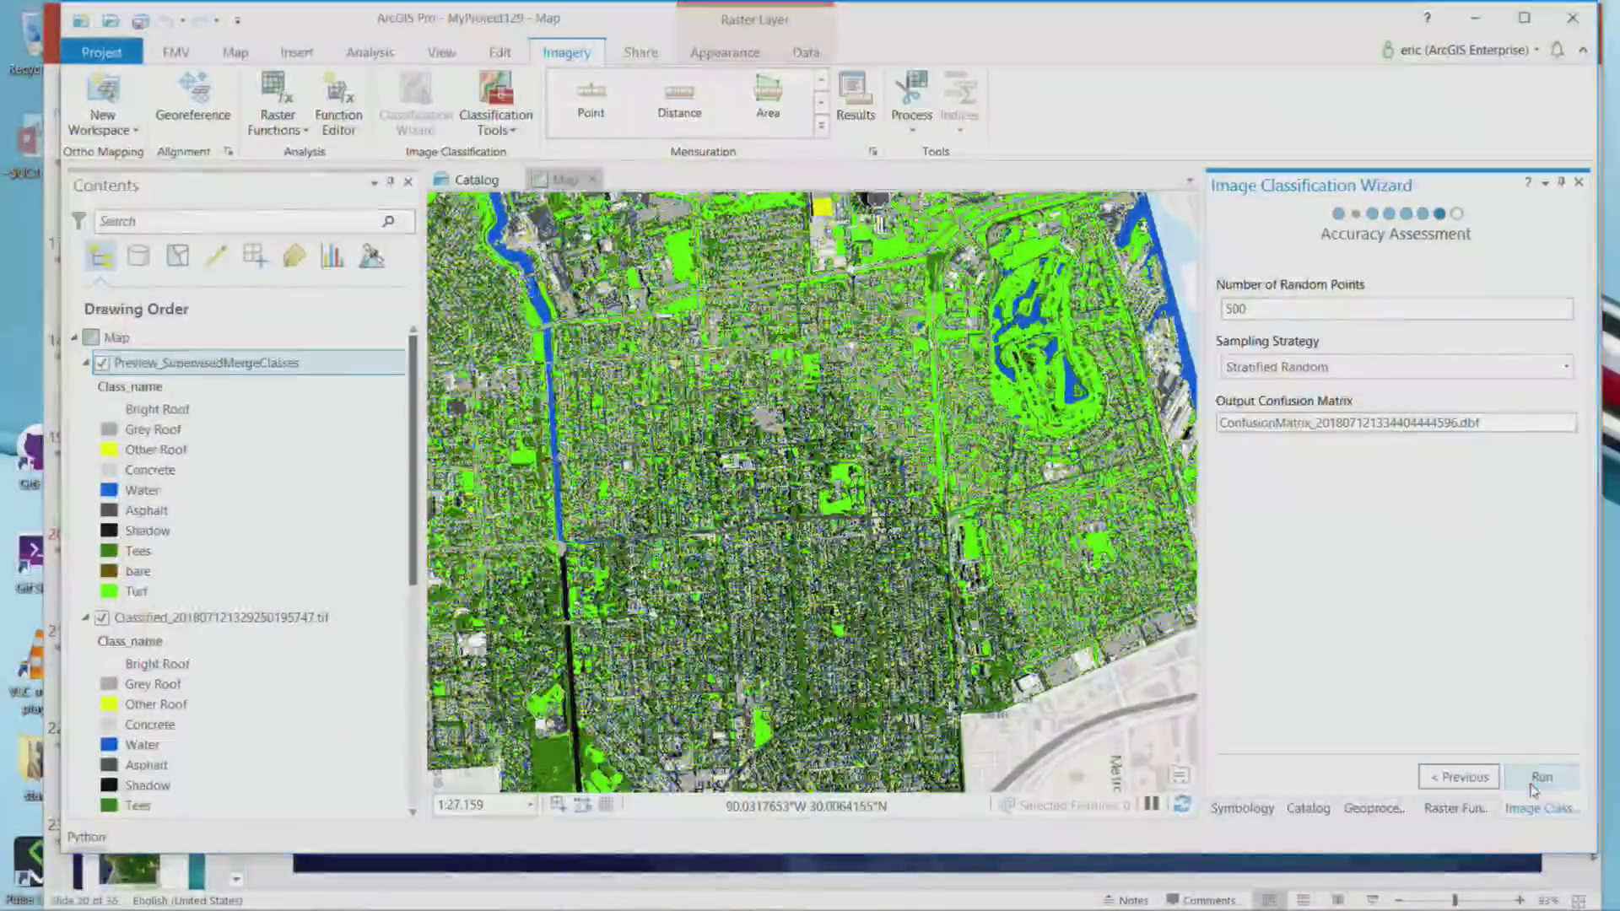
pyautogui.click(1536, 777)
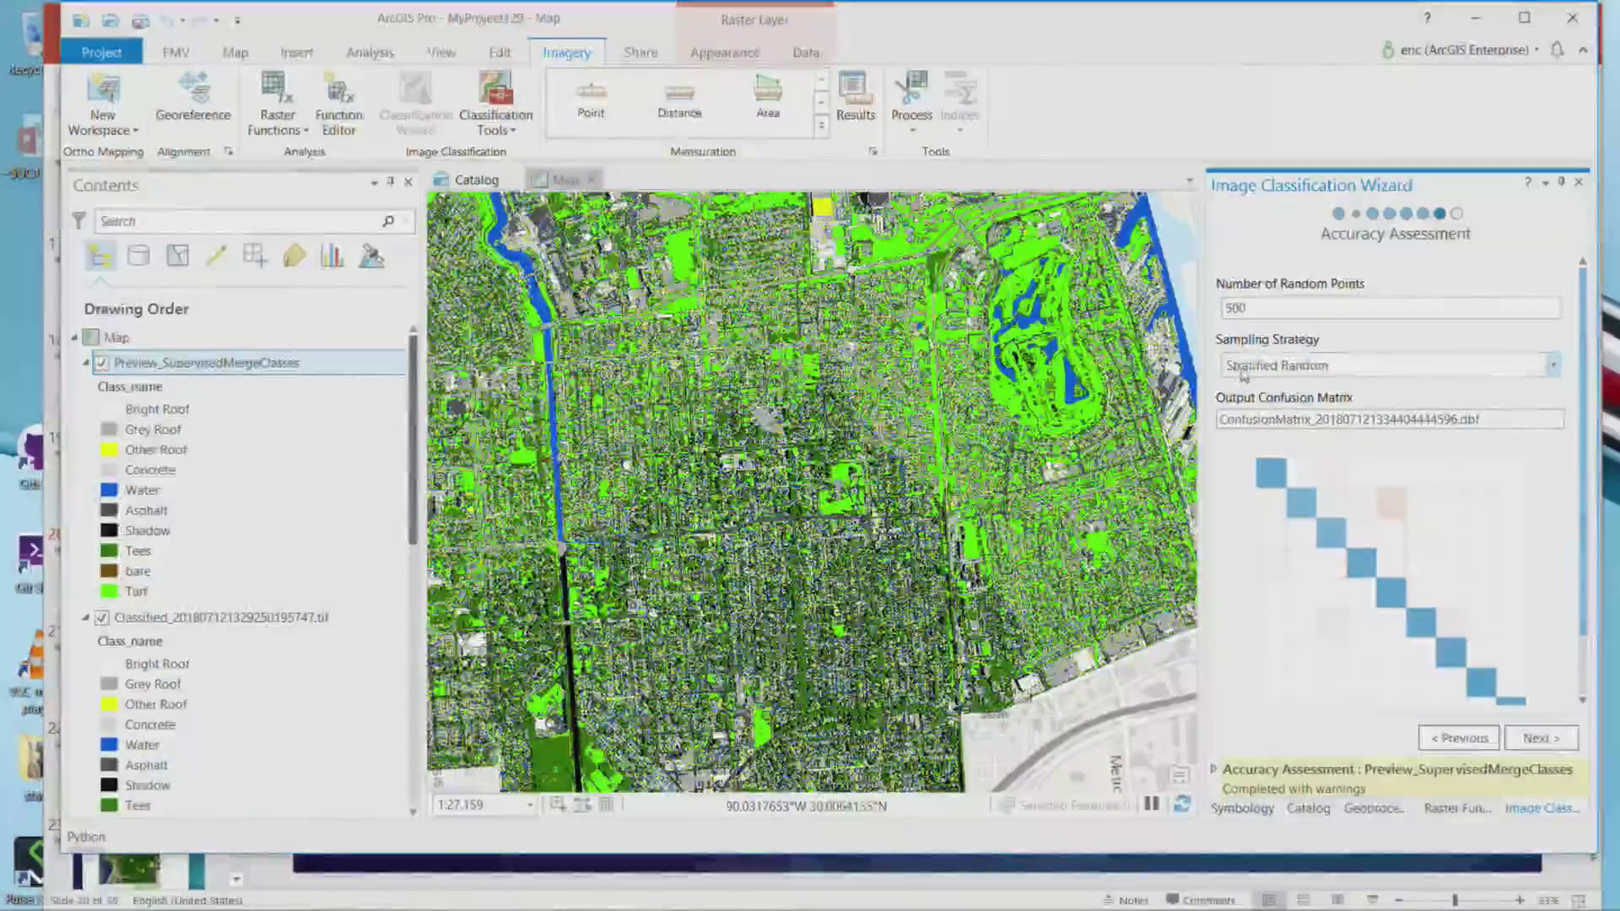
pyautogui.click(1554, 368)
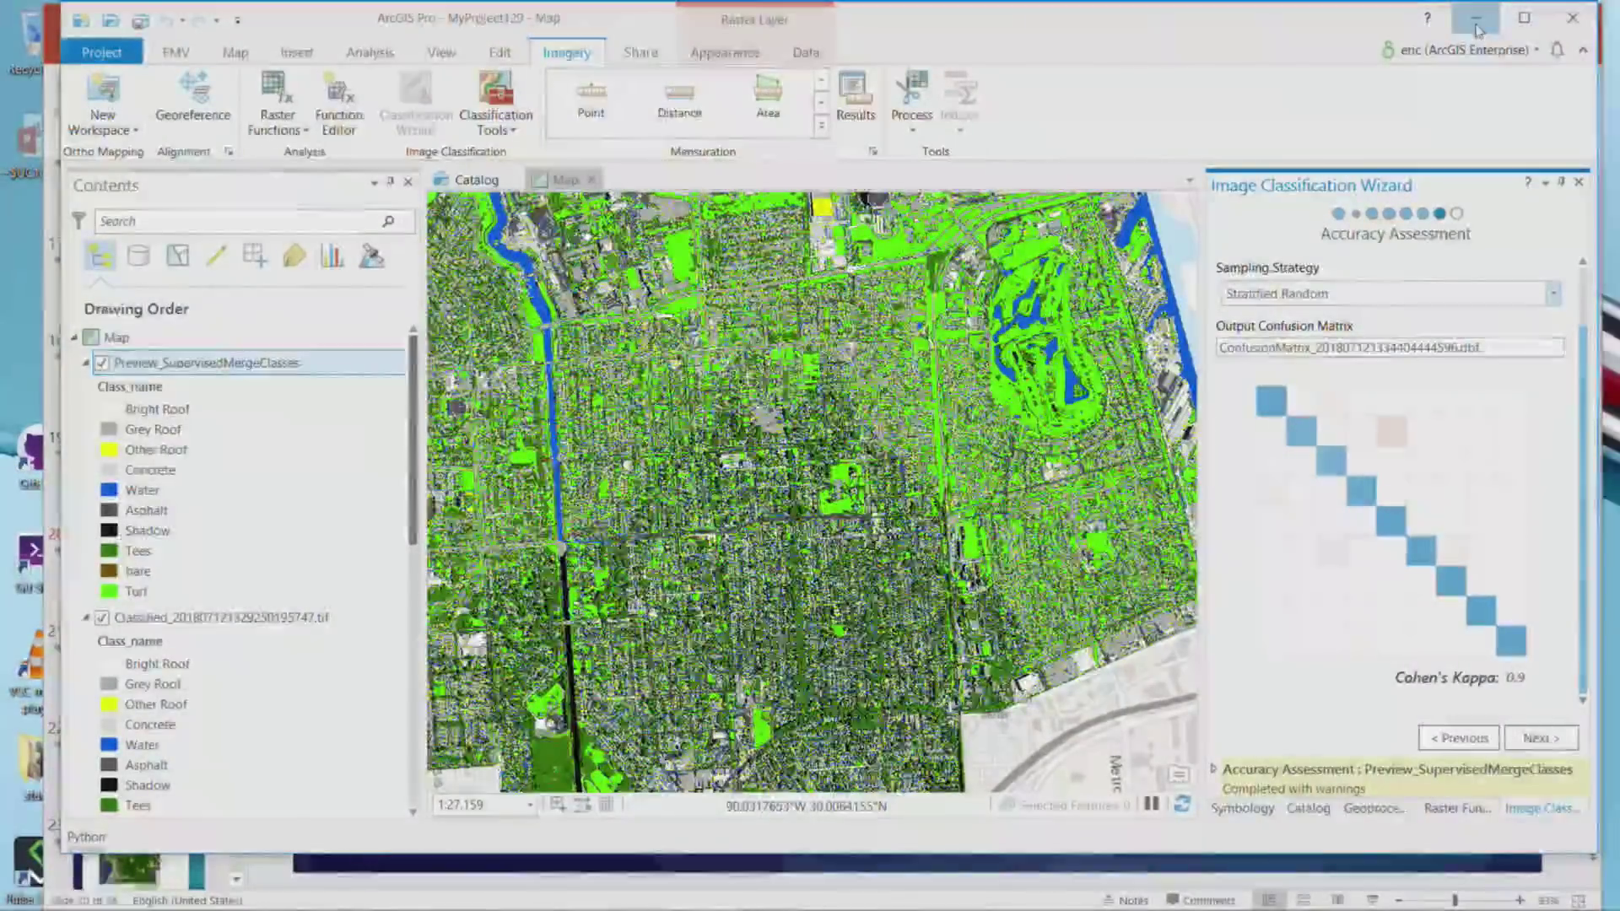
# Minimize the MyProject129 window and switch to the MyProject130 project window.
pyautogui.click(1478, 29)
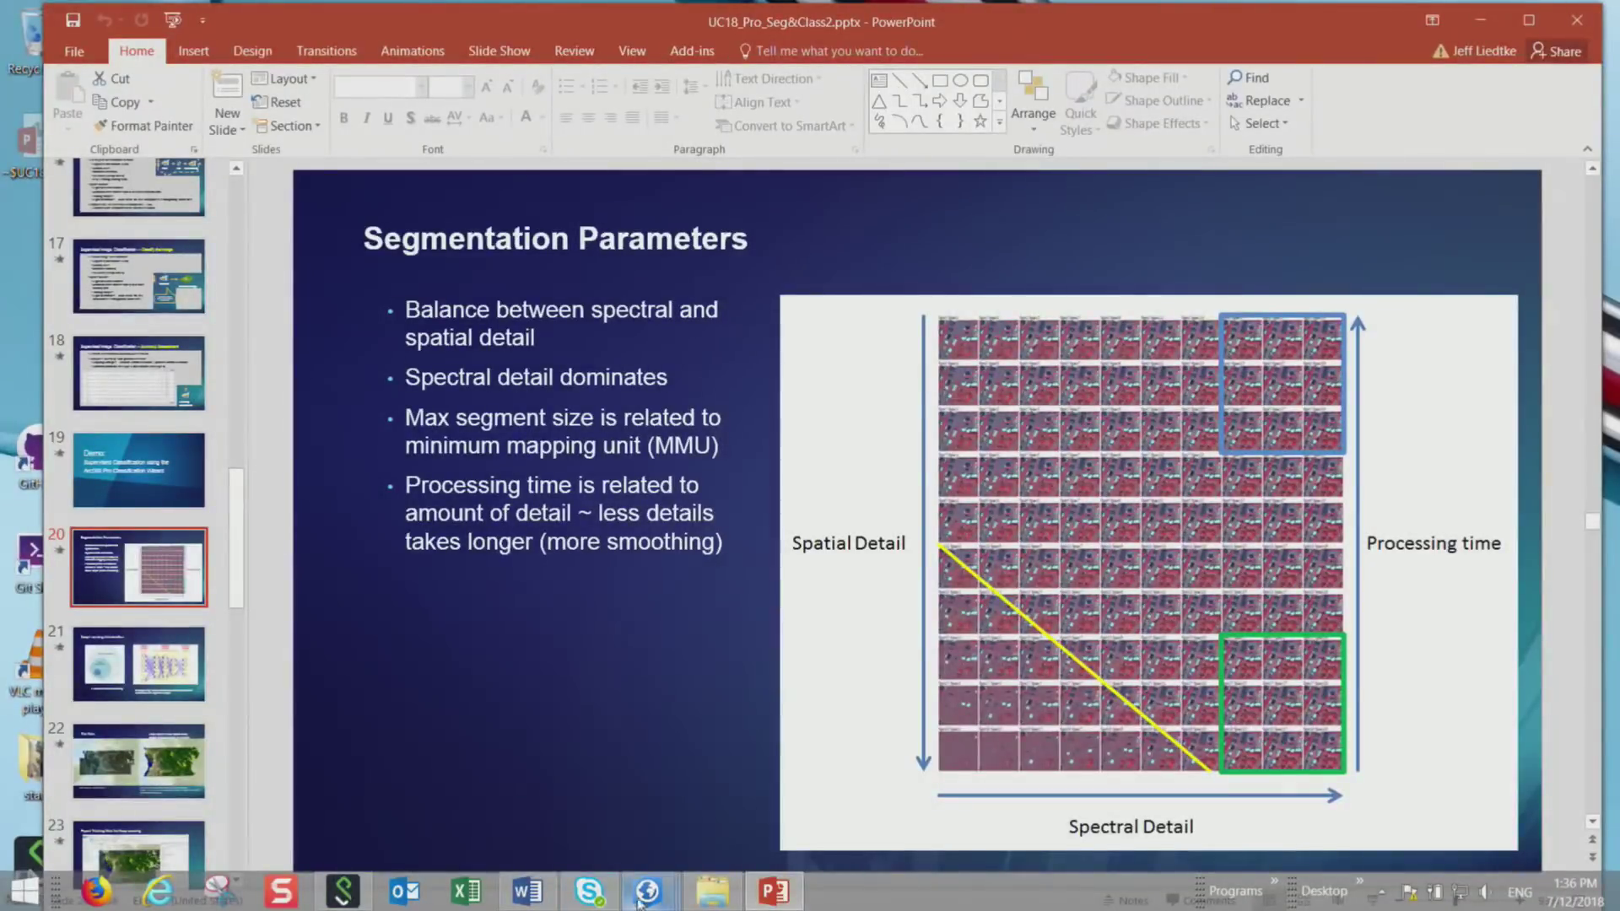
pyautogui.moveTo(638, 905)
pyautogui.moveTo(1000, 812)
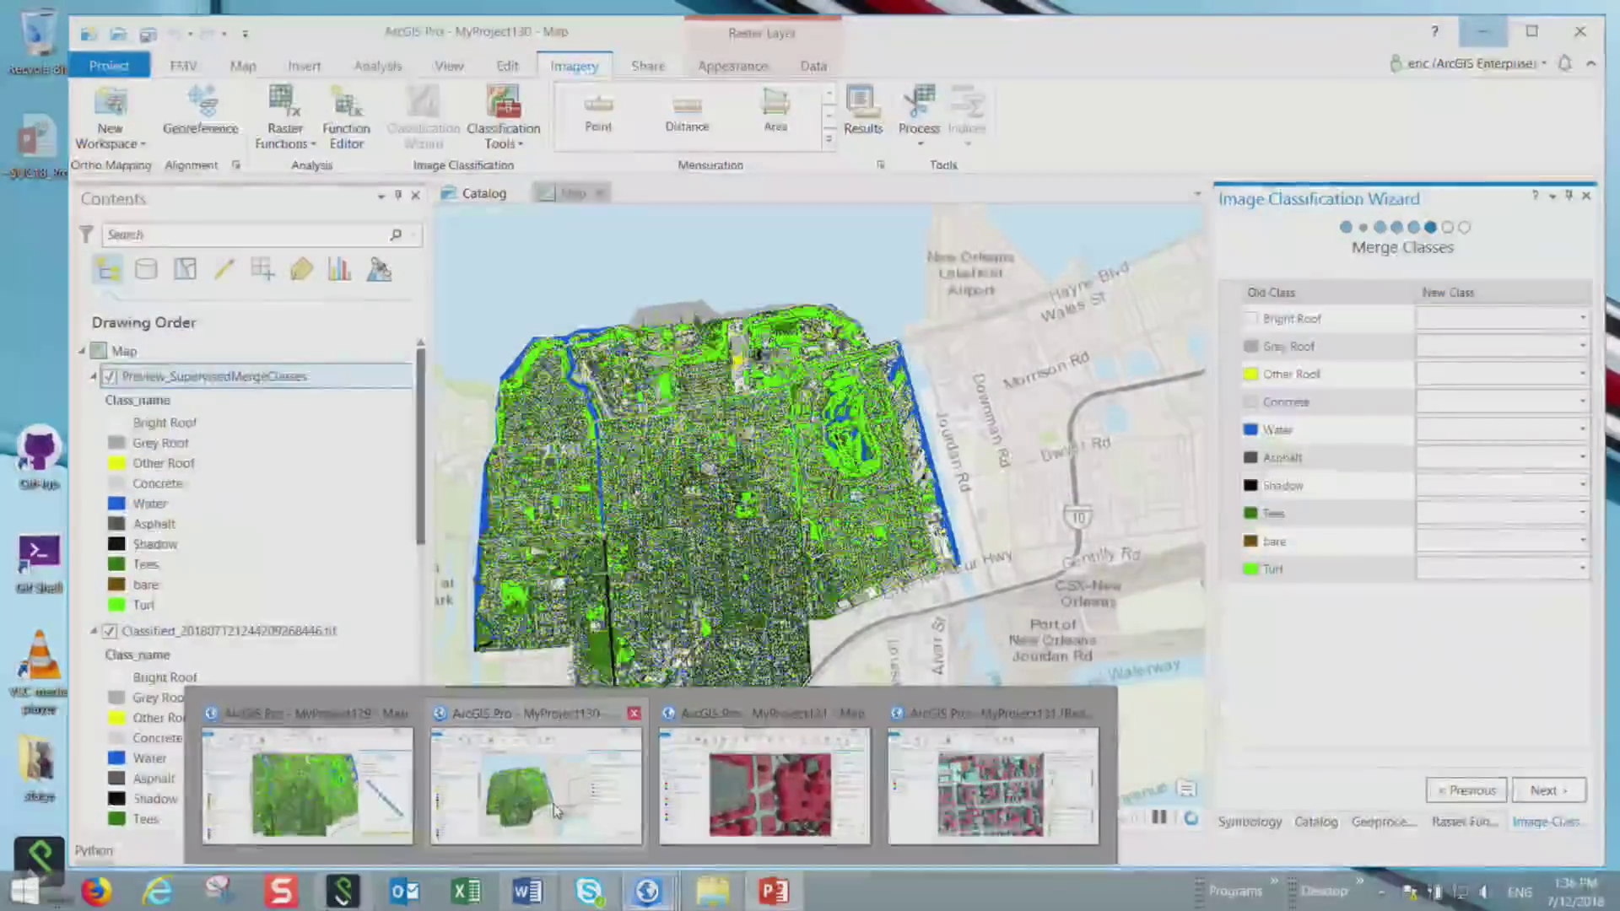
pyautogui.click(556, 812)
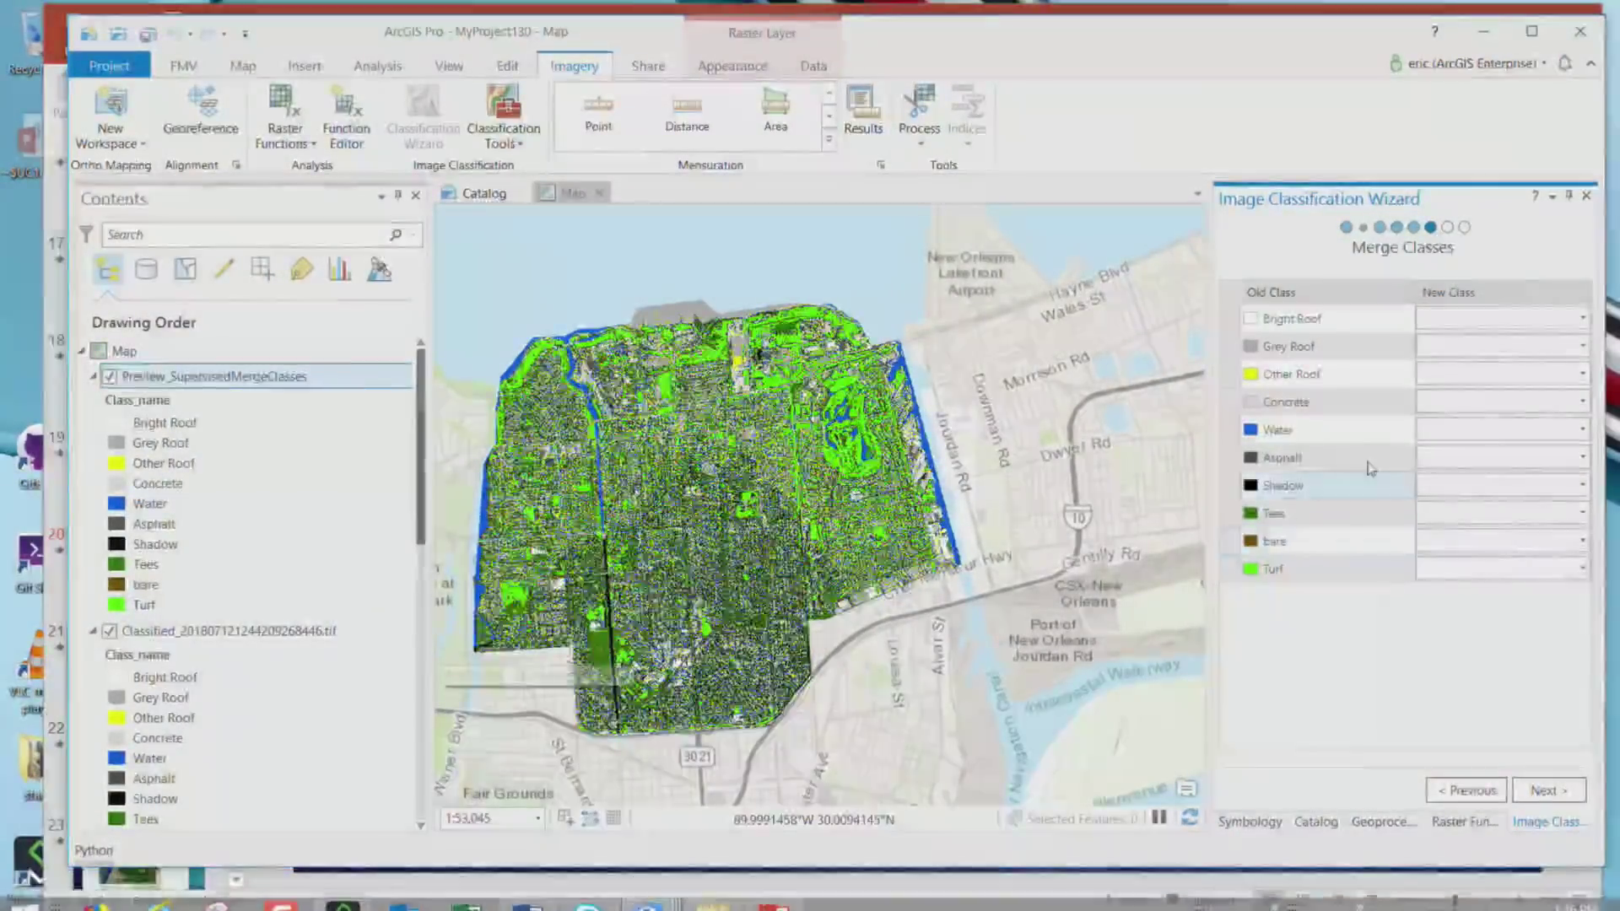
# Merge the Bright Roof, Grey Roof and Other Roof classes into Impervious.
pyautogui.click(1584, 321)
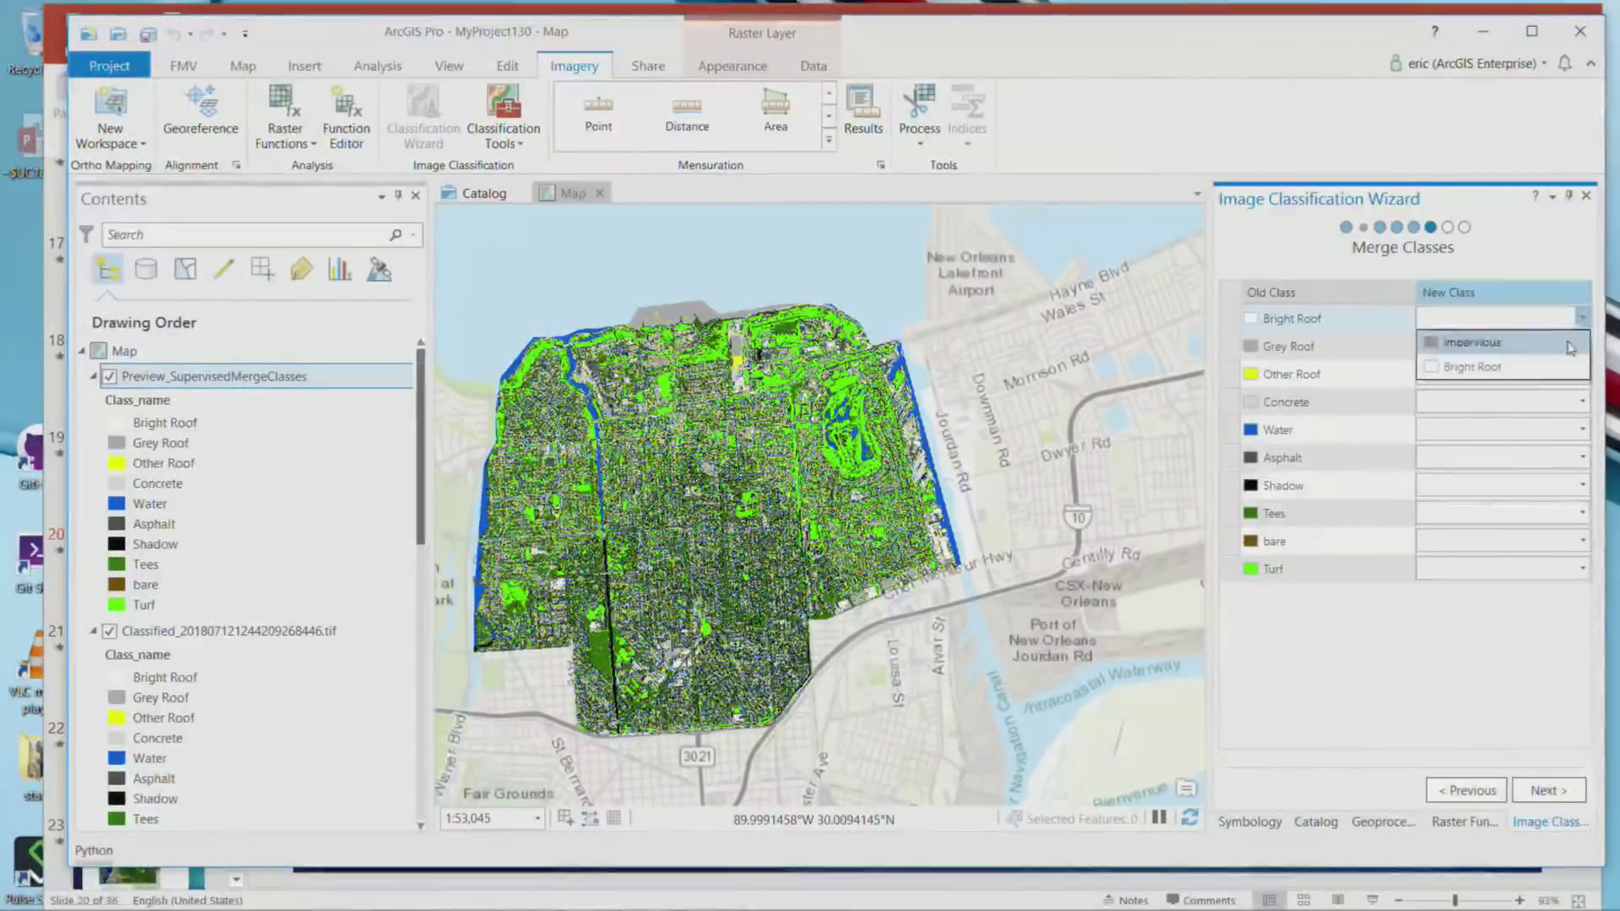
pyautogui.click(1523, 353)
pyautogui.click(1583, 346)
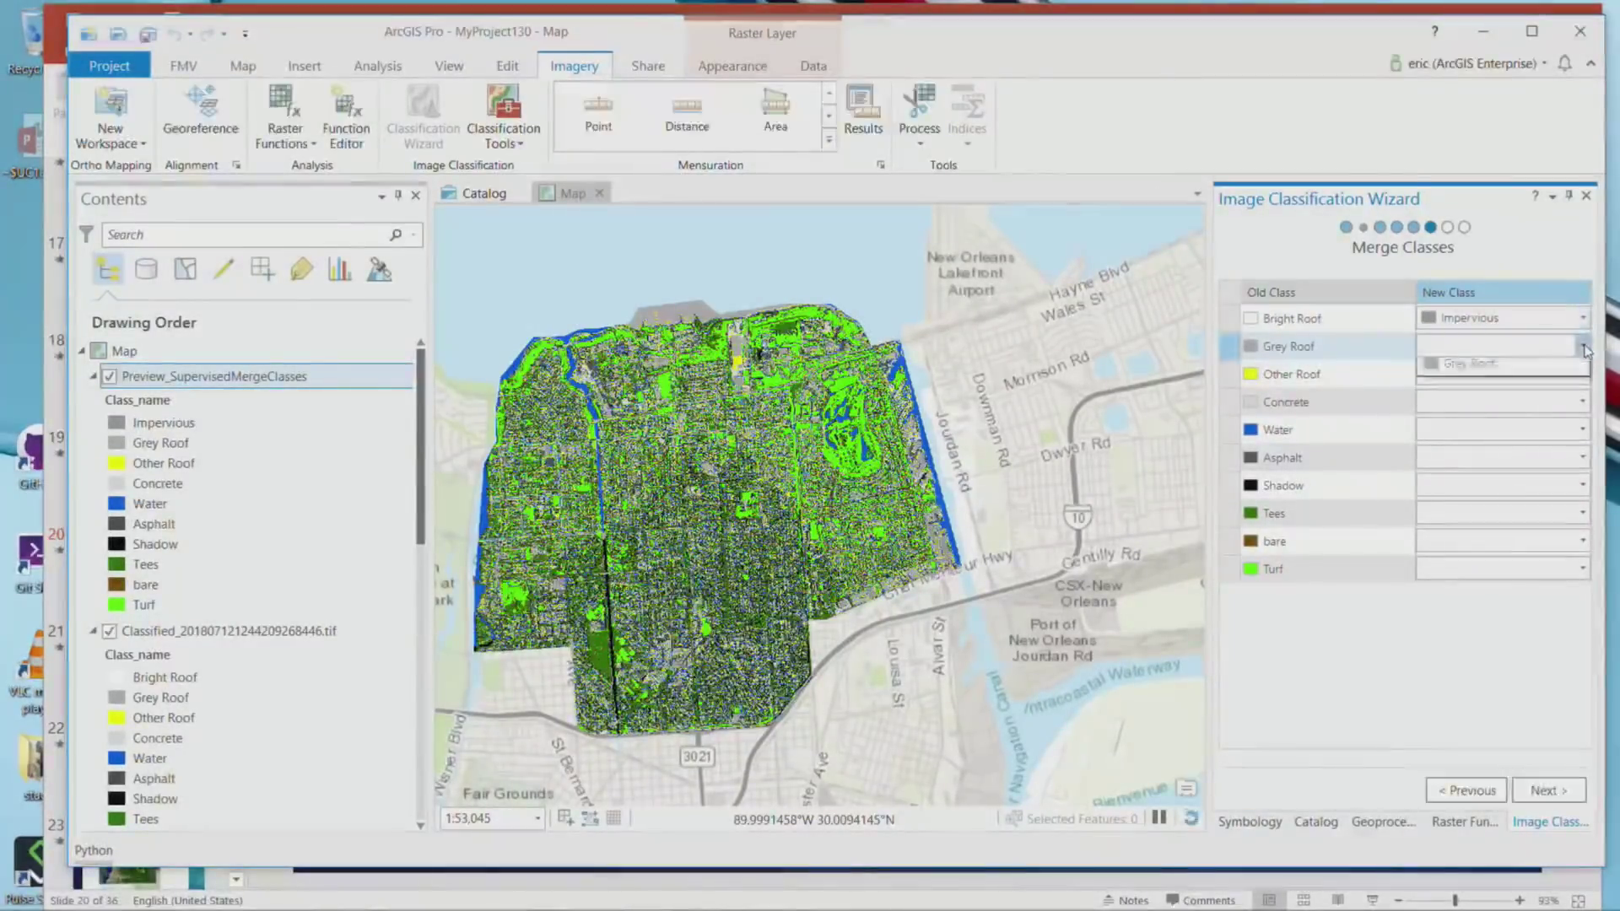
pyautogui.click(1544, 388)
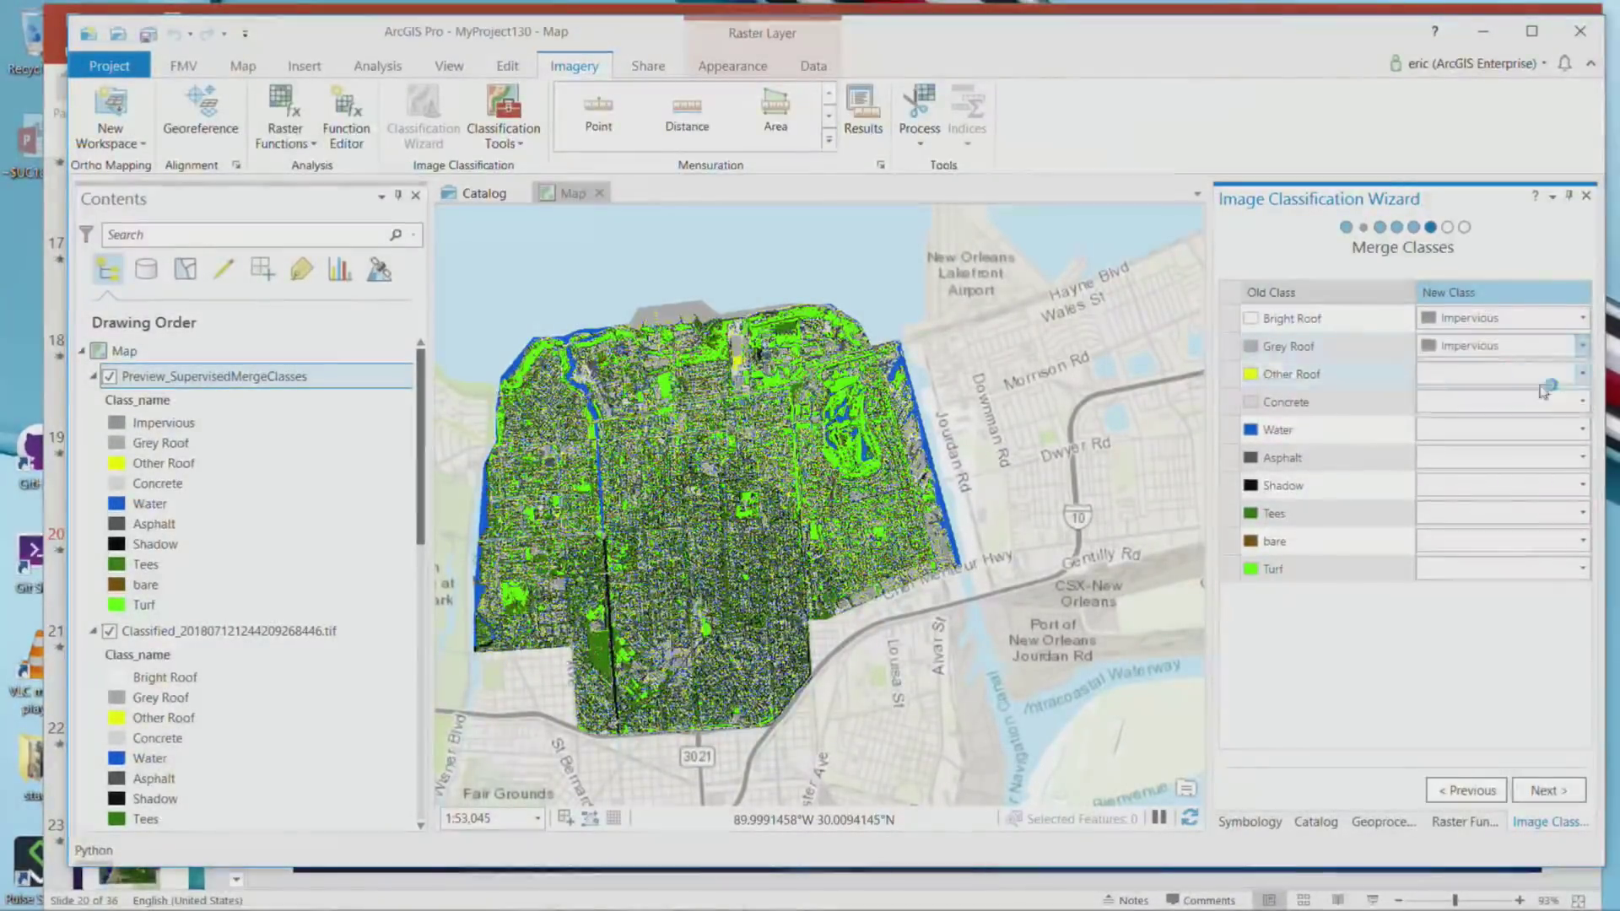
pyautogui.click(1584, 377)
pyautogui.click(1528, 398)
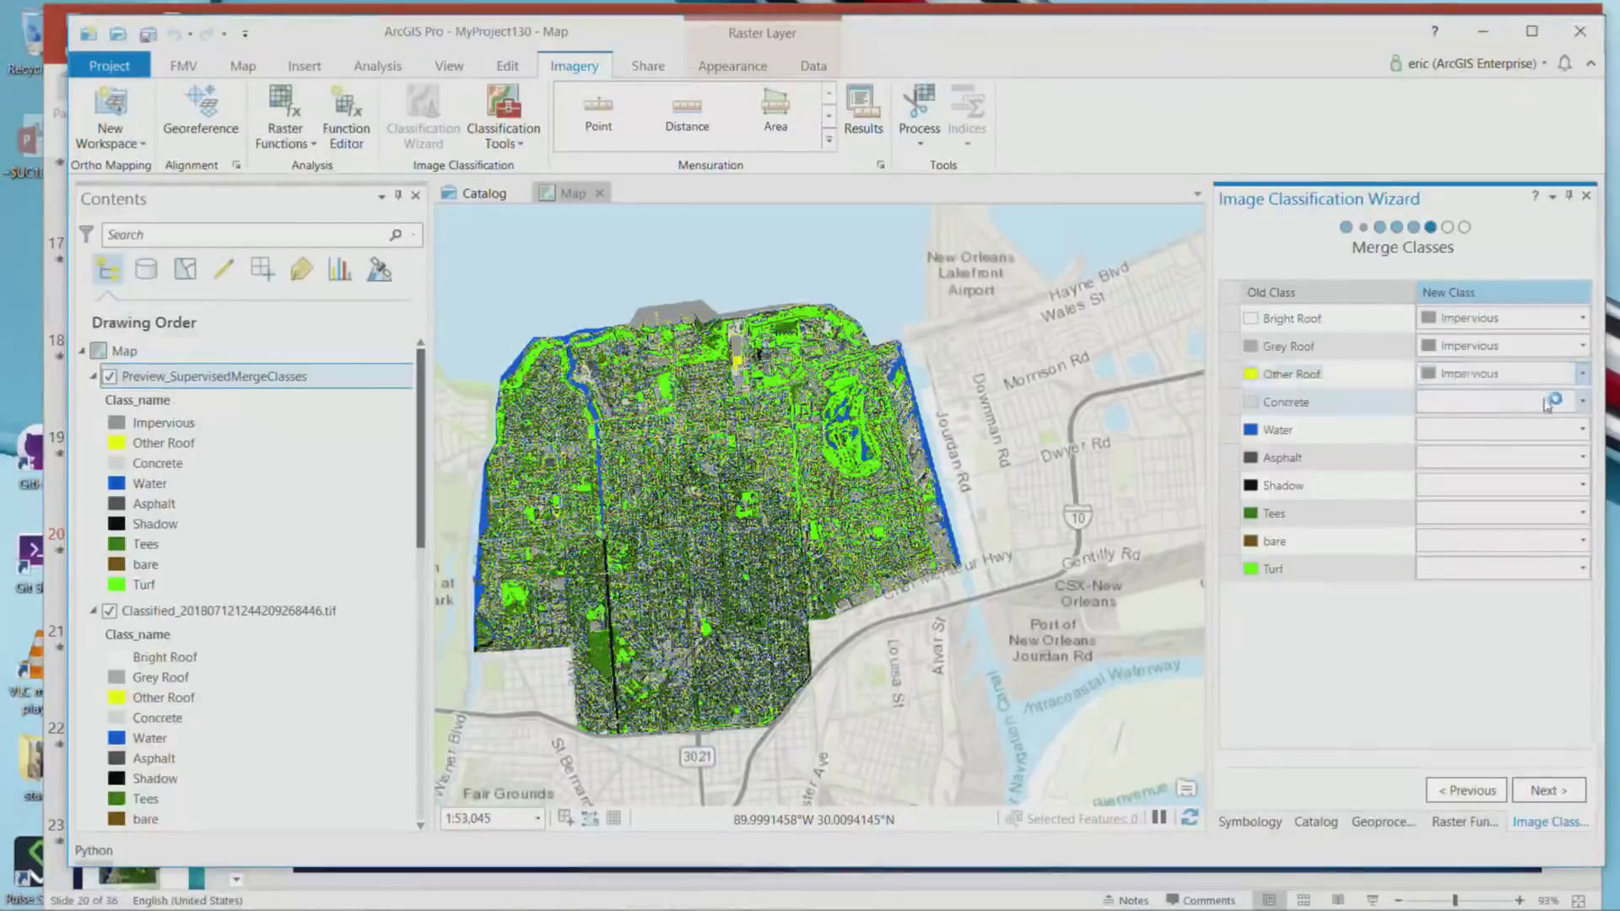
# Merge the Concrete, Water, Asphalt and Shadow classes into Impervious.
pyautogui.click(1584, 404)
pyautogui.click(1511, 426)
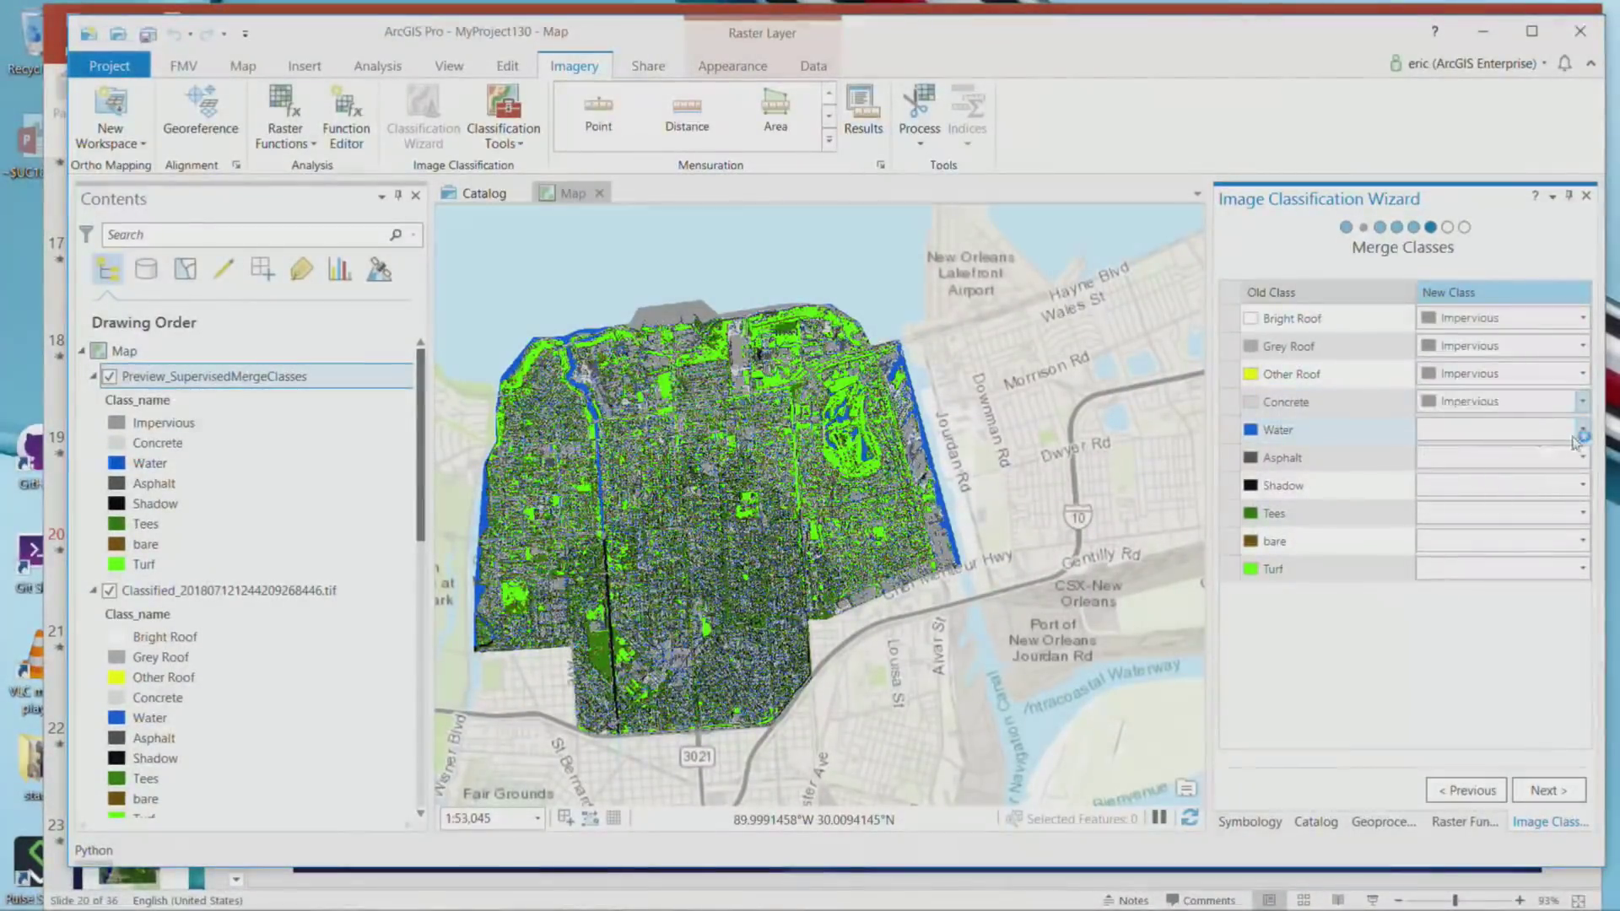
pyautogui.click(1583, 432)
pyautogui.click(1519, 453)
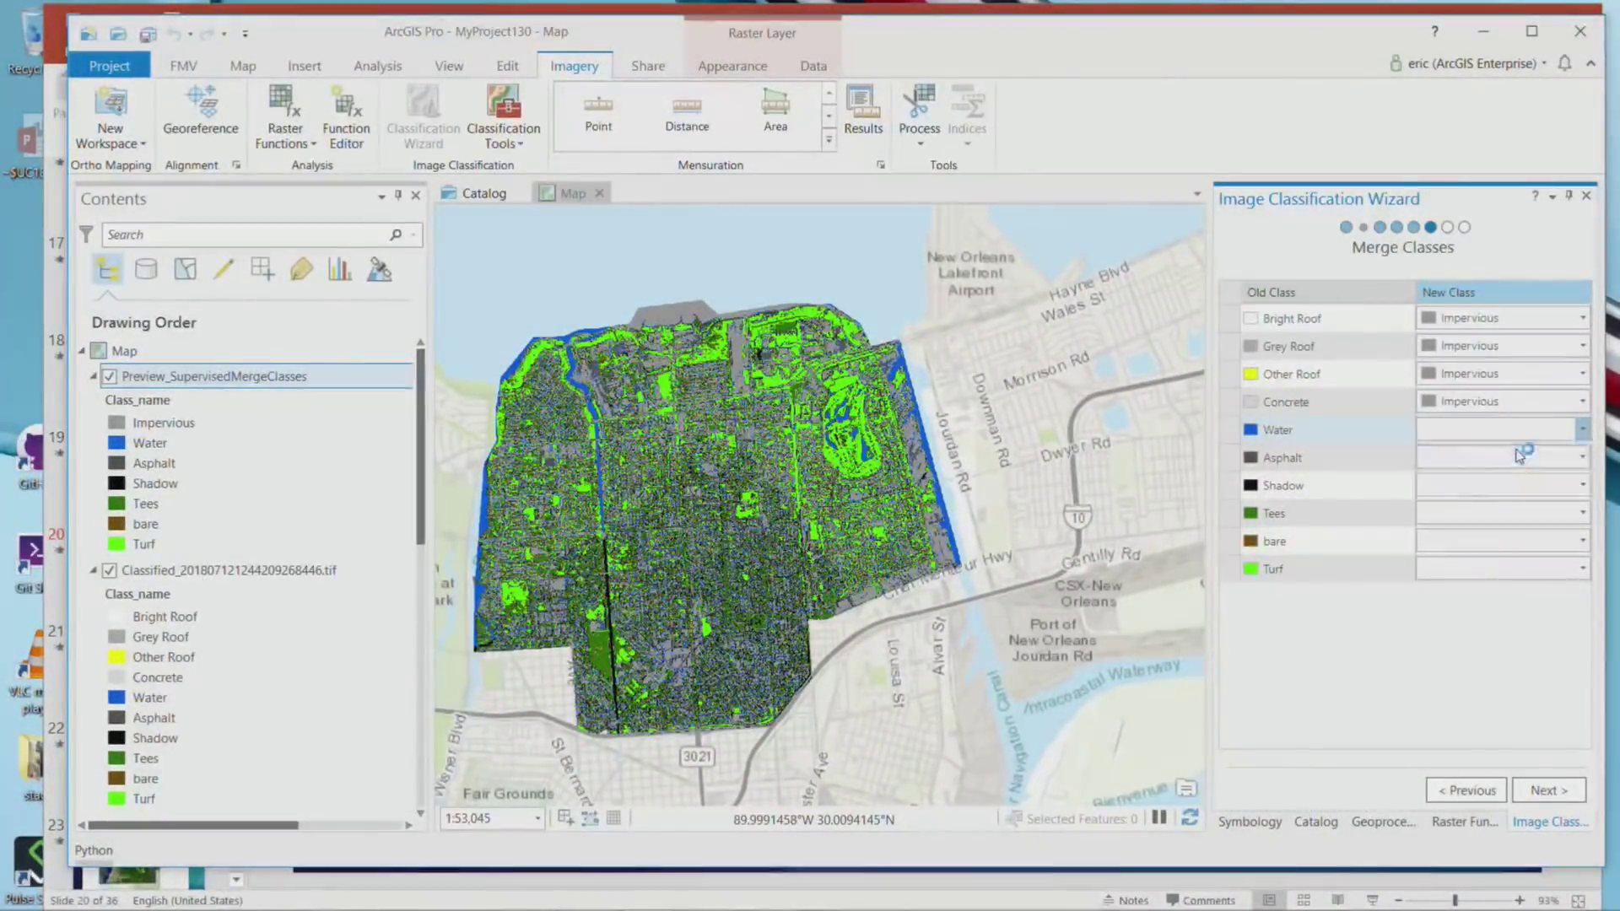
pyautogui.click(1584, 457)
pyautogui.click(1515, 481)
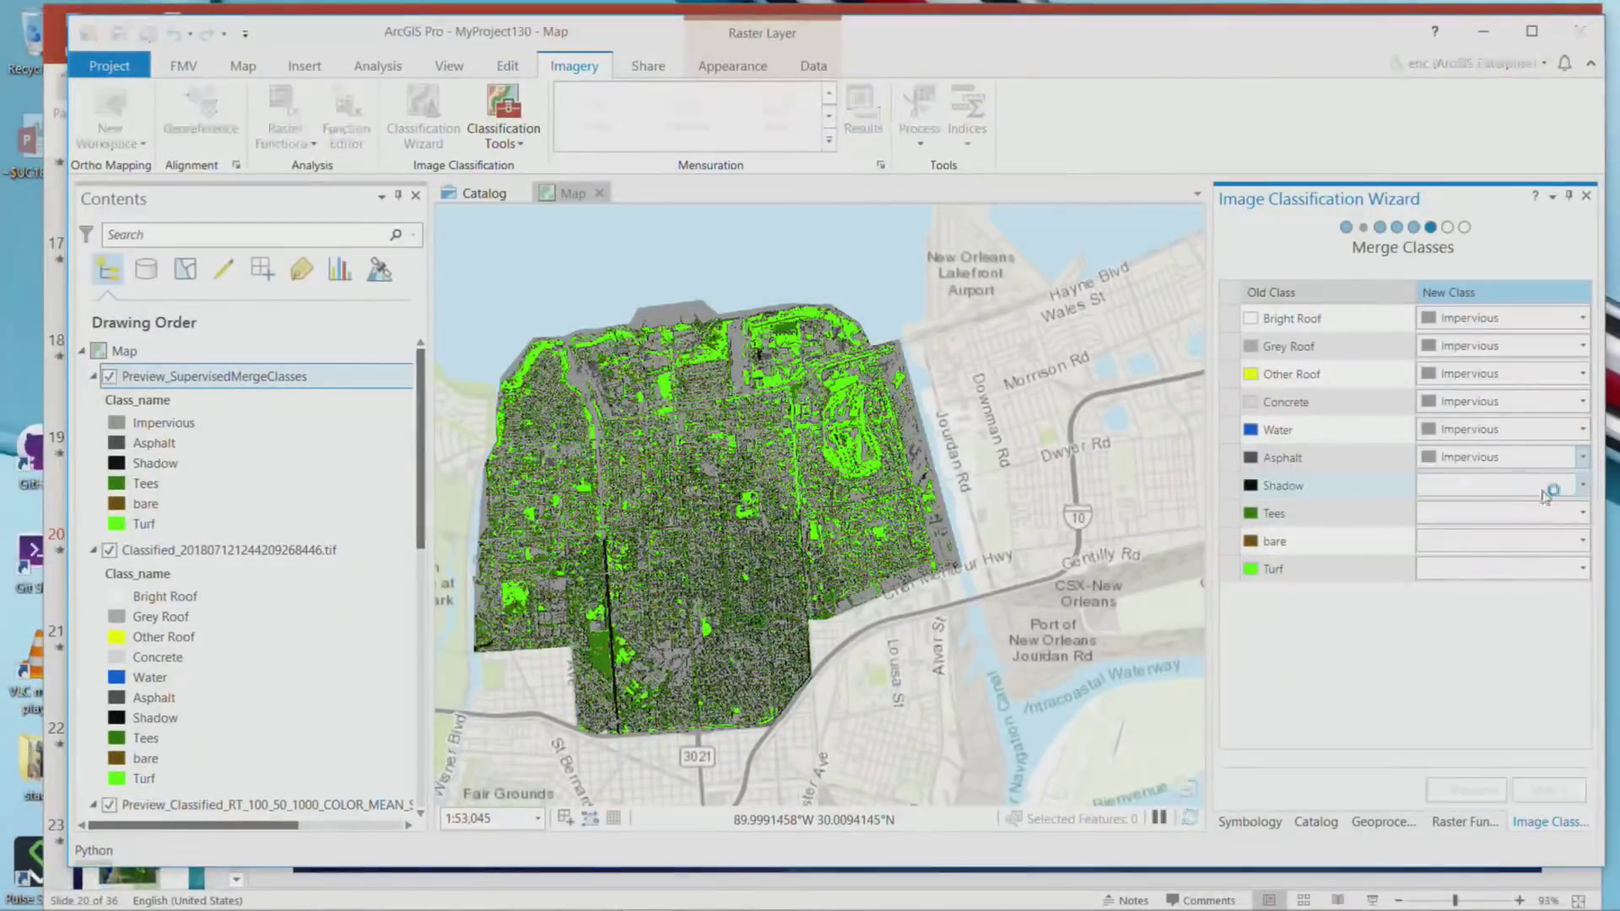
pyautogui.click(1584, 485)
pyautogui.click(1519, 506)
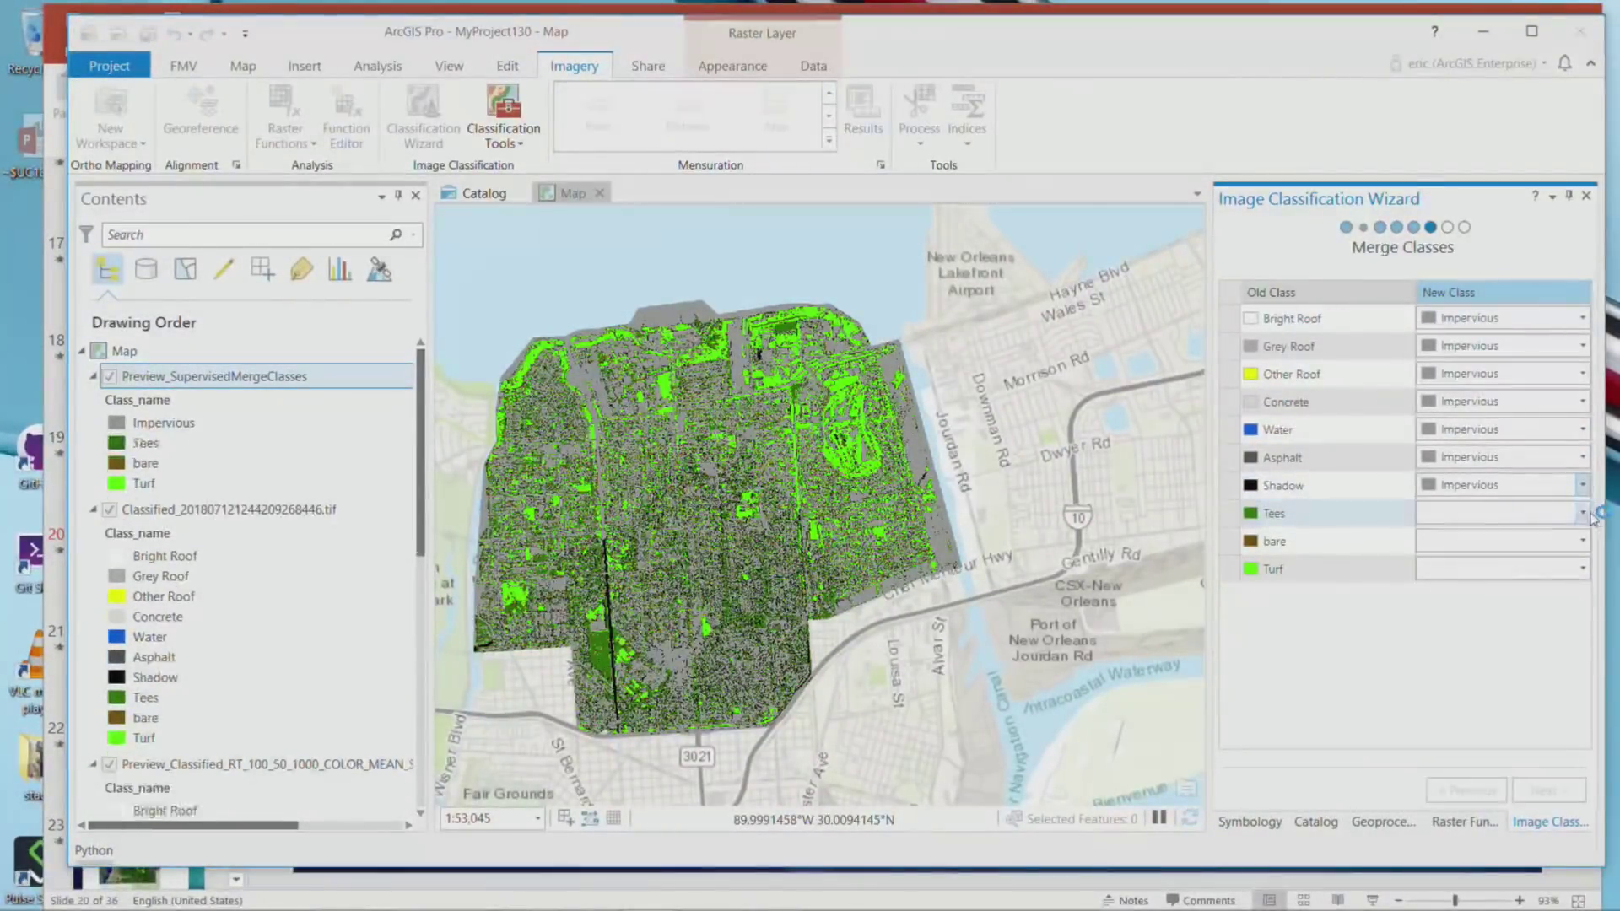
# Merge the Tees, bare and Turf classes into Pervious.
pyautogui.click(1584, 513)
pyautogui.click(1482, 540)
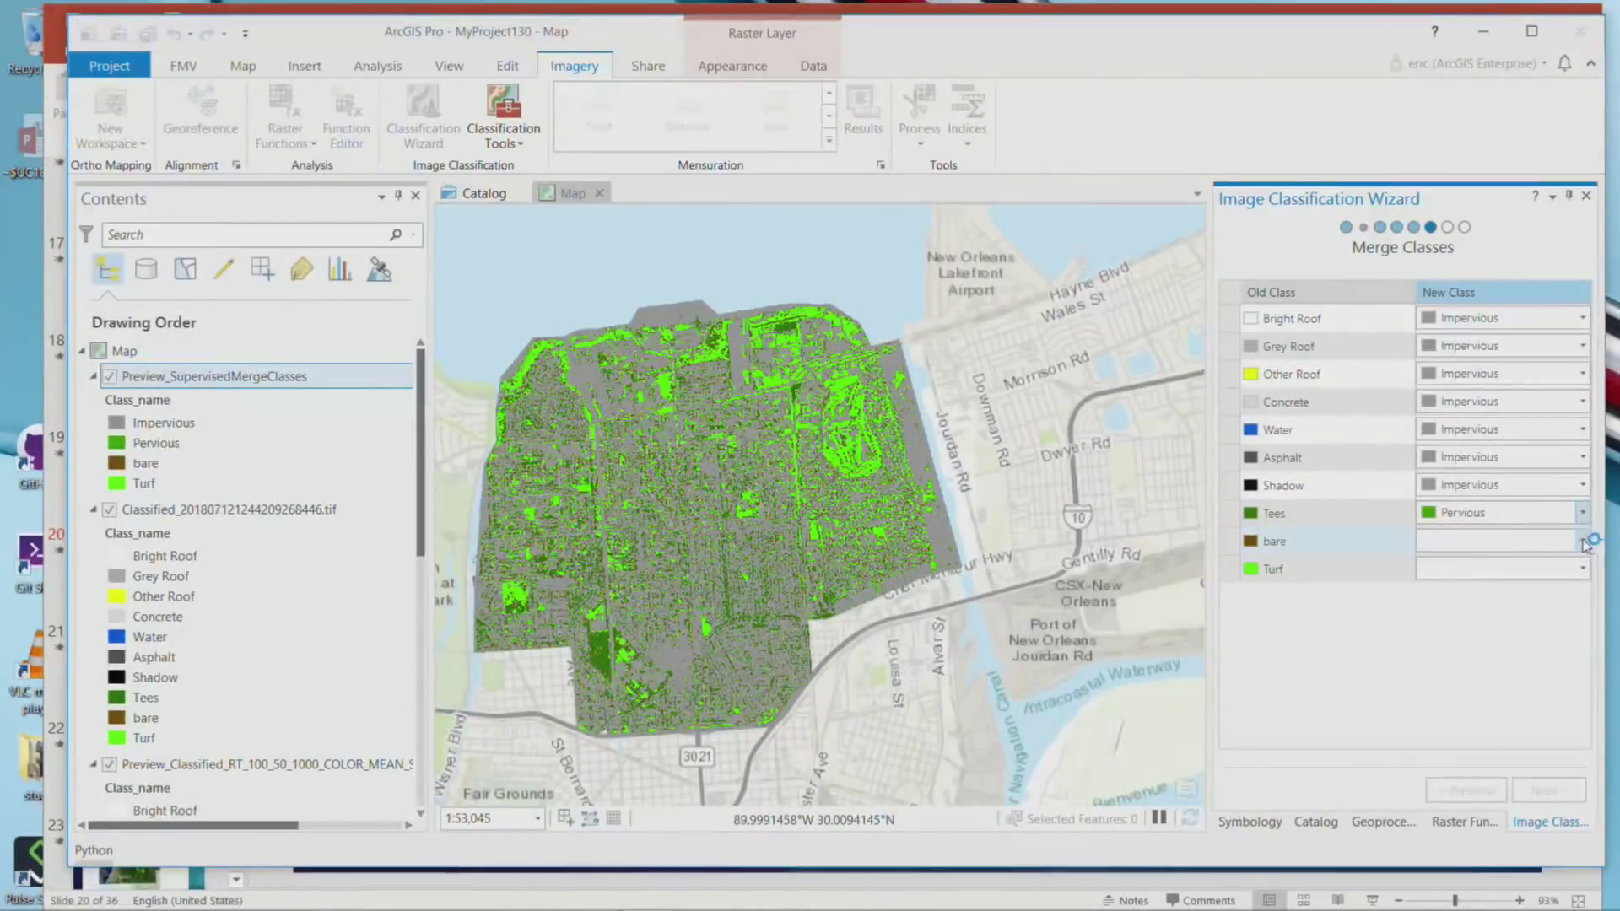
pyautogui.click(1584, 541)
pyautogui.click(1469, 569)
pyautogui.click(1584, 569)
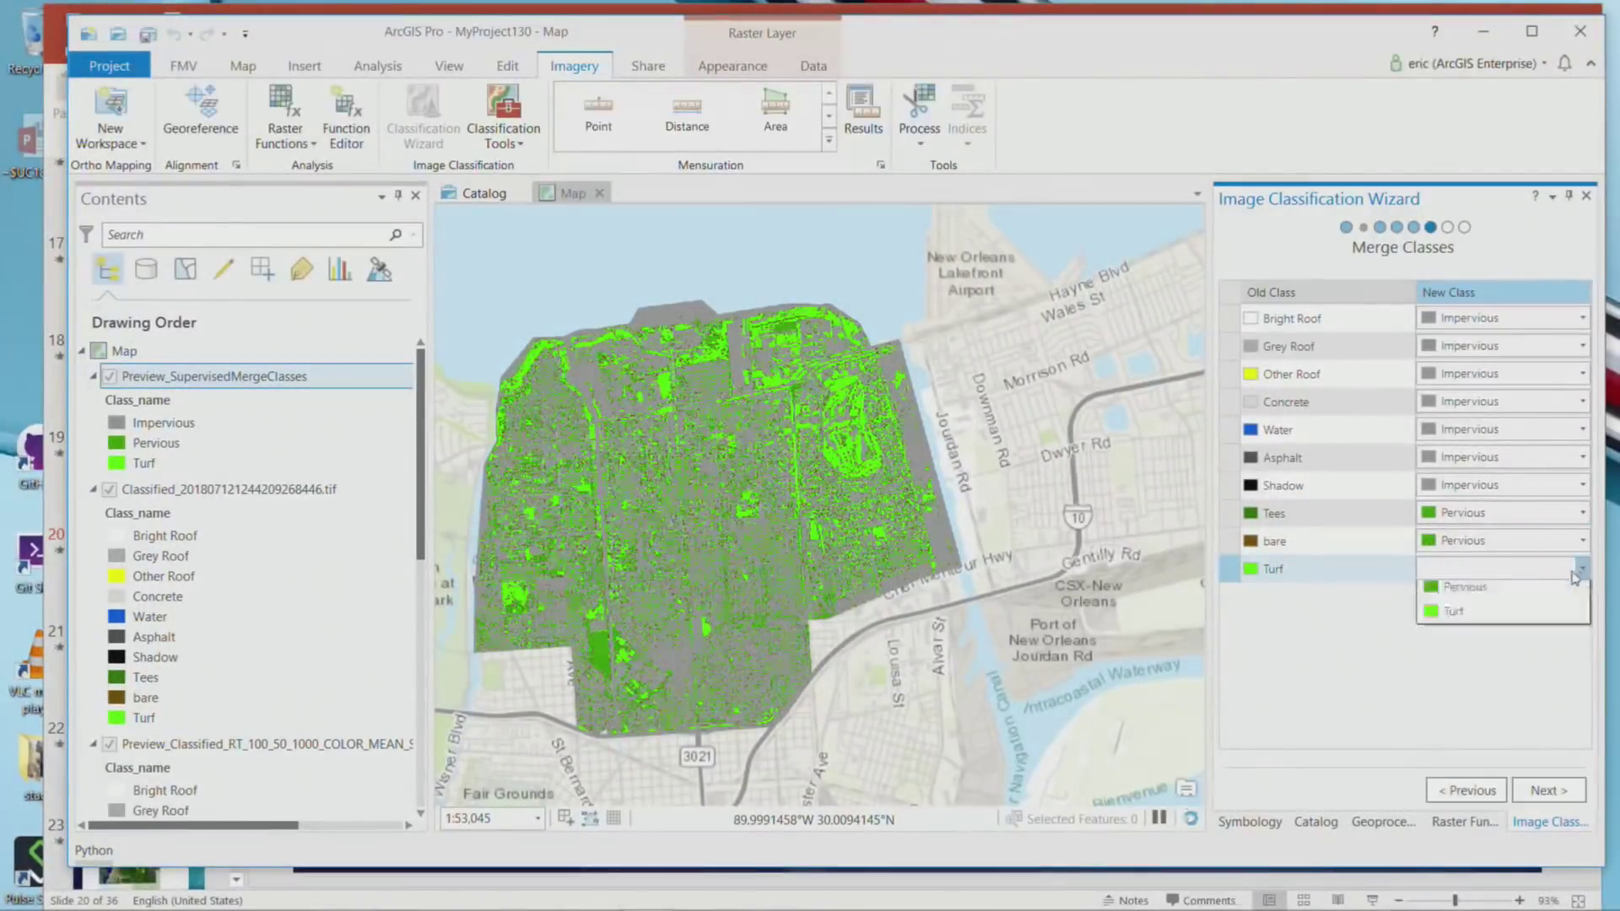
pyautogui.click(1464, 593)
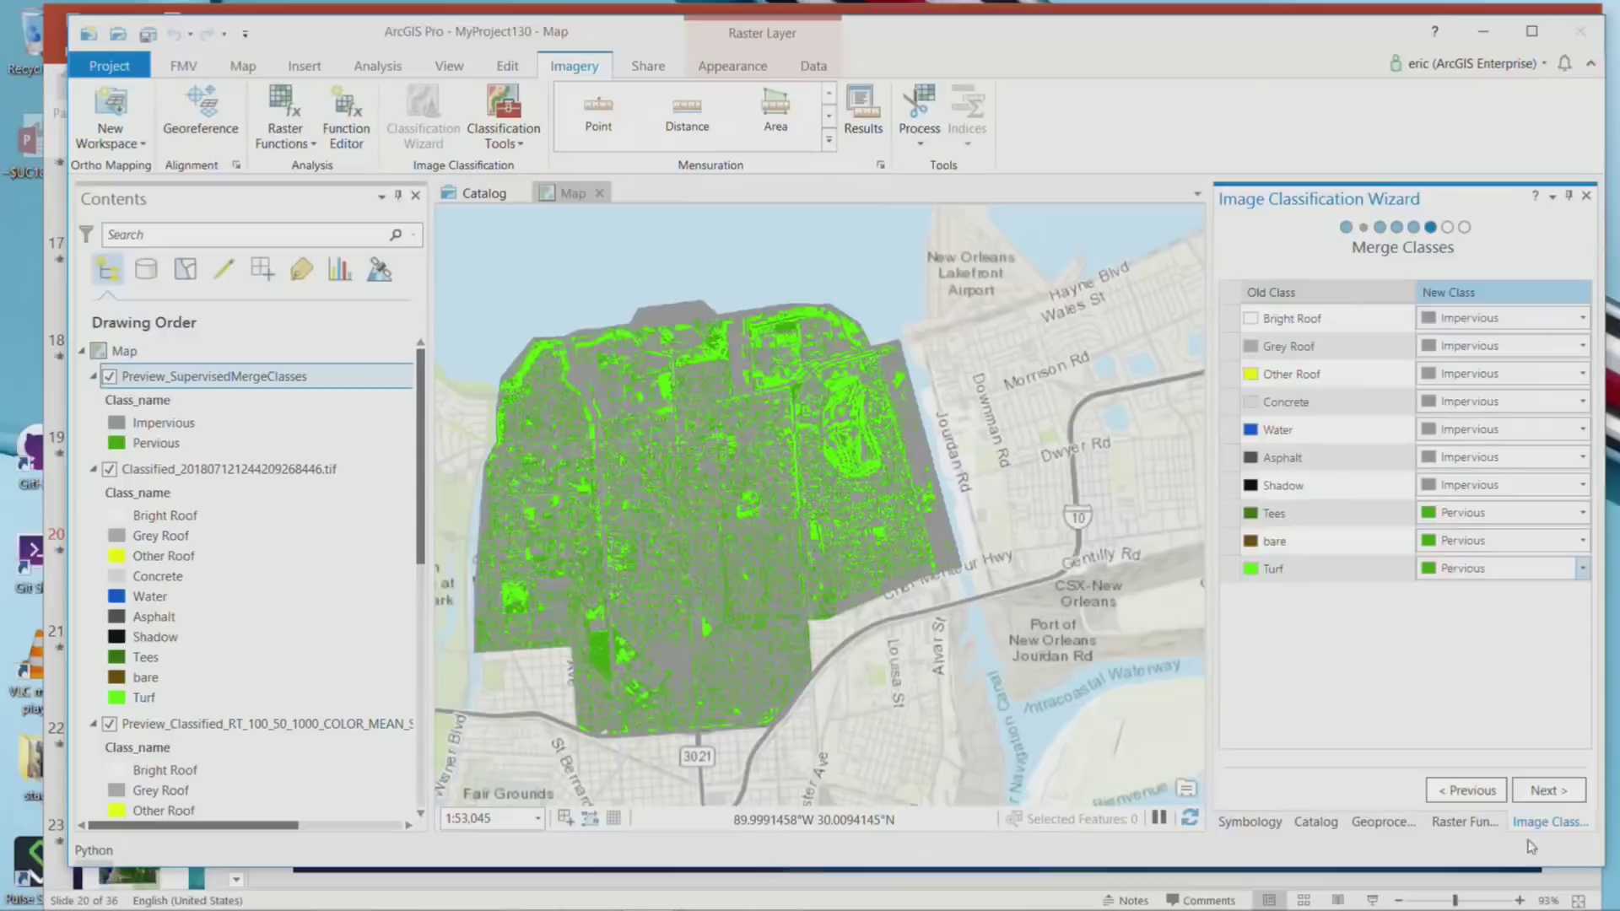
# Advance to the Accuracy Assessment stage and set the sampling strategy to Equalized Stratified Random.
pyautogui.click(1537, 791)
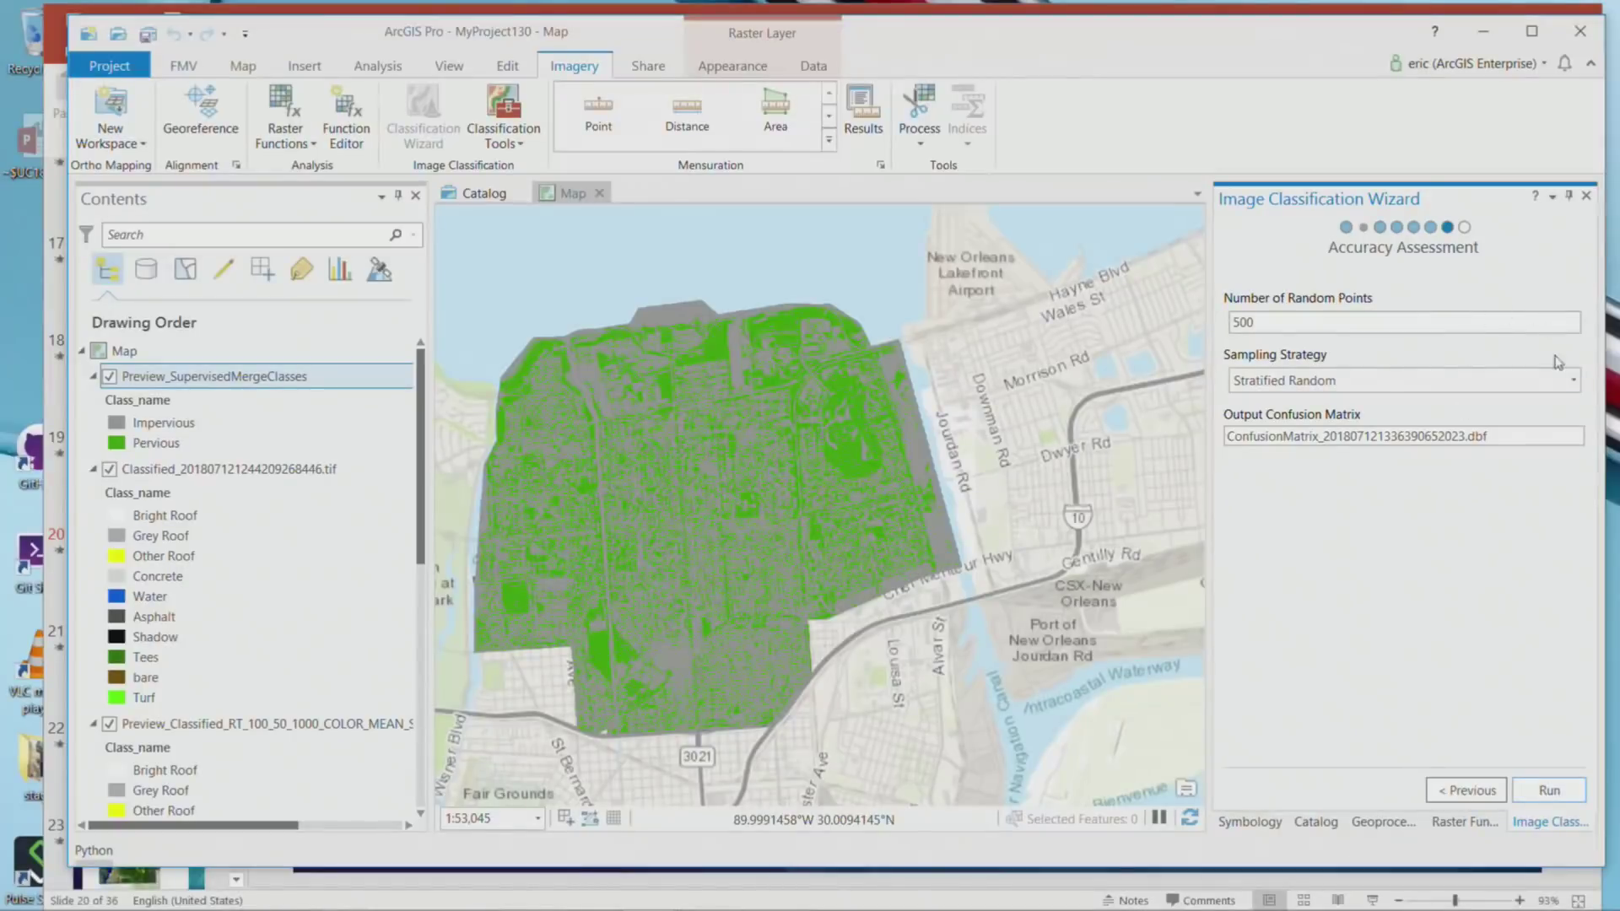
pyautogui.click(1573, 384)
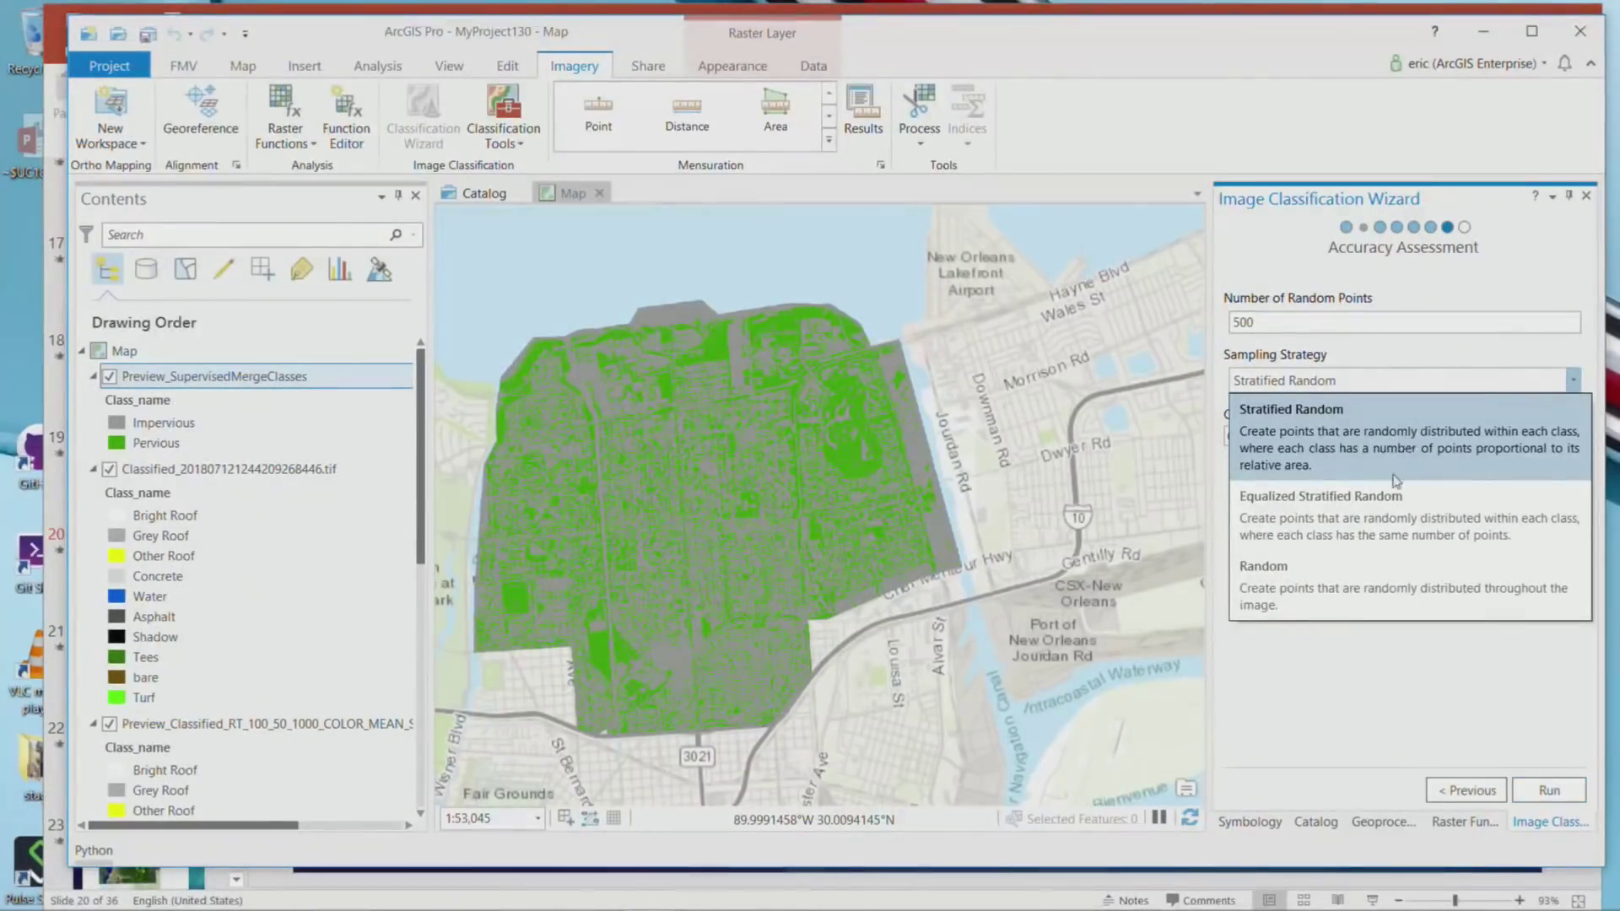
pyautogui.click(1373, 523)
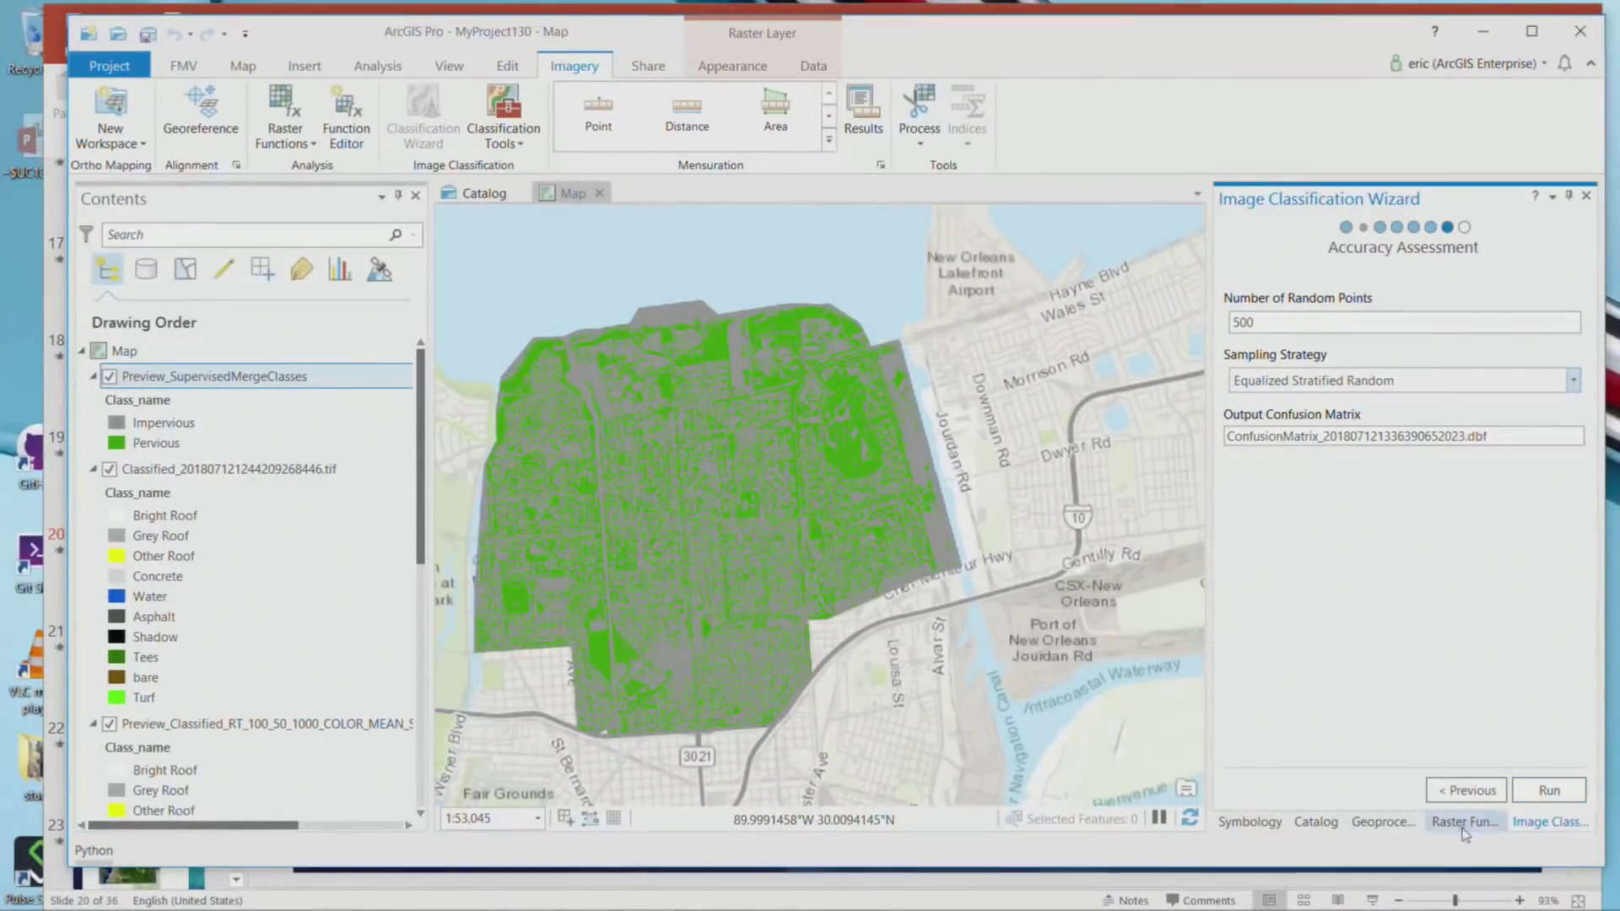
# Run the accuracy assessment on the merged Impervious/Pervious classification and view the confusion matrix and Cohen's Kappa.
pyautogui.click(1553, 797)
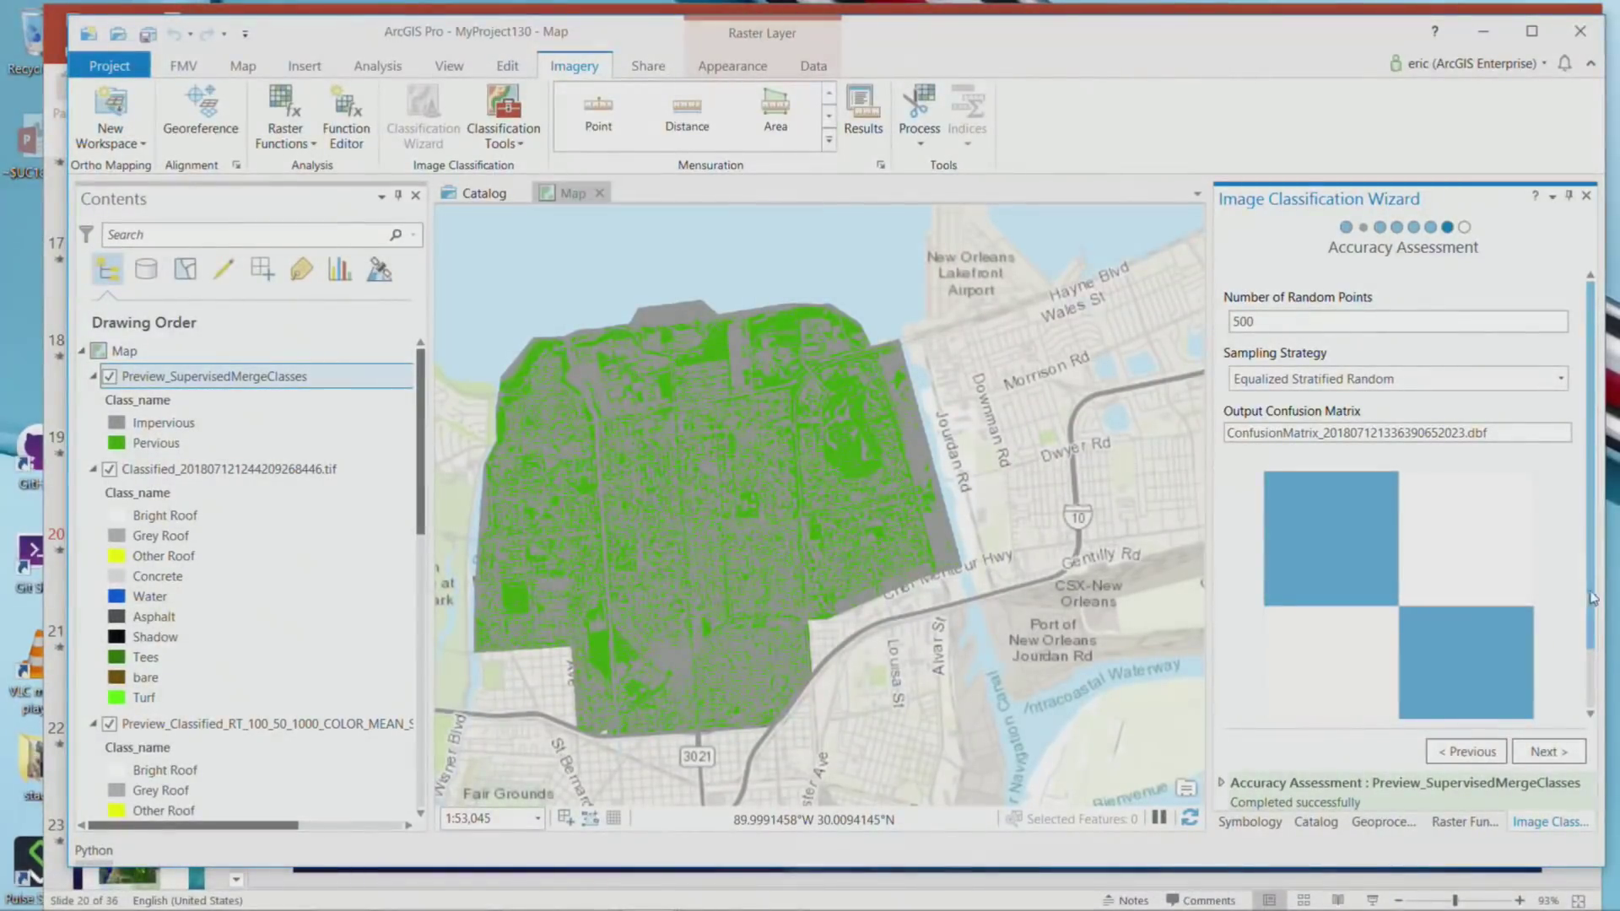
pyautogui.scroll(-2, 1593, 598)
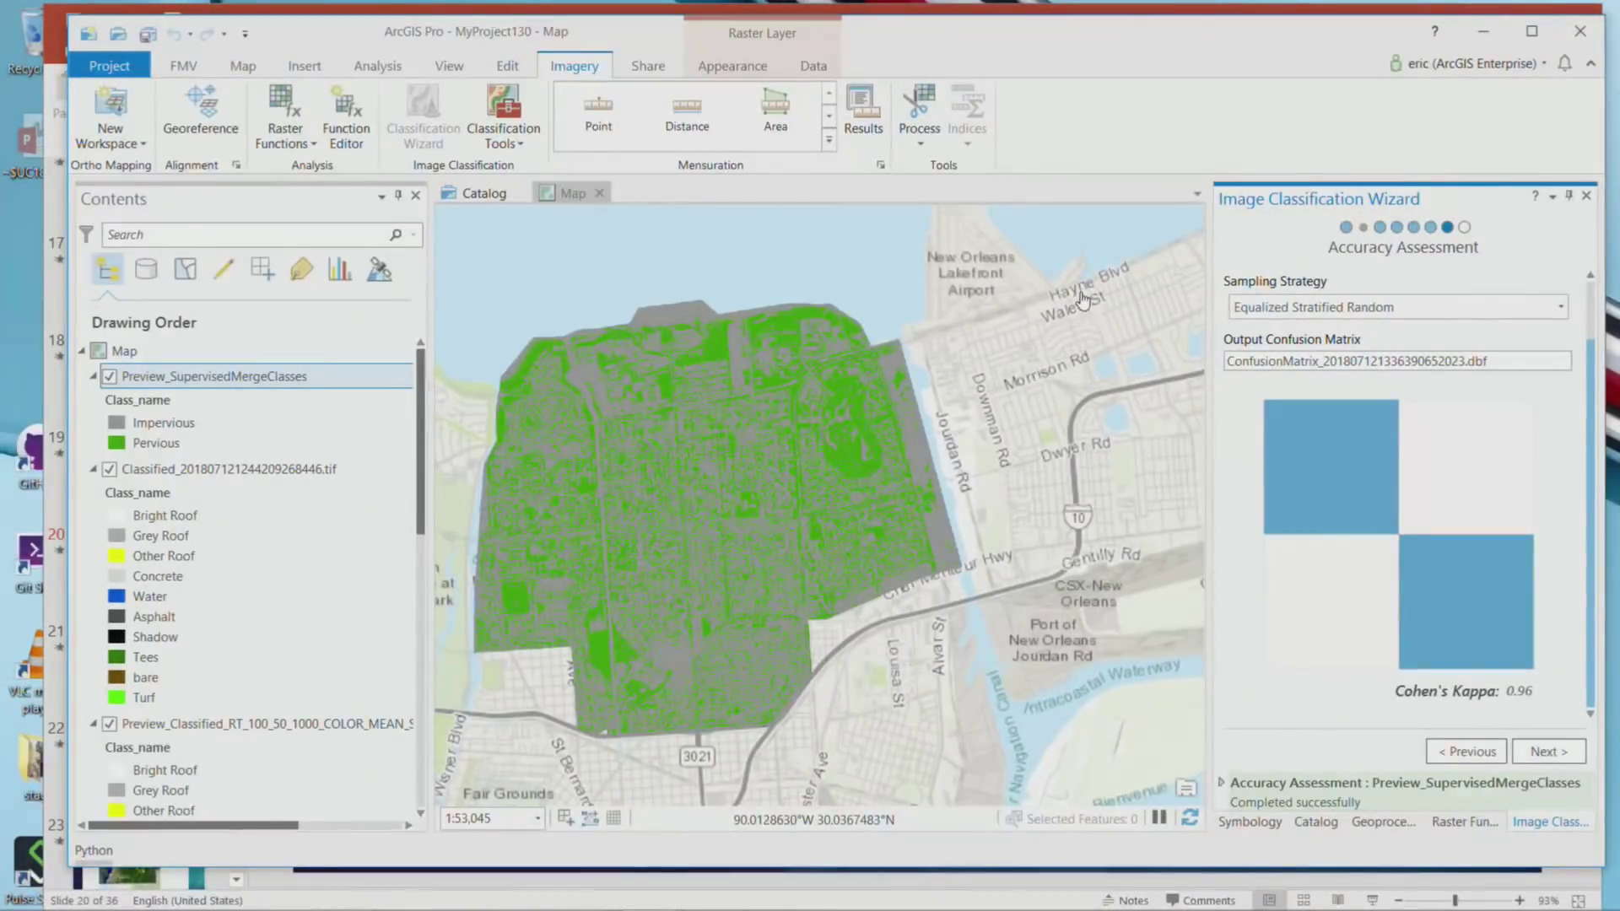
# Minimize the MyProject130 window and switch to the MyProject129 project in ArcGIS Pro.
pyautogui.click(1486, 35)
pyautogui.moveTo(717, 907)
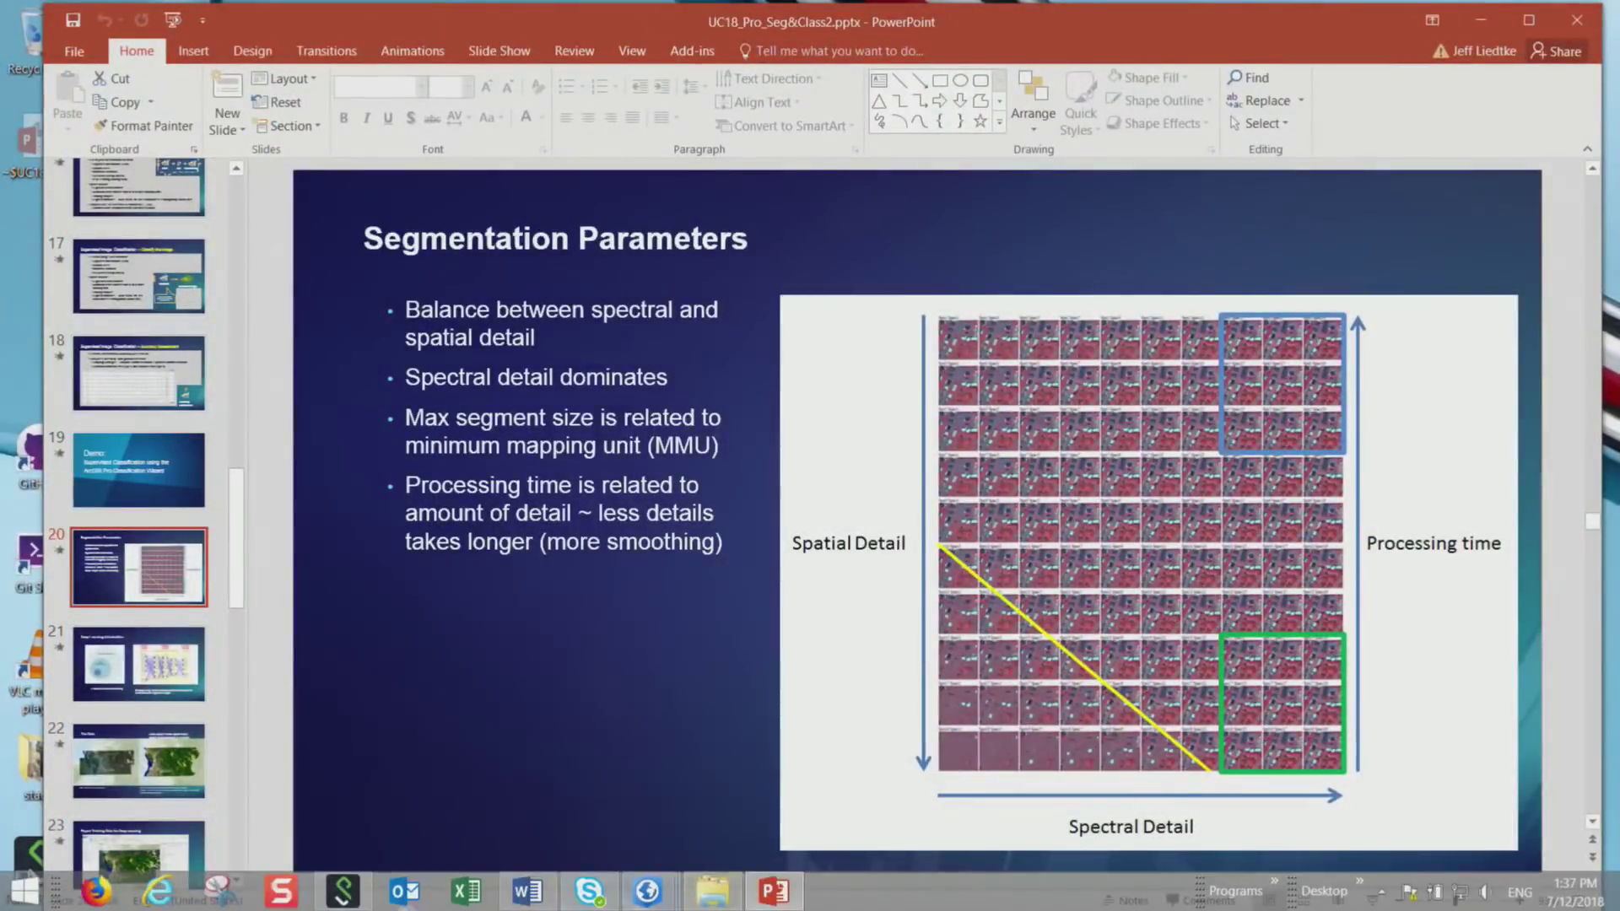
pyautogui.moveTo(650, 899)
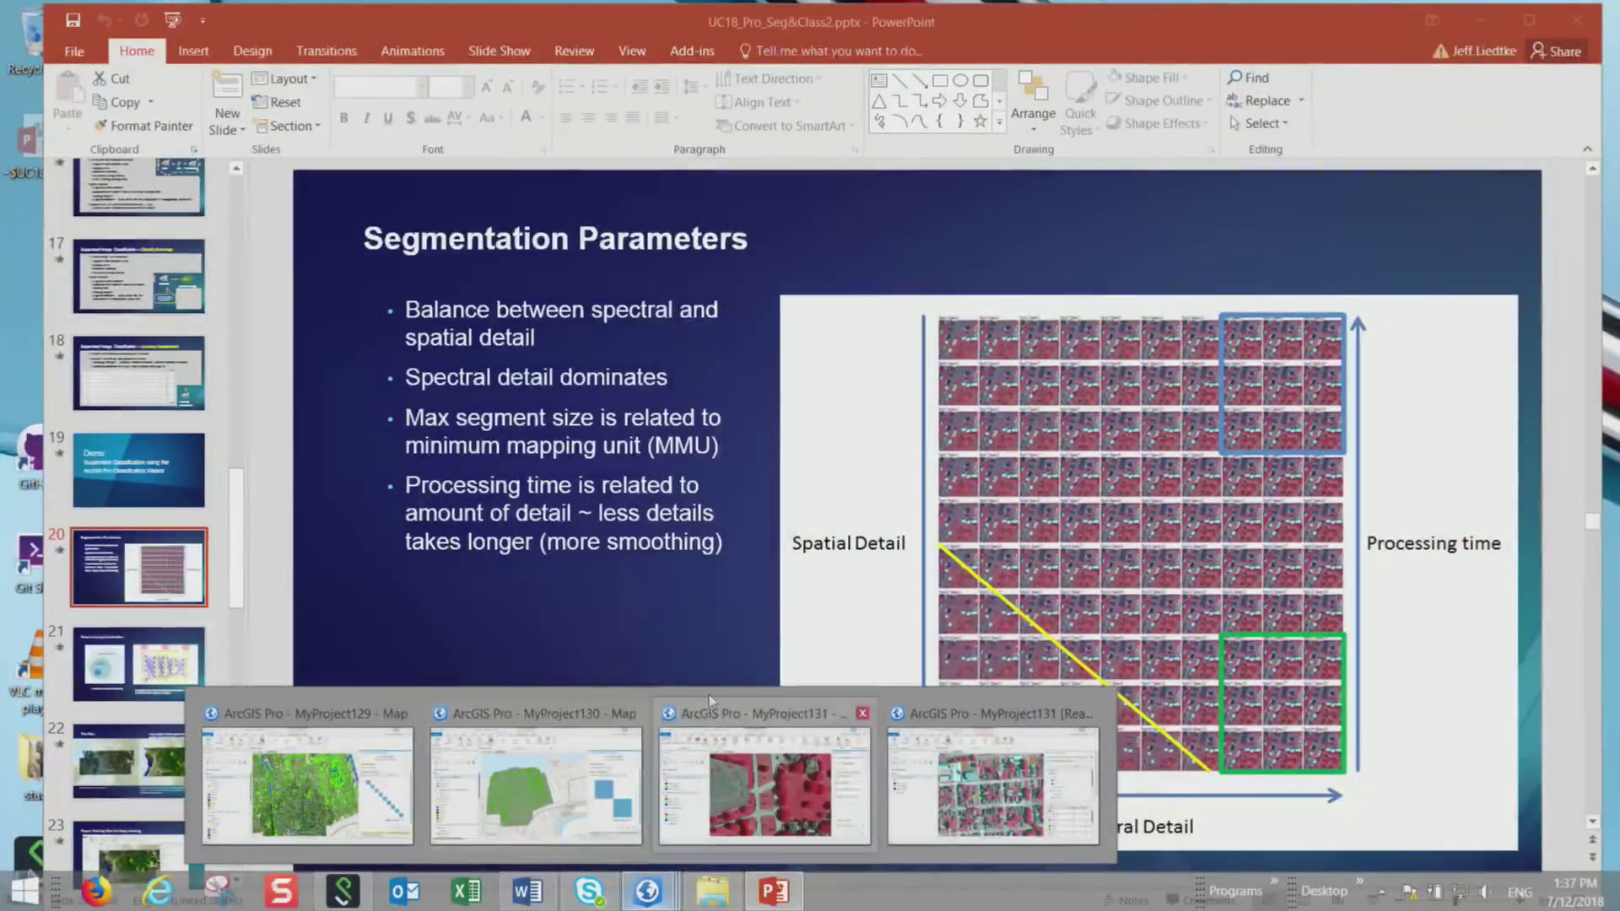
pyautogui.moveTo(811, 690)
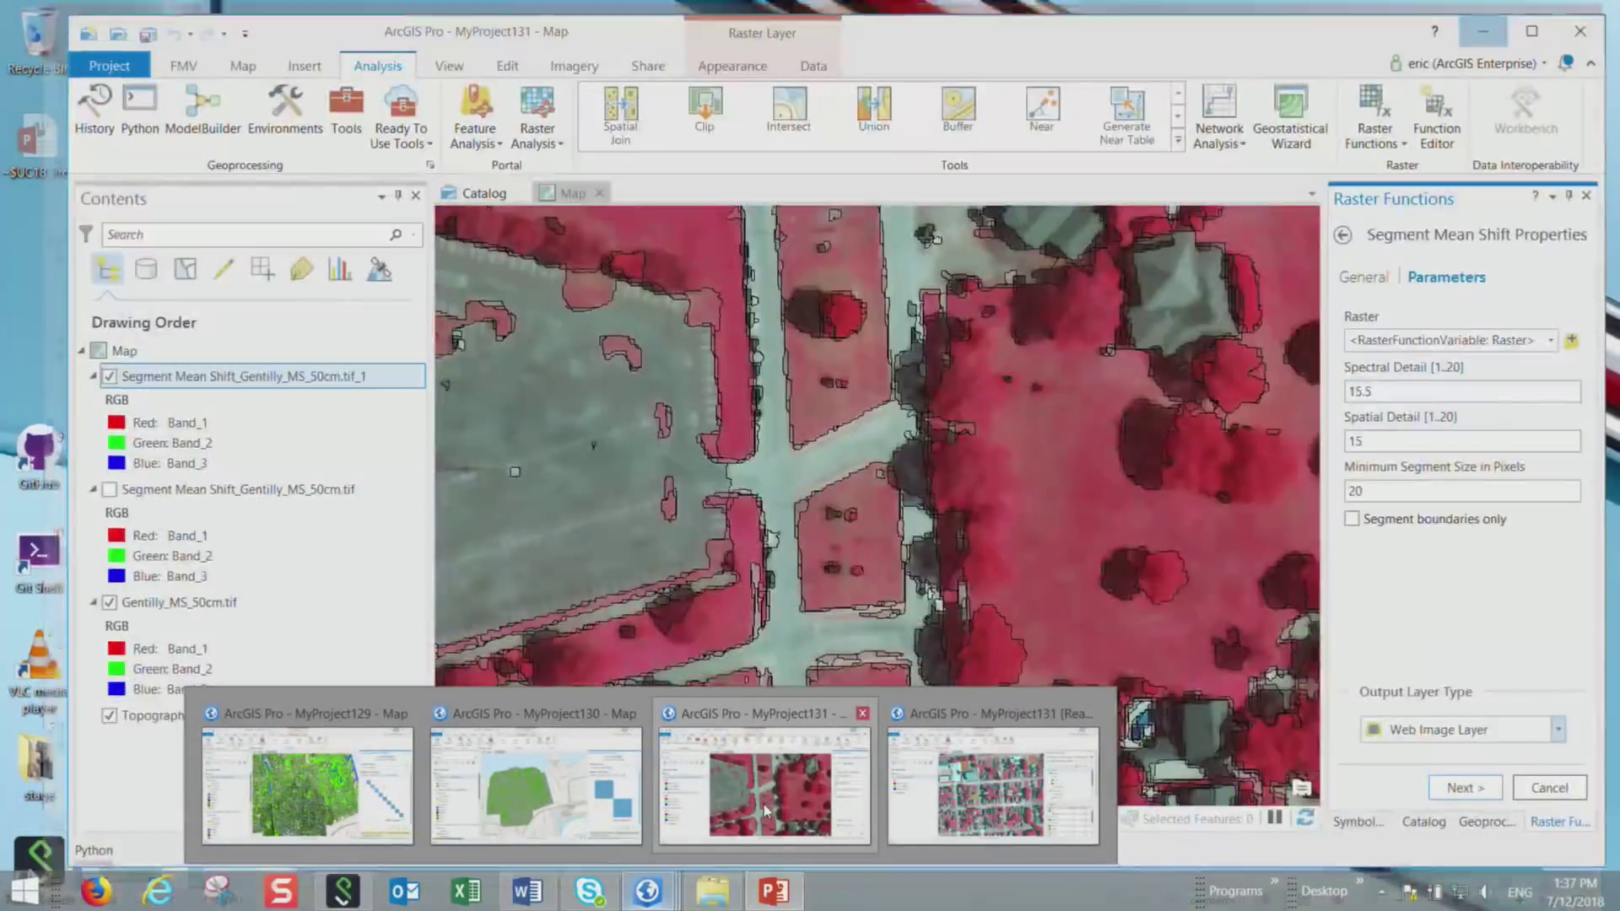
pyautogui.moveTo(513, 796)
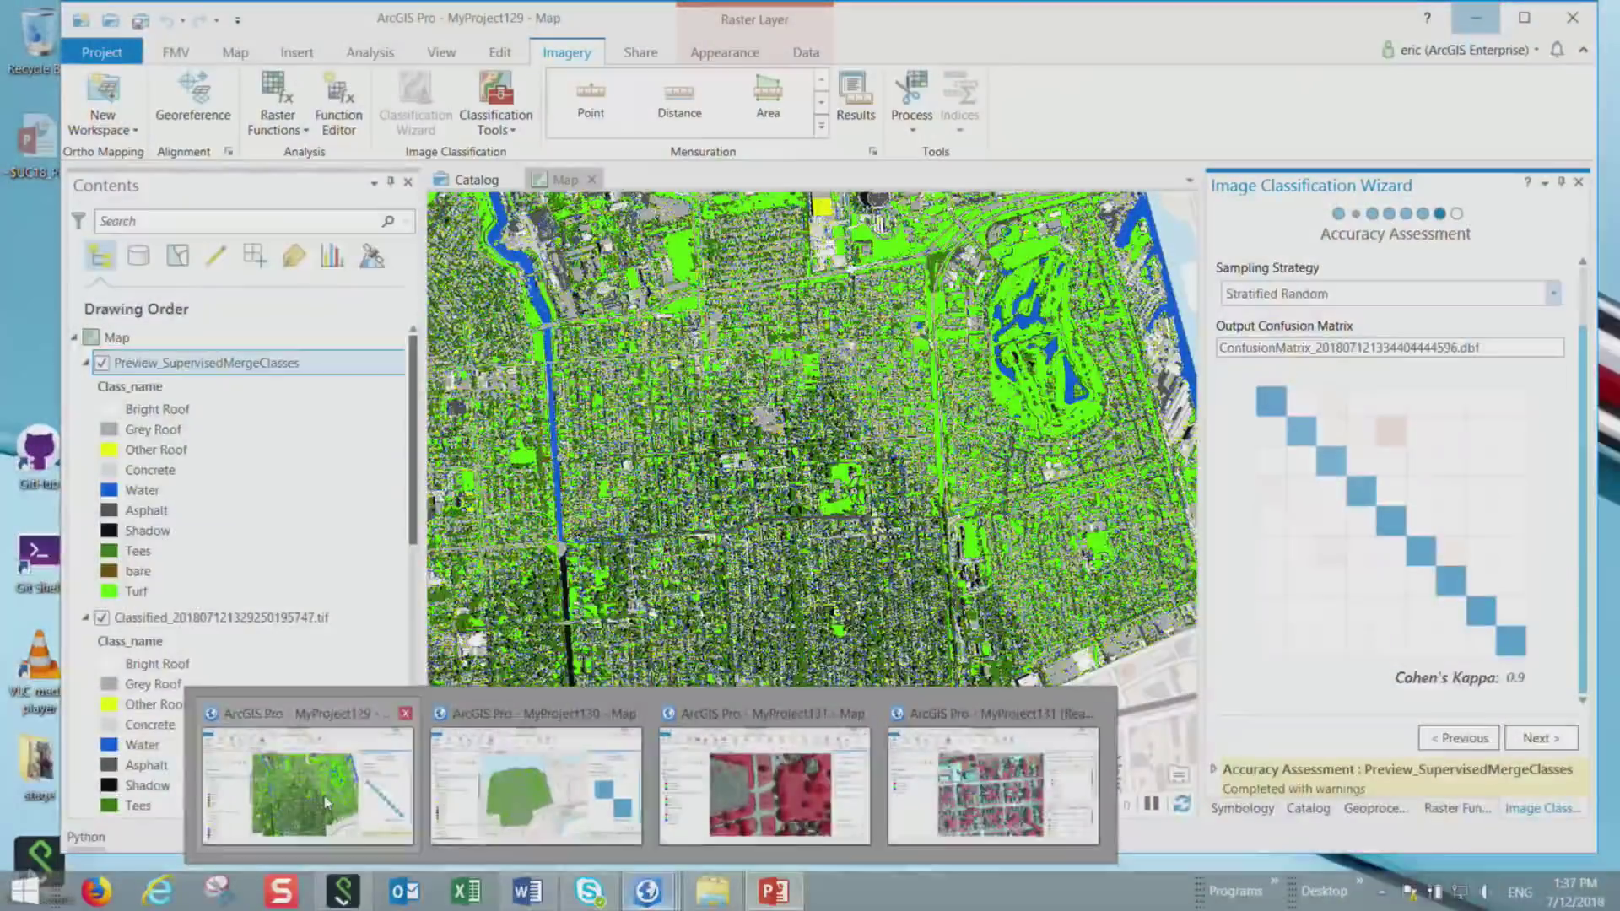
pyautogui.click(308, 789)
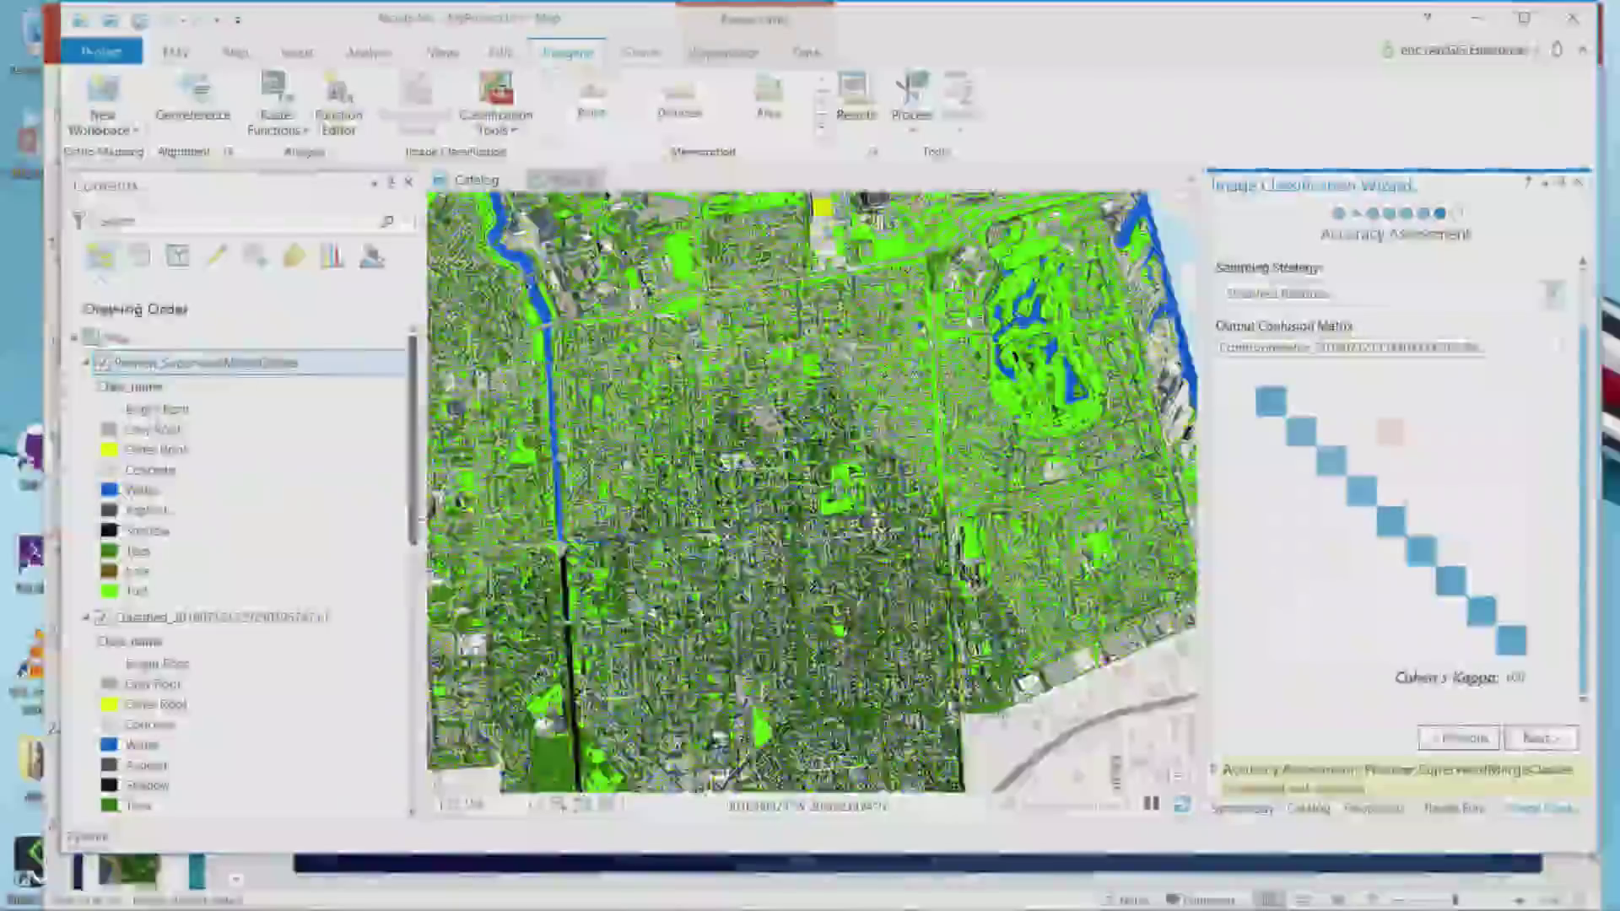
# Open the standalone confusion matrix table, undock it and enlarge it until all rows and columns can be read.
pyautogui.moveTo(411, 439); pyautogui.dragTo(412, 785)
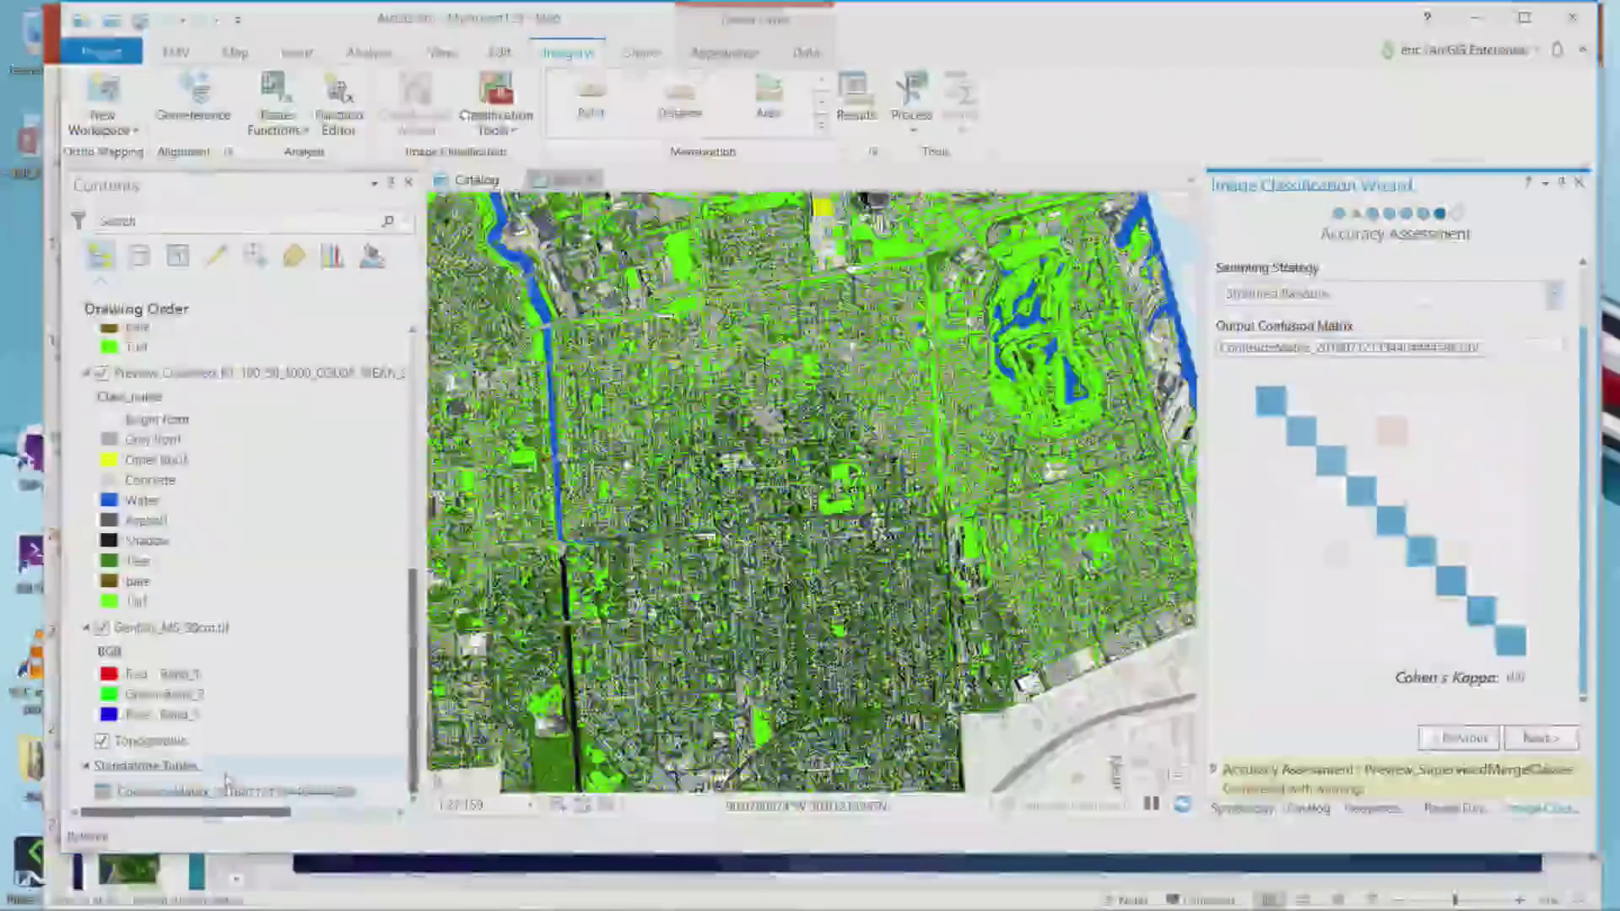
pyautogui.click(225, 792)
pyautogui.rightClick(225, 791)
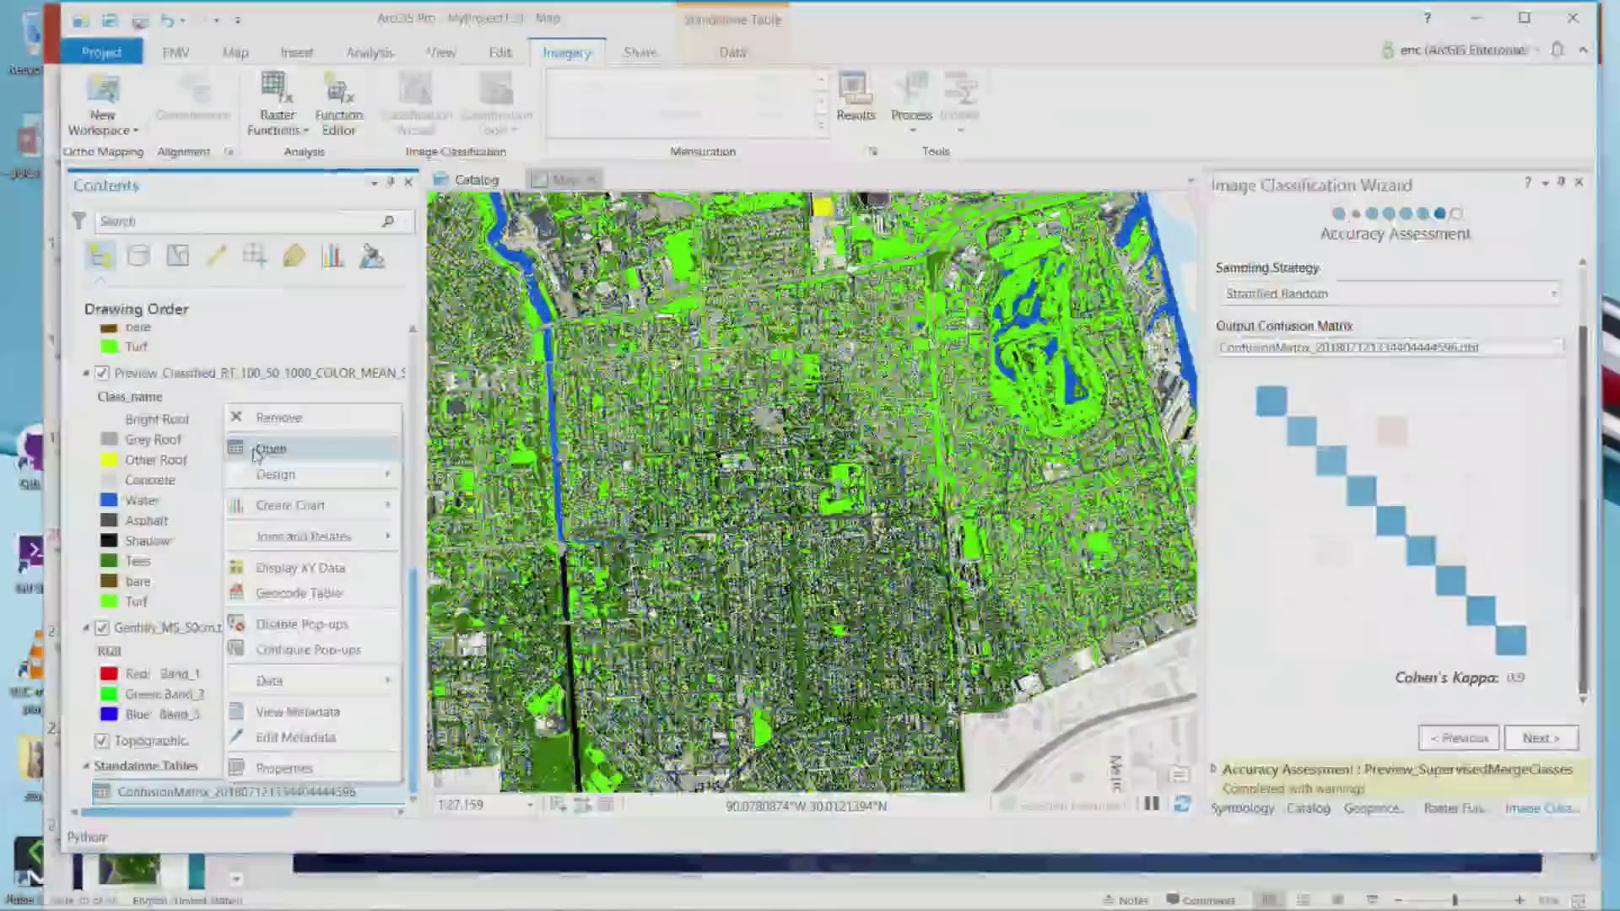
pyautogui.click(264, 450)
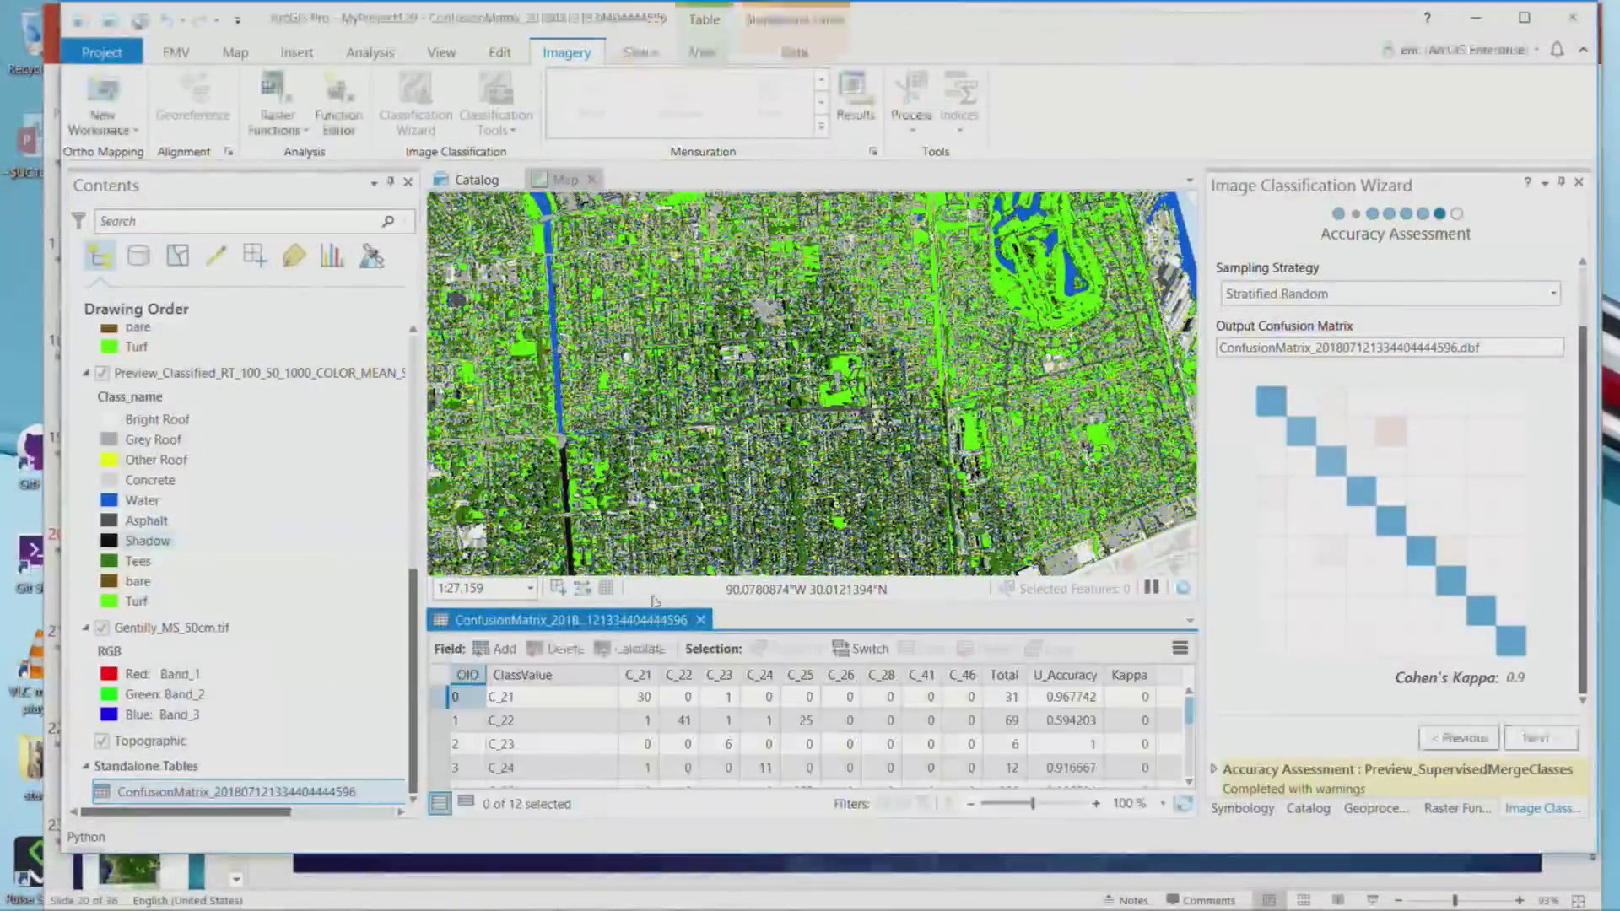
pyautogui.moveTo(635, 620); pyautogui.dragTo(284, 124)
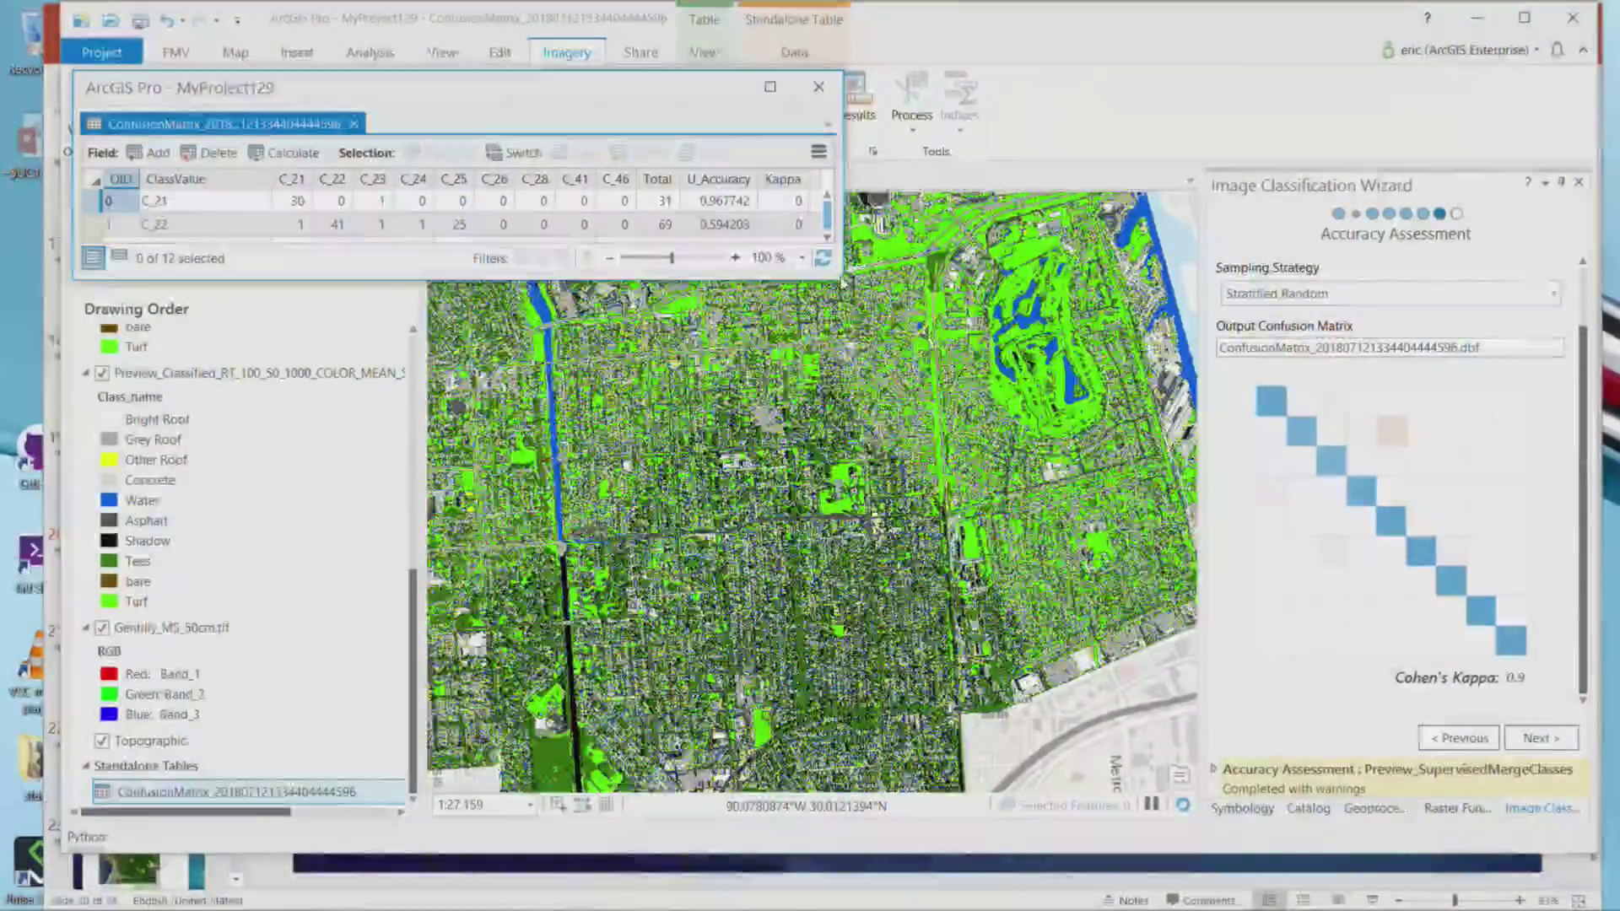
pyautogui.moveTo(841, 277); pyautogui.dragTo(1188, 781)
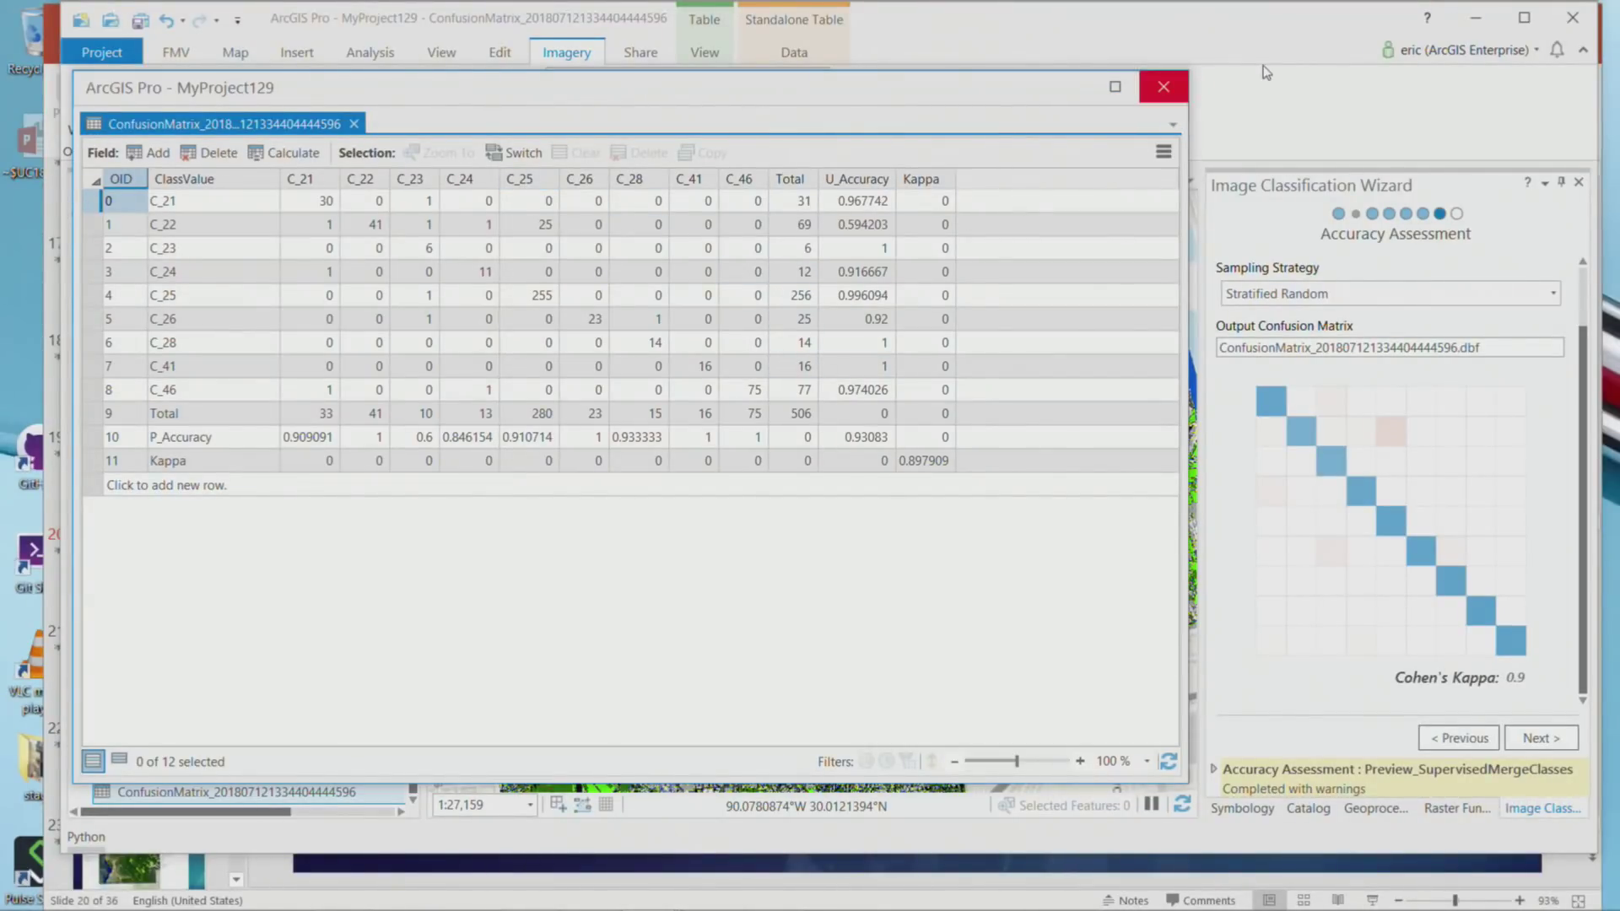
# Advance to the Reclassifier stage, close the confusion matrix table, and set the class remap from Shadow to Water.
pyautogui.click(1540, 739)
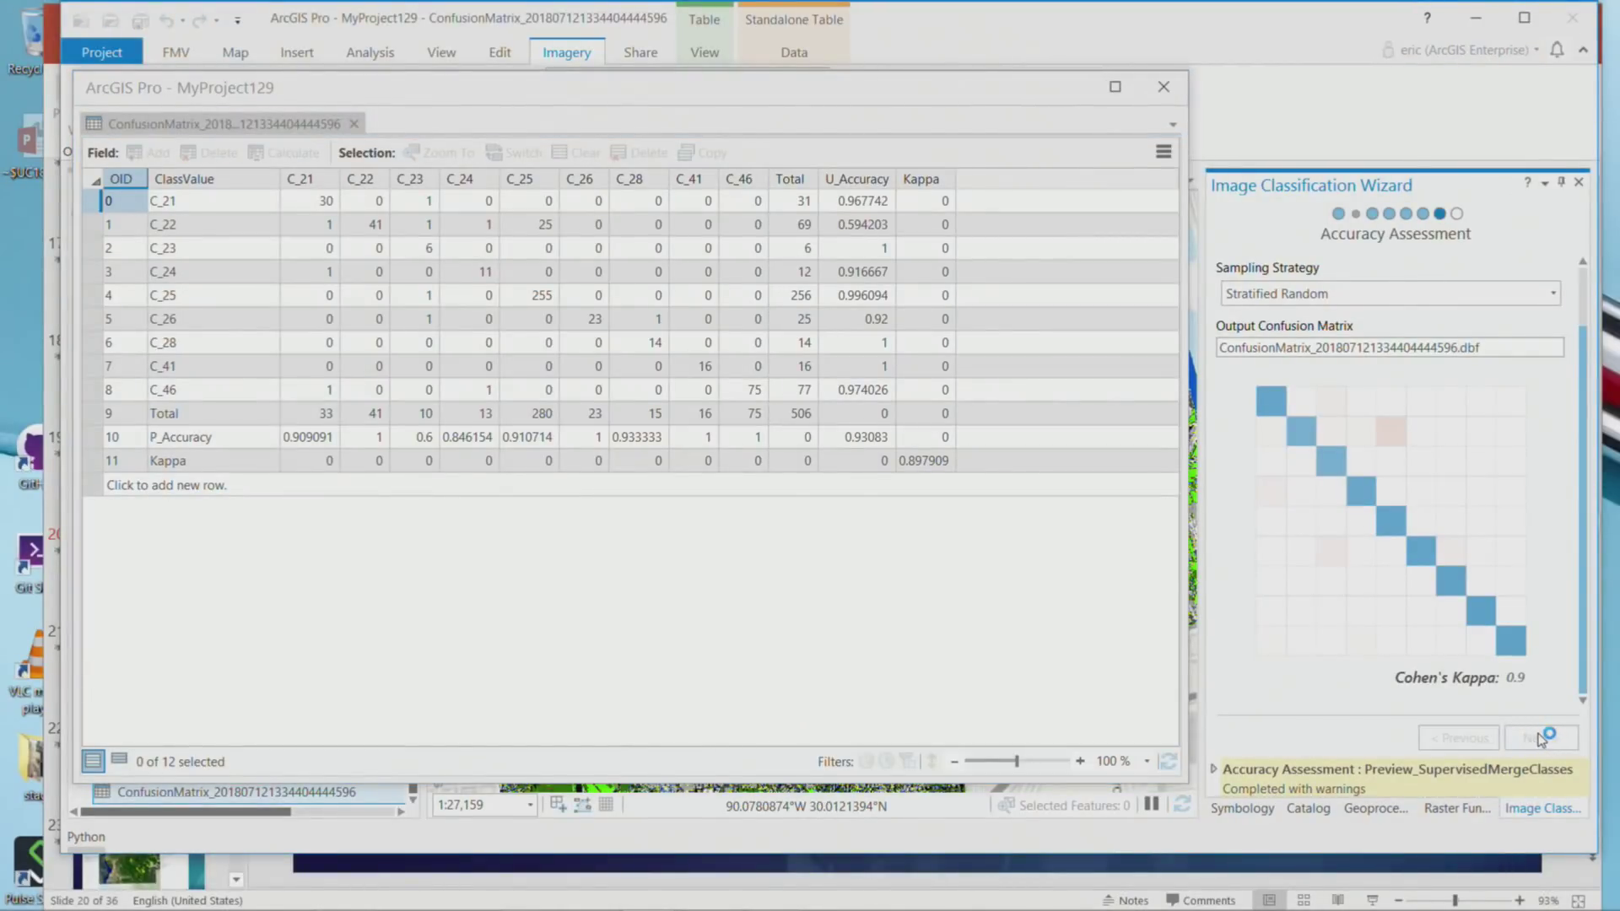
pyautogui.click(1169, 89)
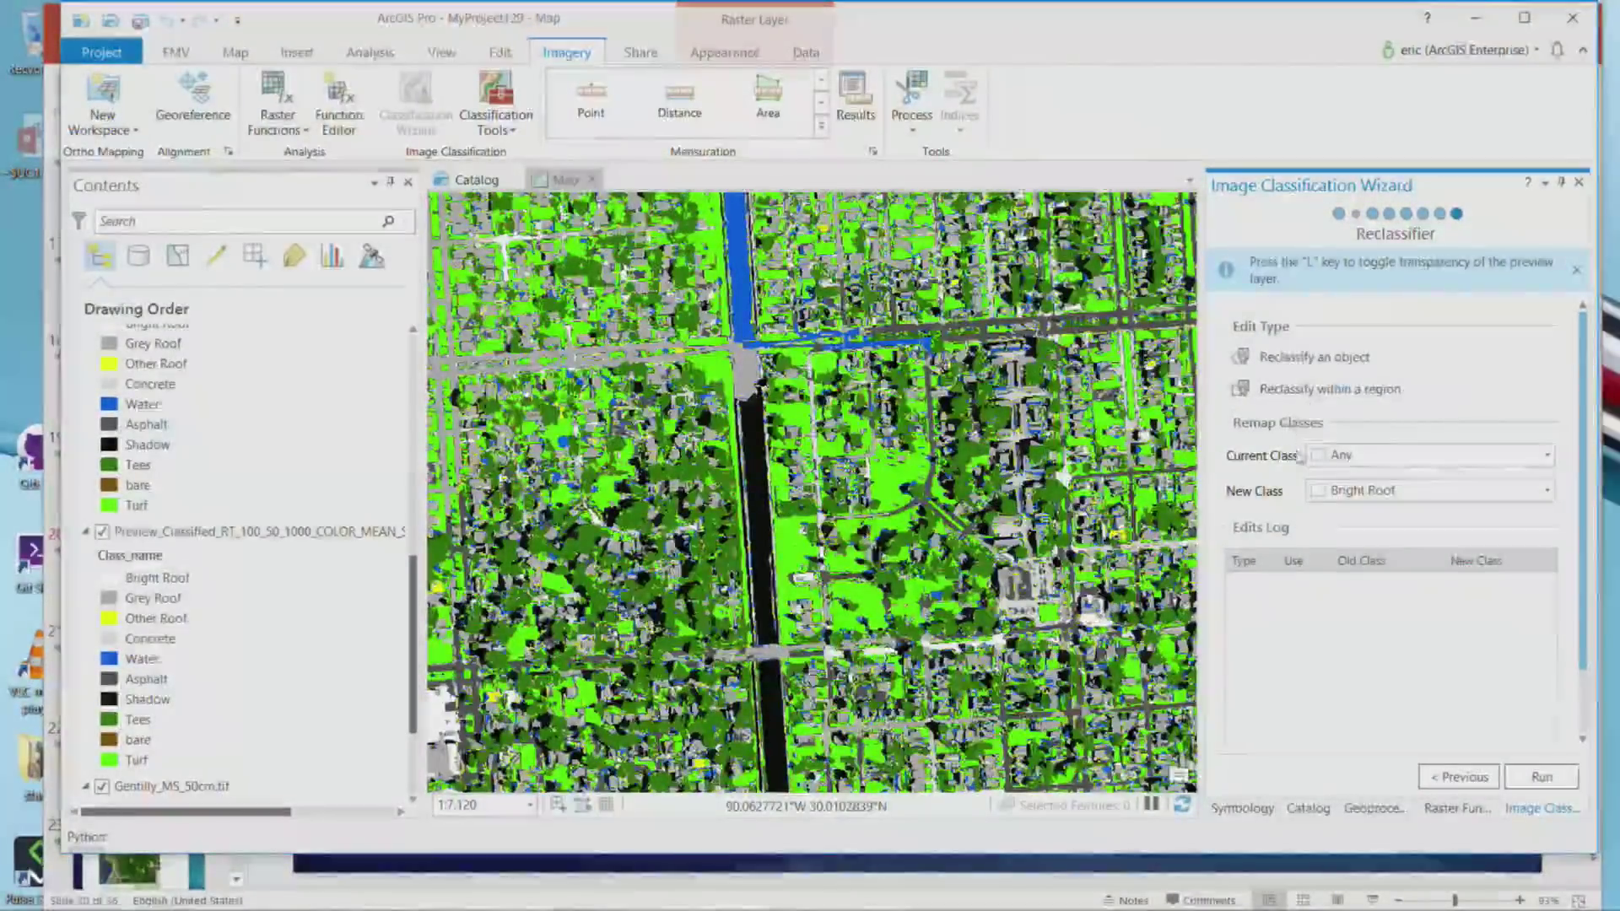
pyautogui.click(1551, 459)
pyautogui.click(1377, 631)
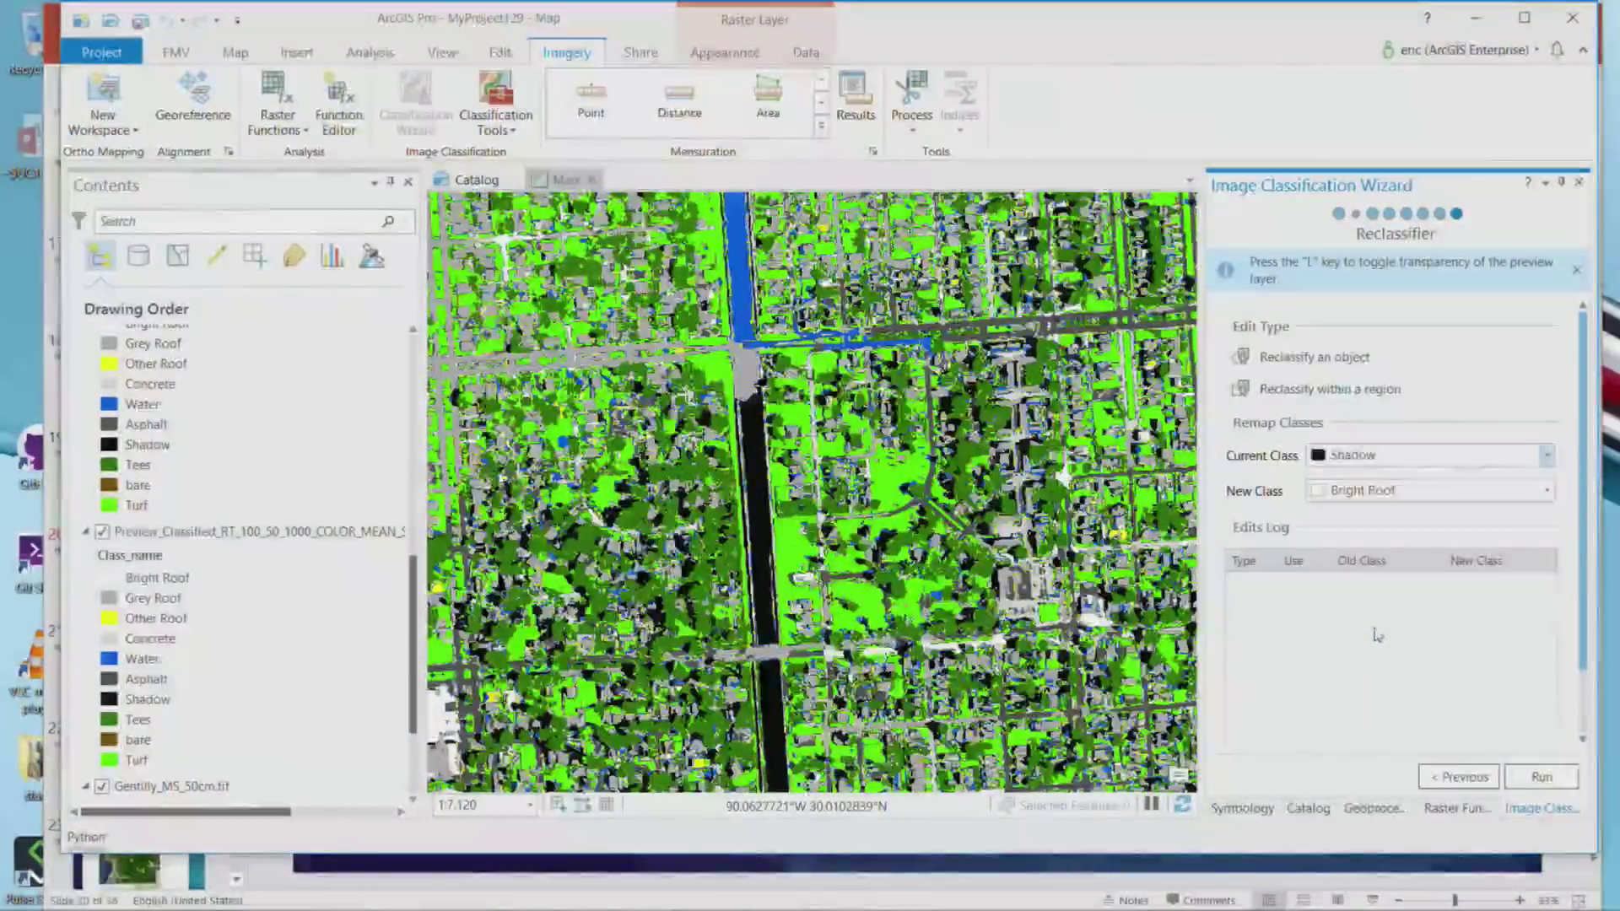
pyautogui.click(1551, 492)
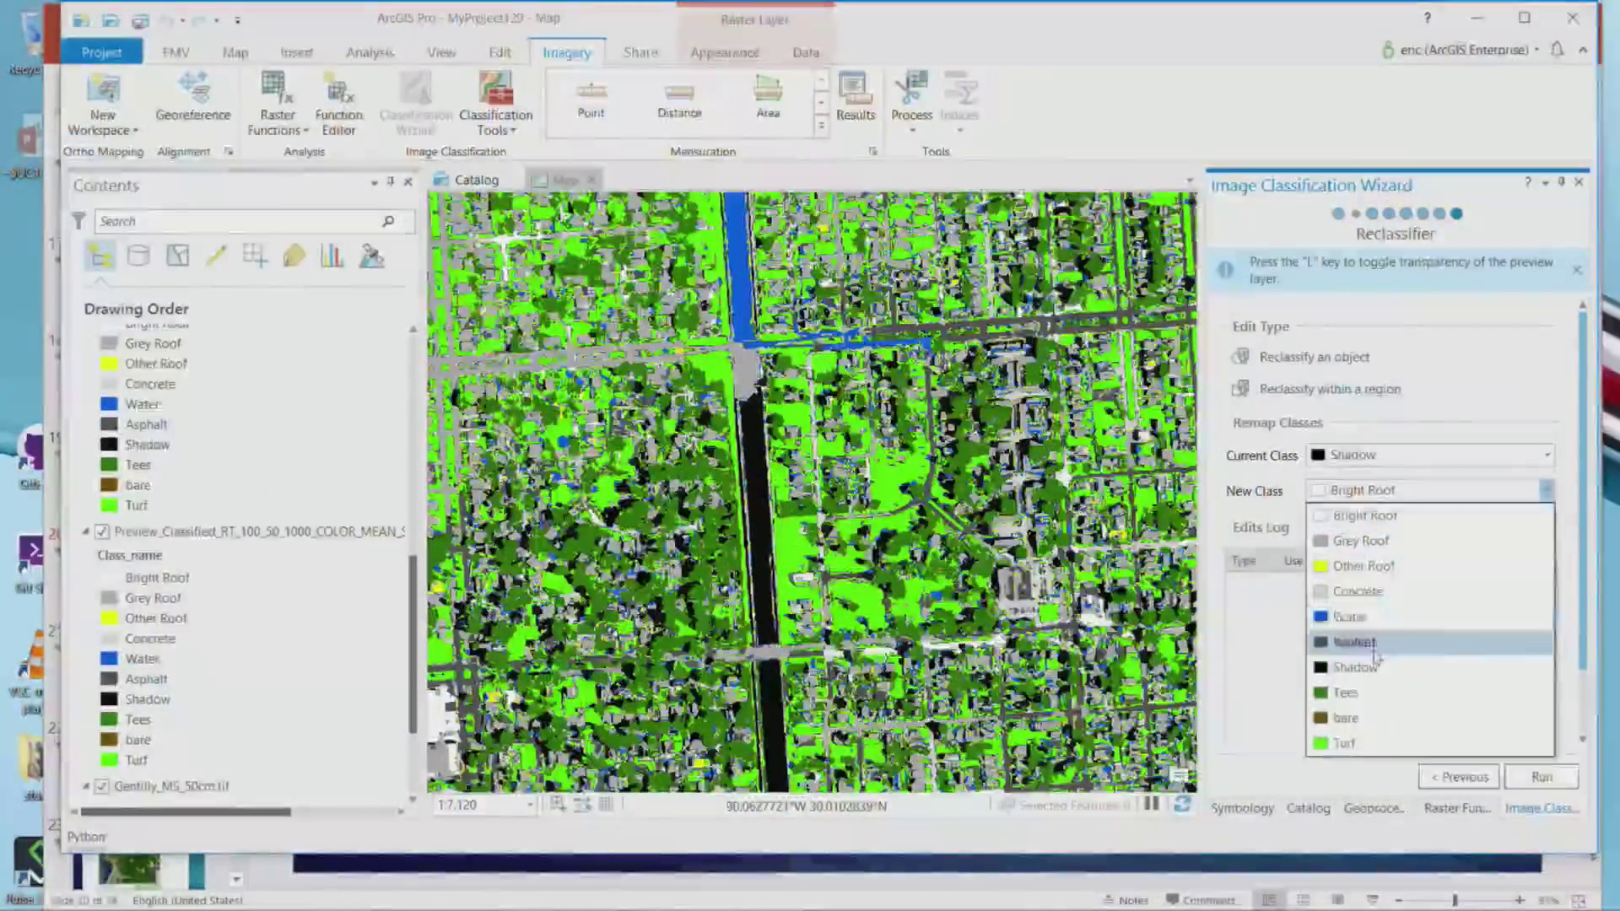
pyautogui.click(1359, 618)
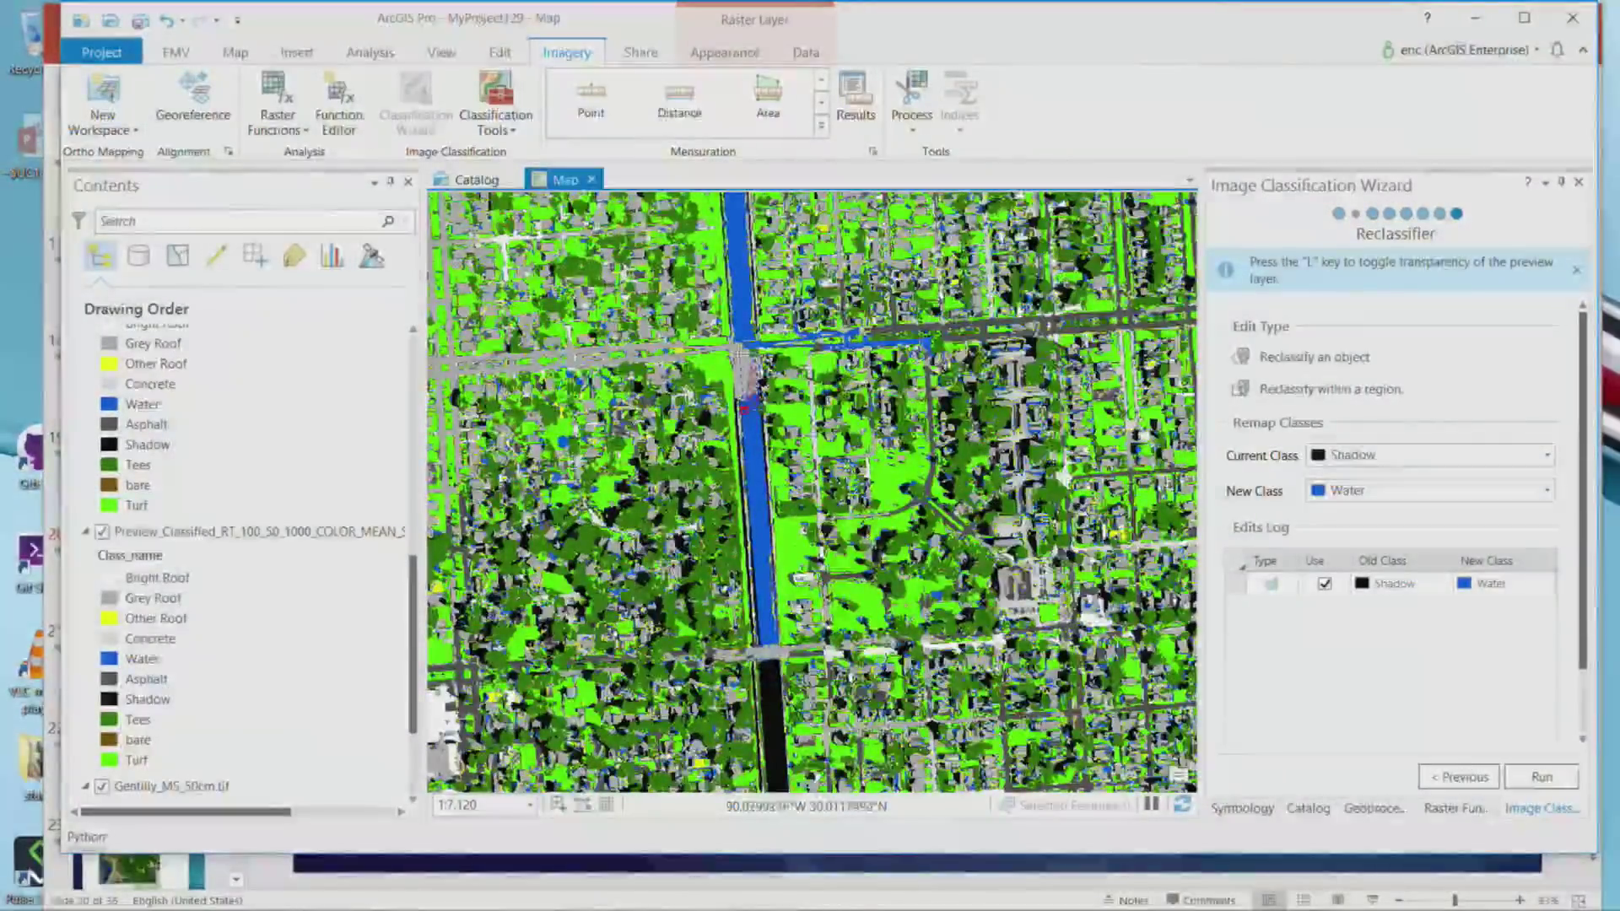
# Reclassify the Shadow stretch of the canal below the road junction as Water within a region, run the edits, and minimize the project window.
pyautogui.doubleClick(732, 350)
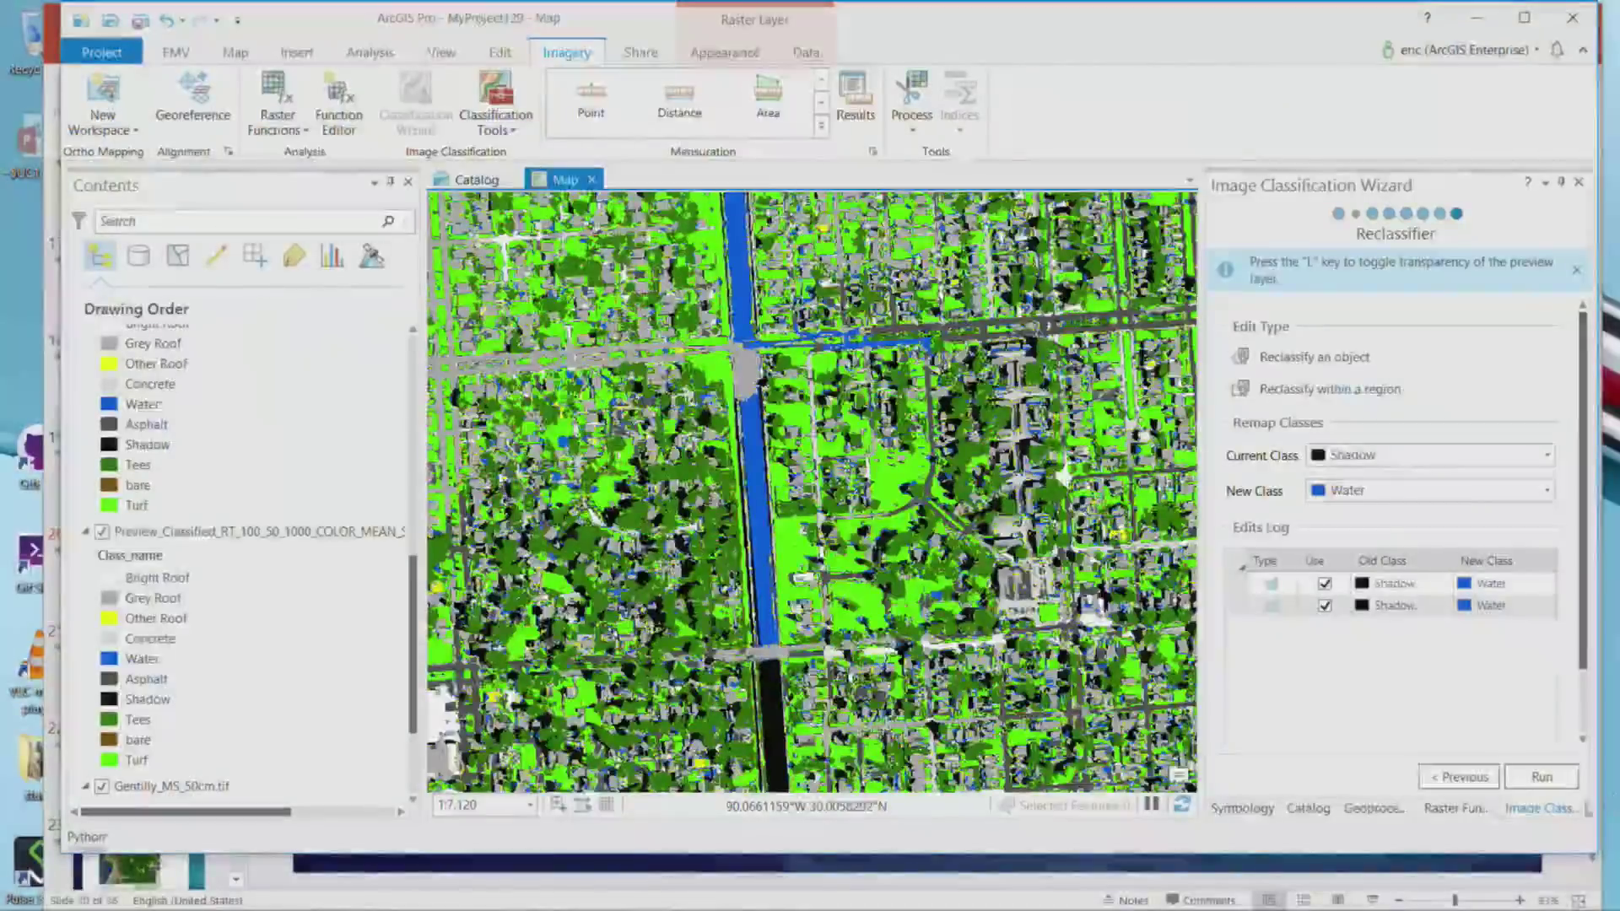
pyautogui.click(1541, 778)
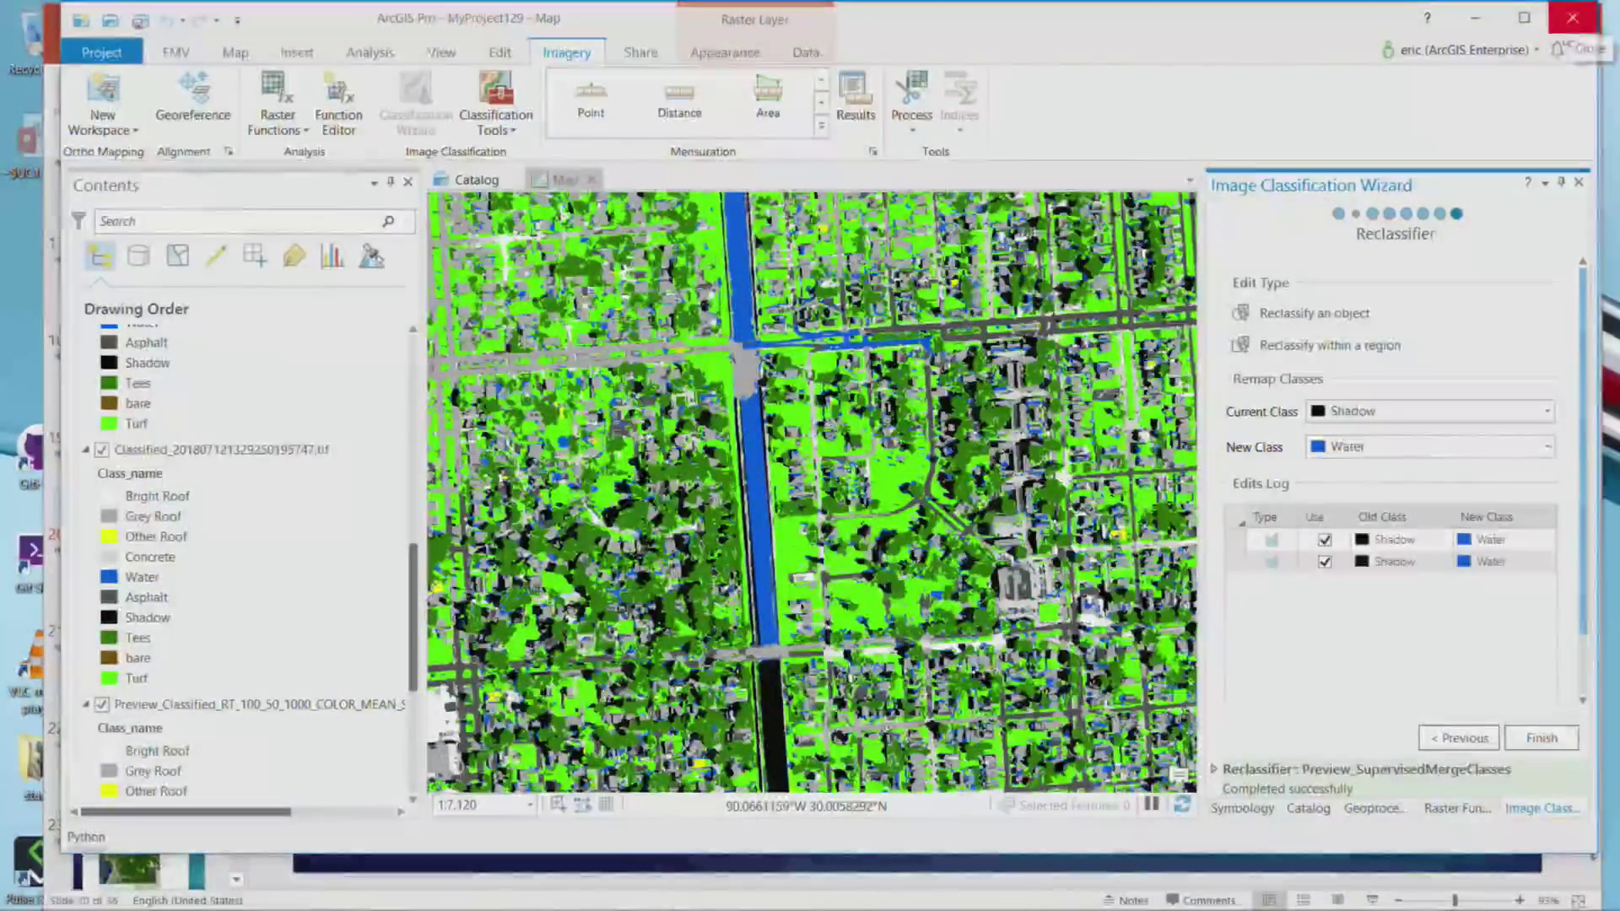
pyautogui.click(1475, 18)
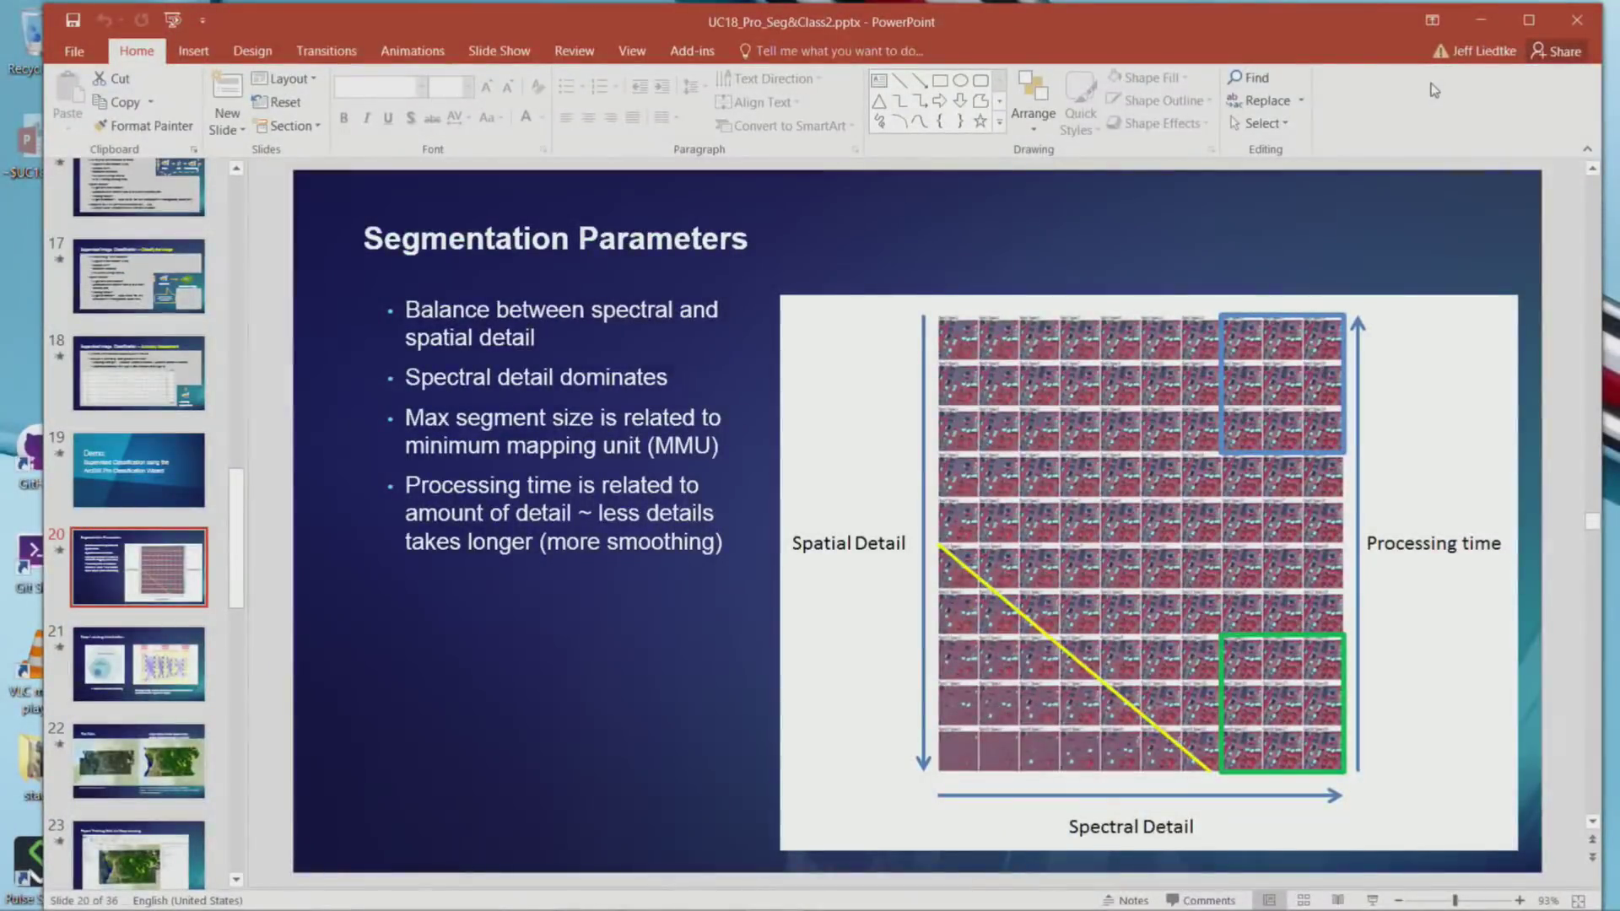